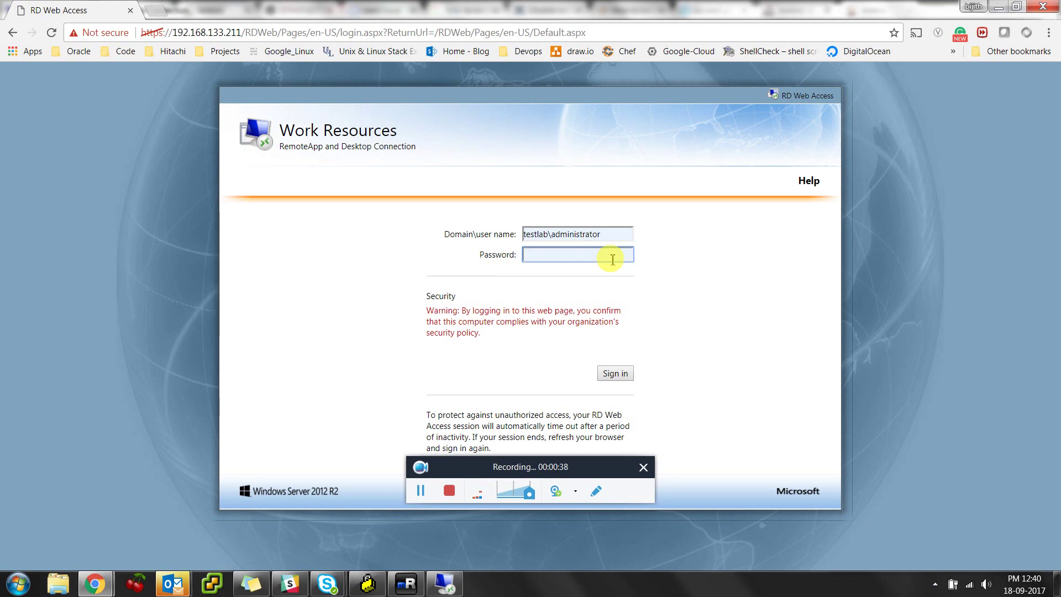
# Submit the domain administrator credentials to reach the Work Resources RemoteApp list
pyautogui.press('Return')
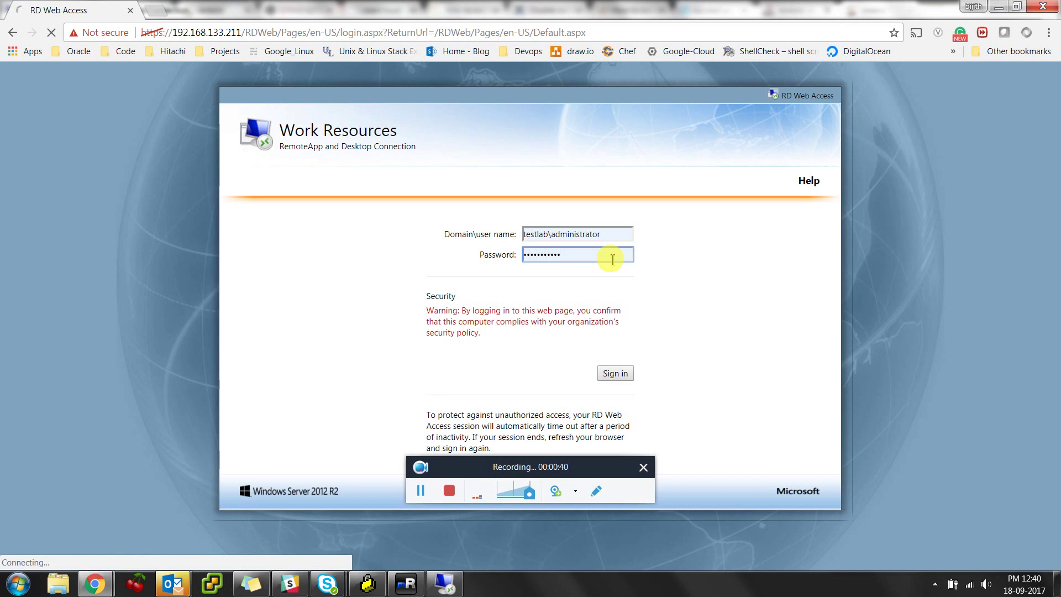
pyautogui.click(614, 372)
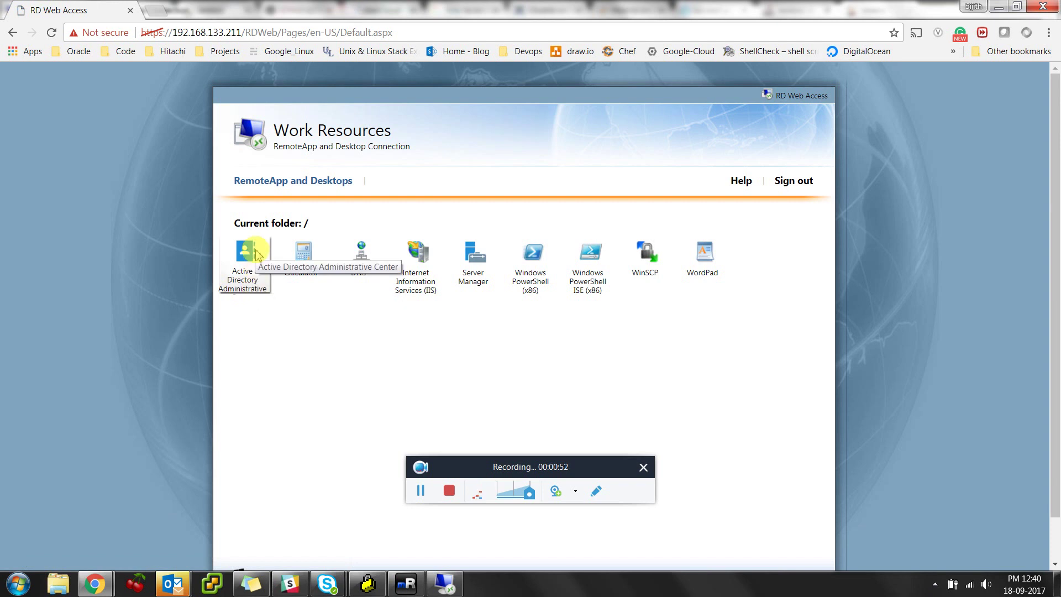
# Launch the Active Directory Administrative Center RemoteApp from its .rdp file, re-entering the password
pyautogui.click(257, 255)
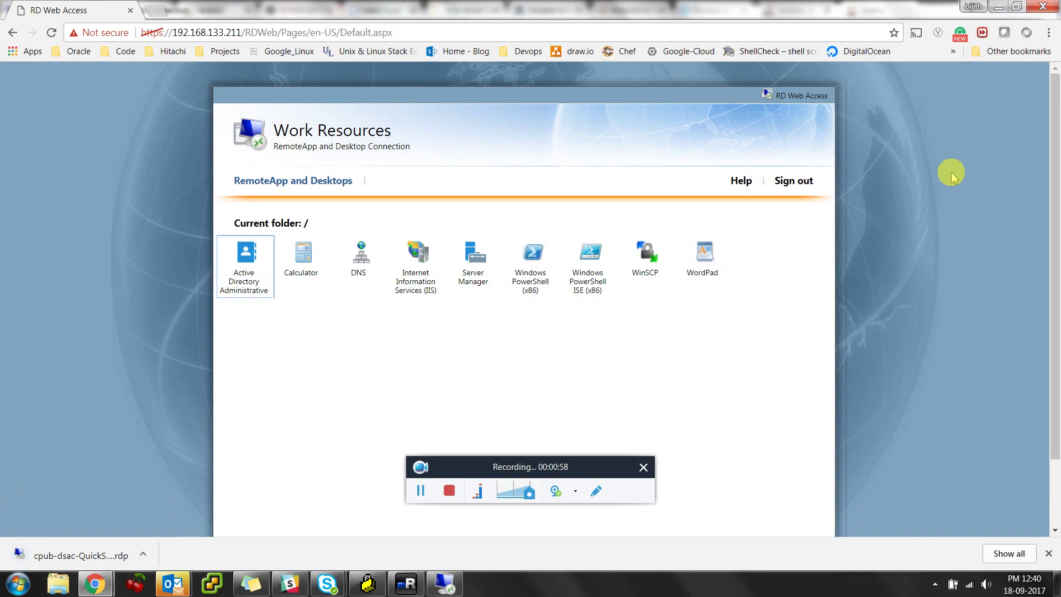
pyautogui.click(253, 271)
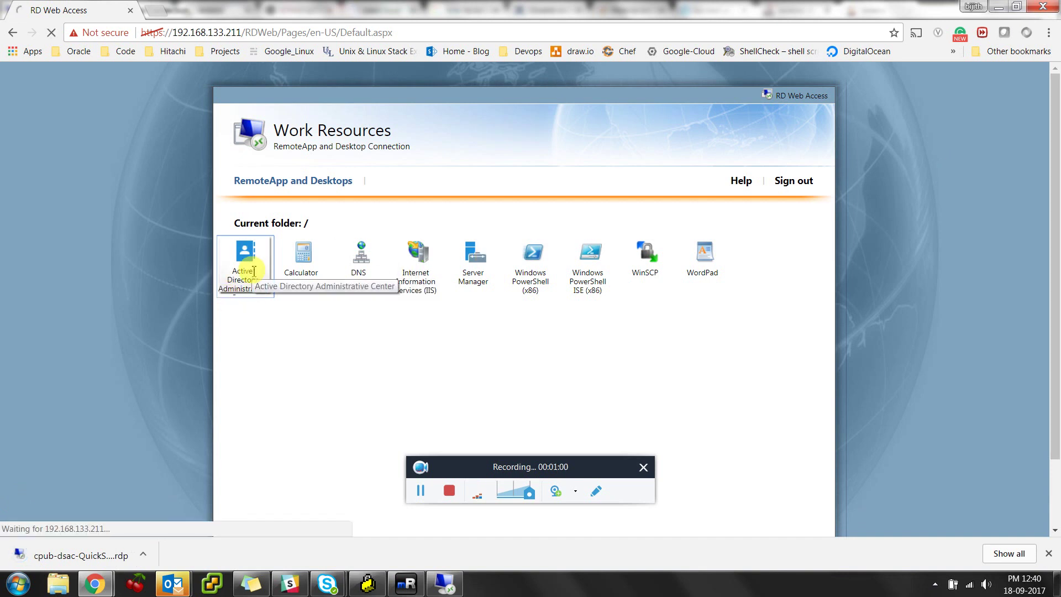
pyautogui.click(83, 554)
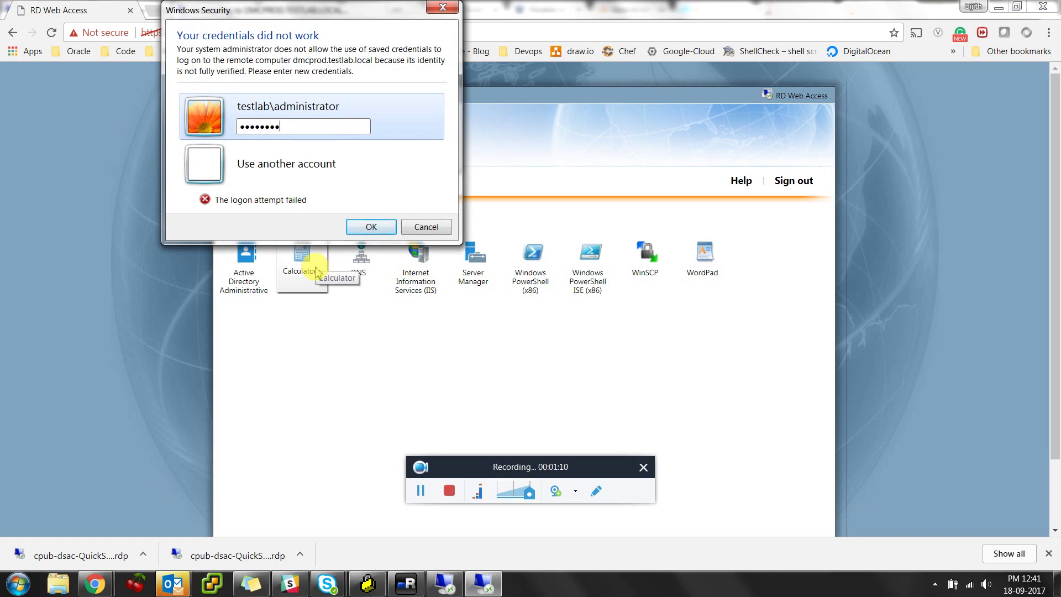
pyautogui.press('Return')
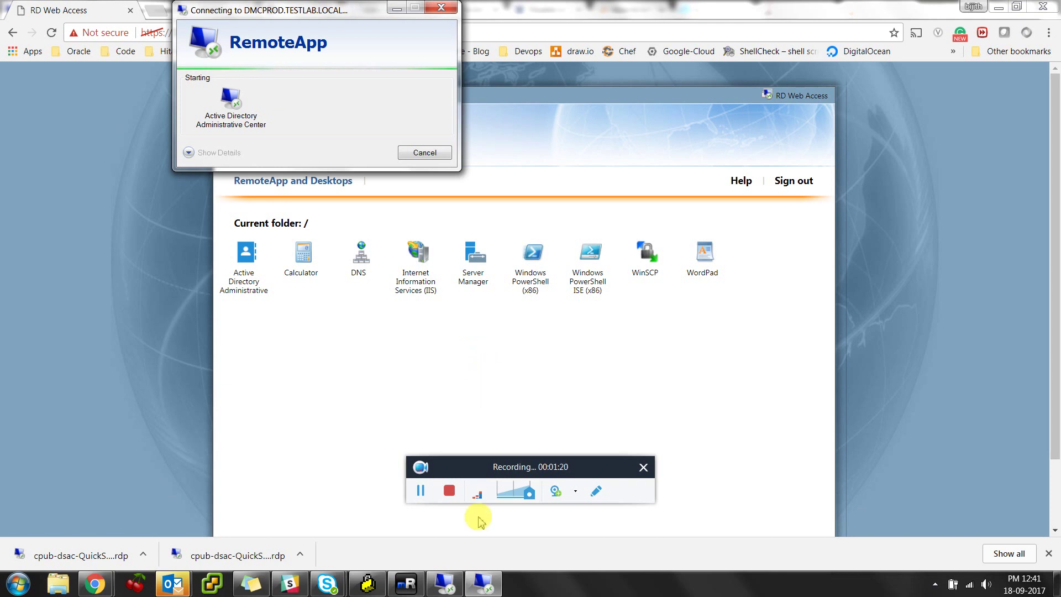
# Switch to the Remote Desktop session and open Active Directory Users and Computers
pyautogui.click(485, 590)
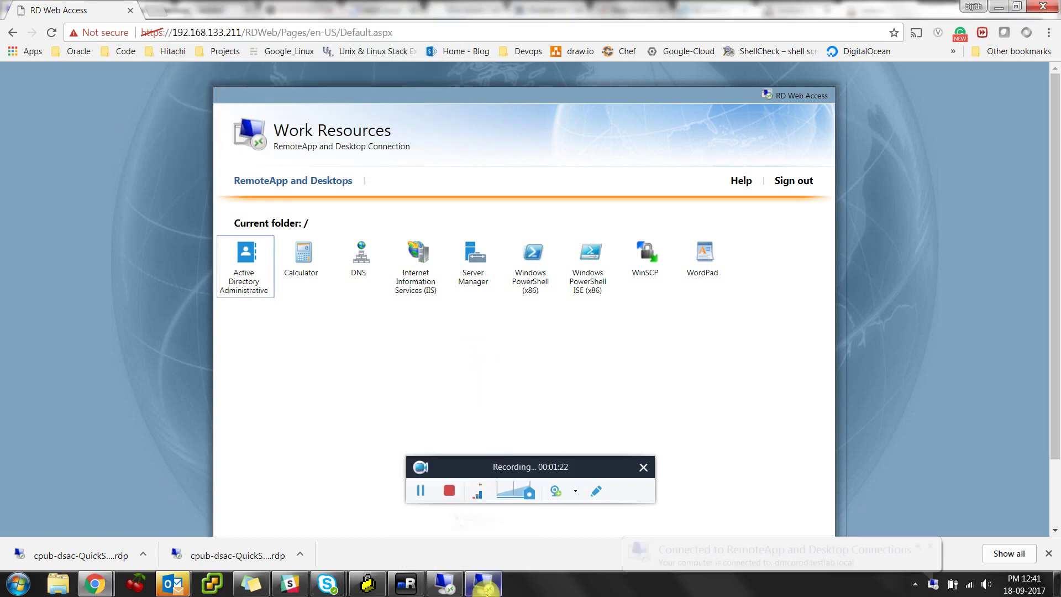
pyautogui.click(446, 585)
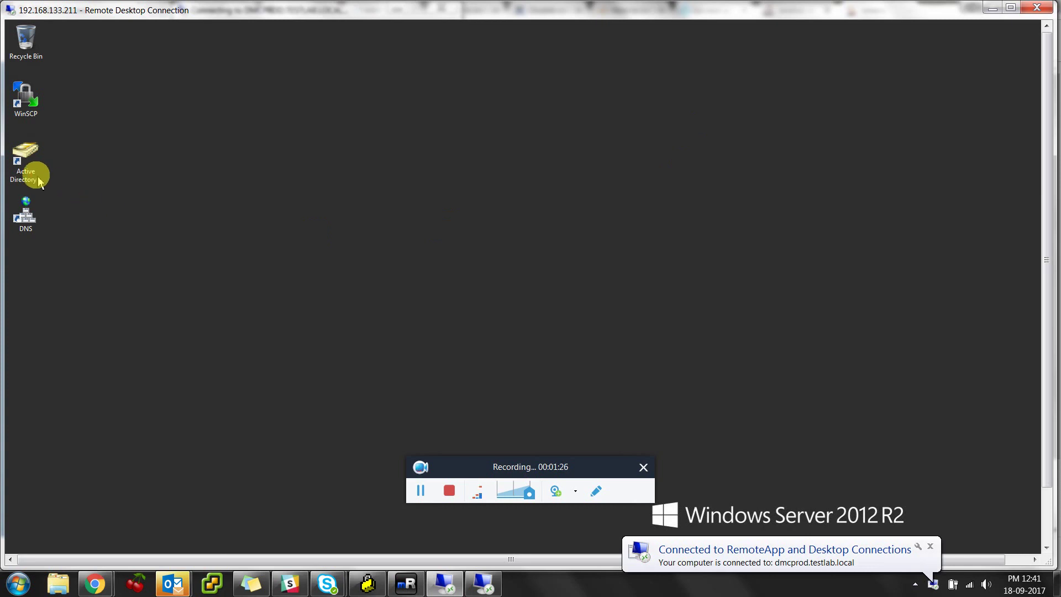
pyautogui.doubleClick(27, 163)
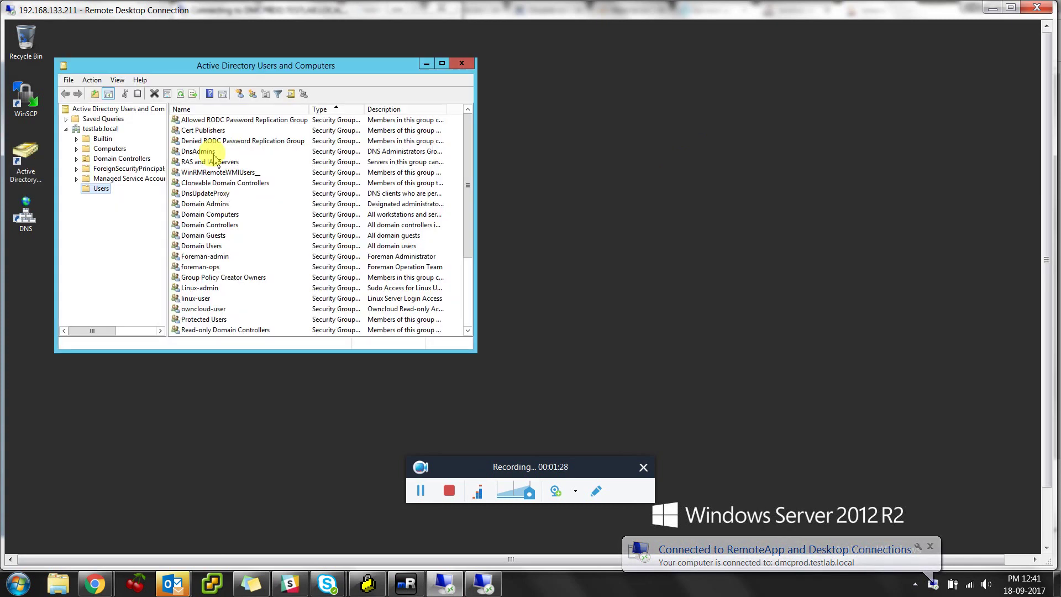
# Maximize Users and Computers and add the global security group jenkins-admin under Users
pyautogui.click(442, 63)
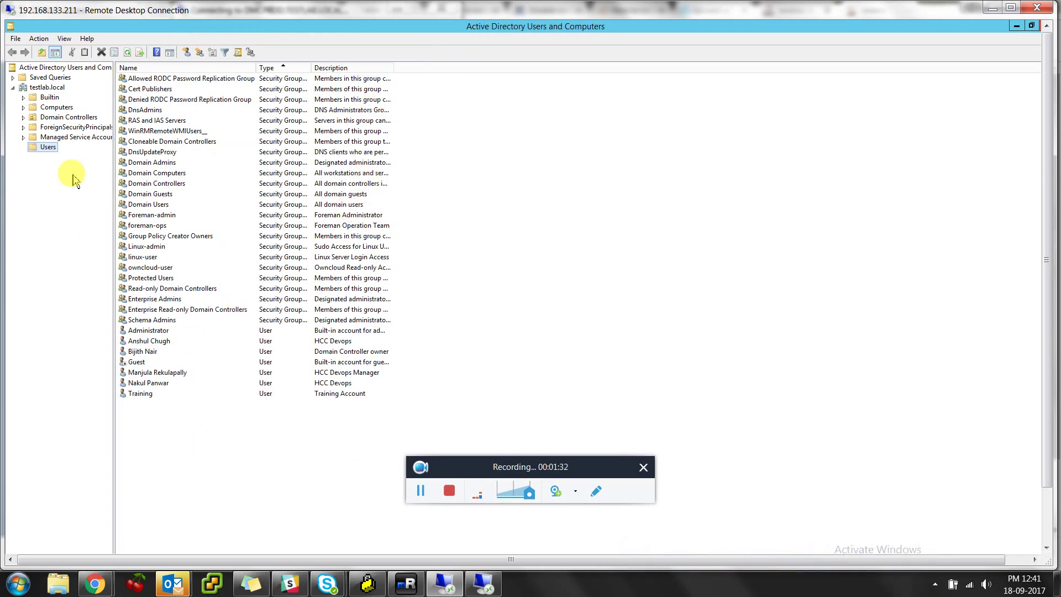
pyautogui.rightClick(49, 147)
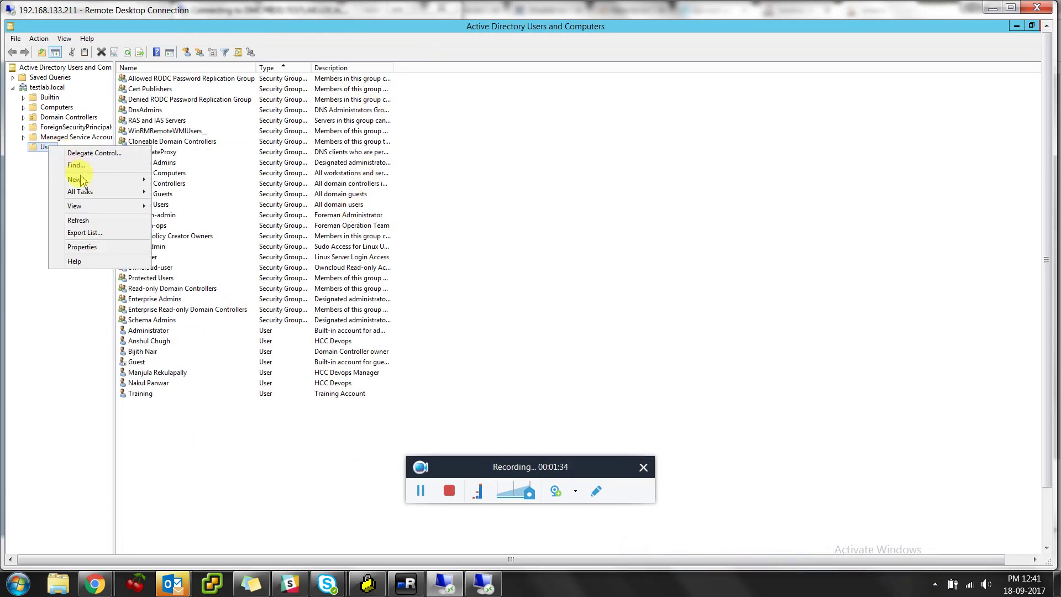
pyautogui.moveTo(83, 181)
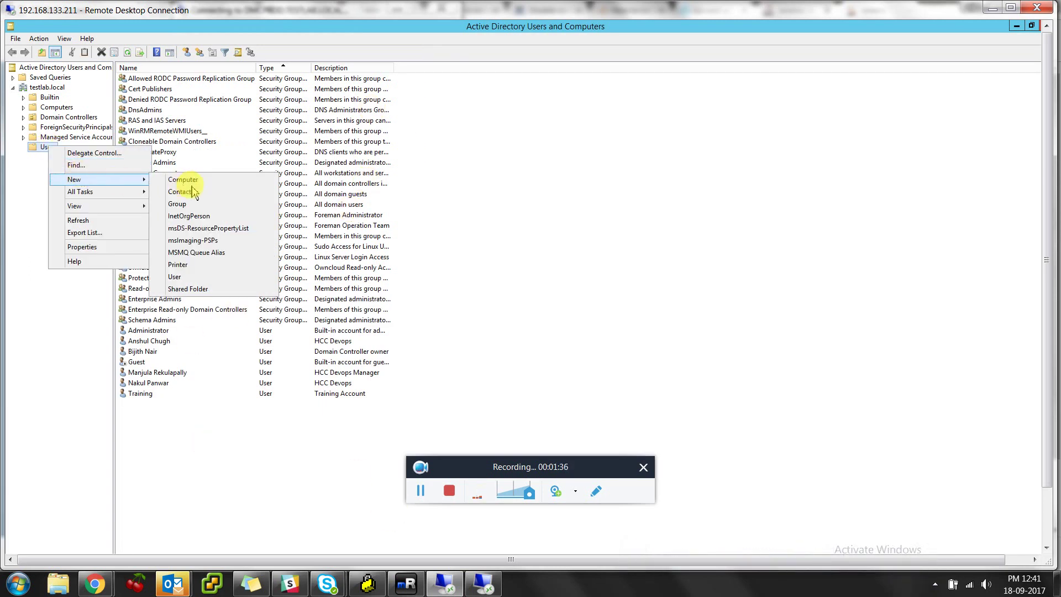
pyautogui.click(203, 206)
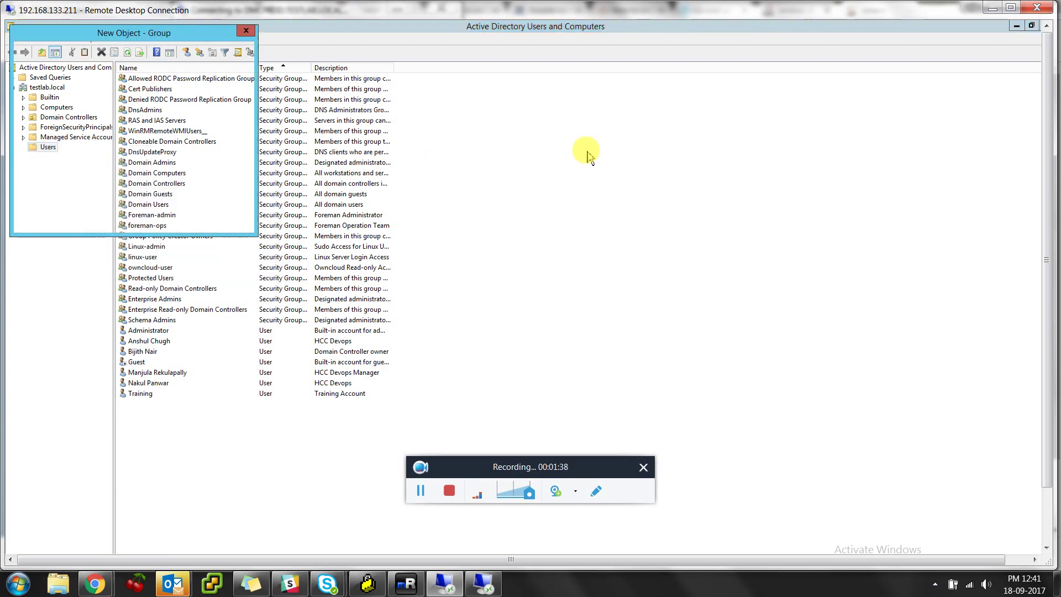
pyautogui.write('je')
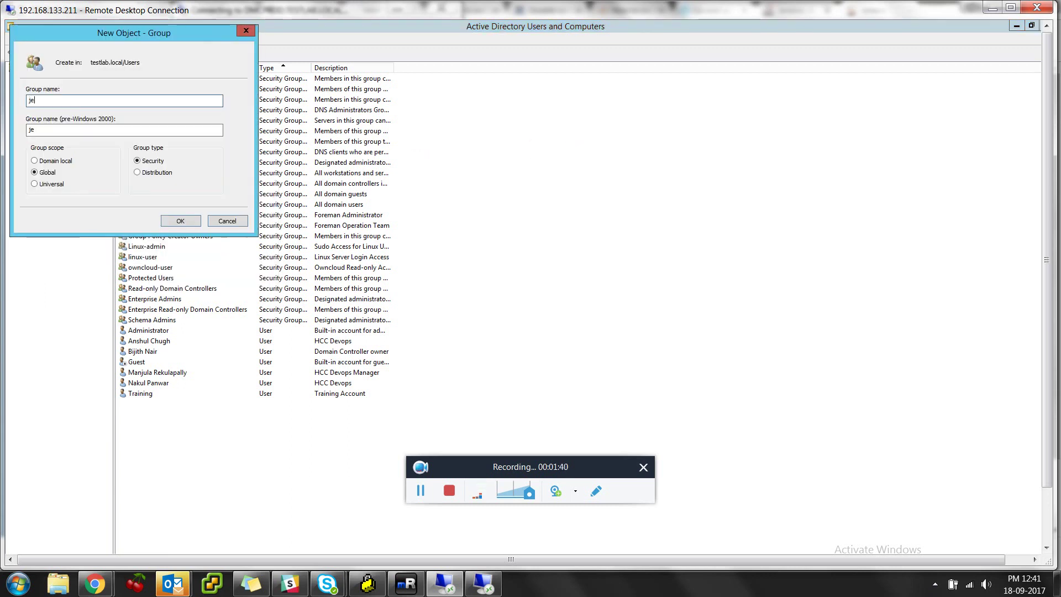
pyautogui.write('nkins-admin')
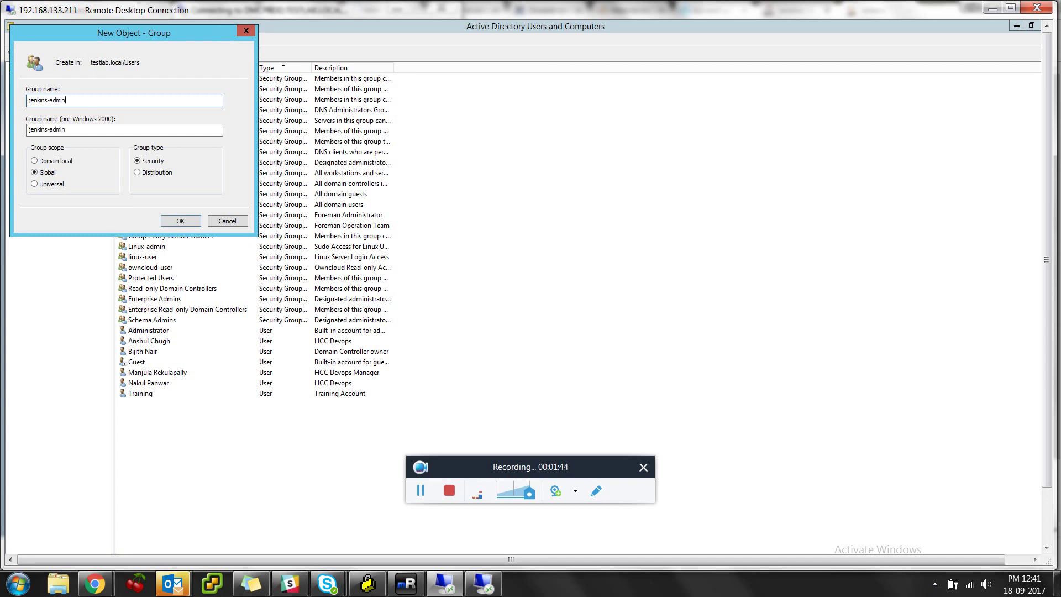
pyautogui.click(185, 221)
pyautogui.click(183, 221)
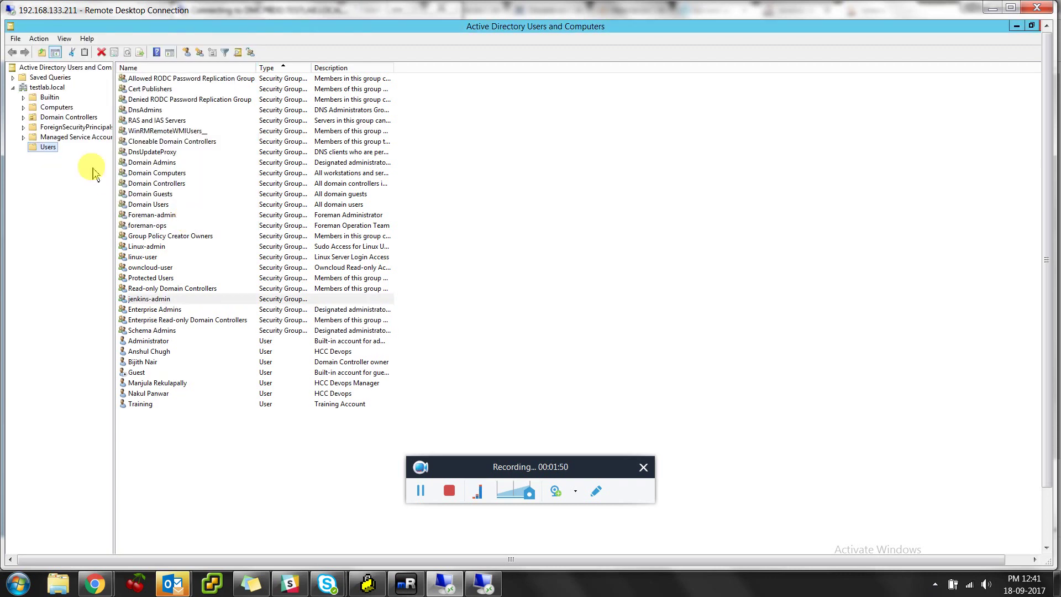
# Add the global security group jenkins-developer under the Users container
pyautogui.rightClick(55, 153)
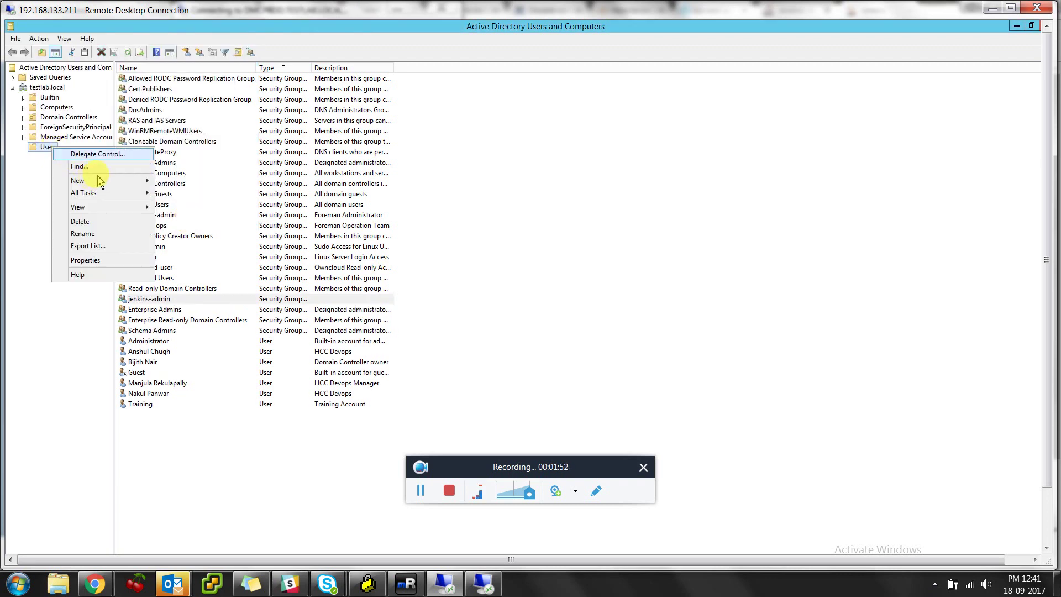
pyautogui.moveTo(142, 186)
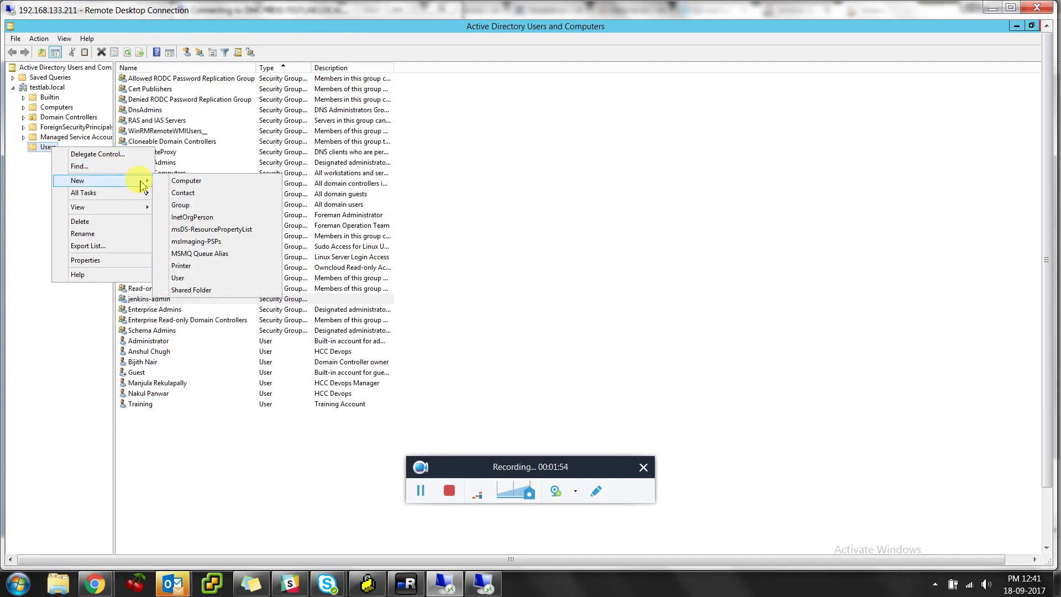
pyautogui.click(194, 205)
pyautogui.write('jenkins-developer')
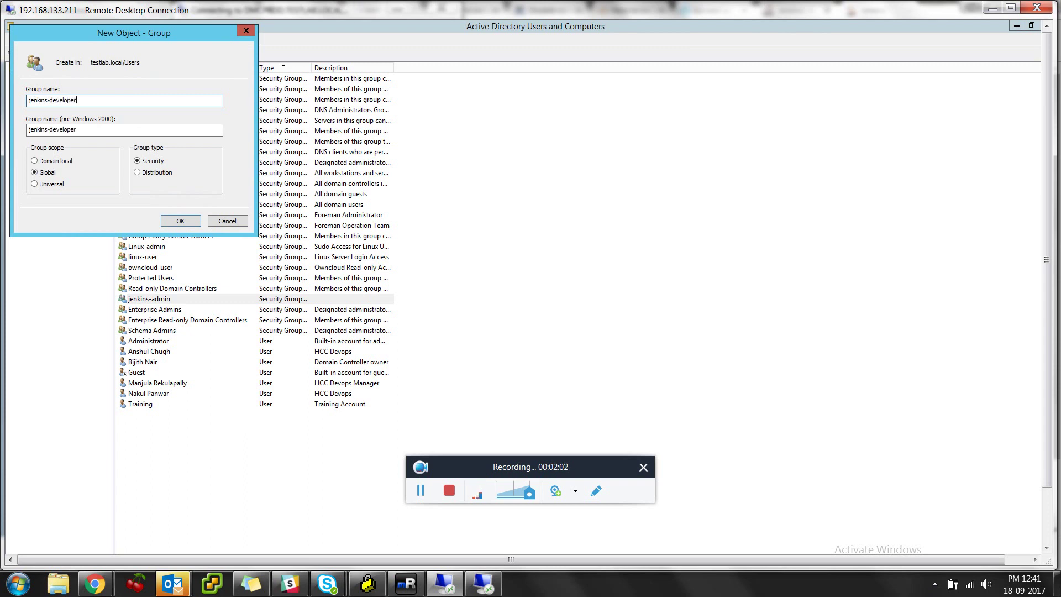
pyautogui.click(187, 222)
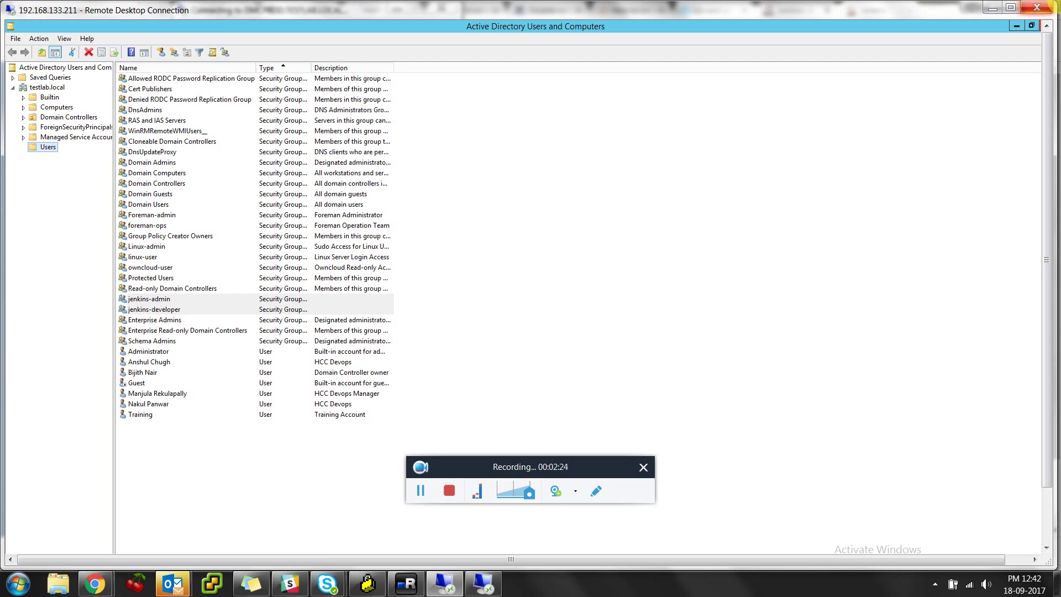
# Minimize the Remote Desktop session and the RemoteApp connecting window
pyautogui.click(992, 8)
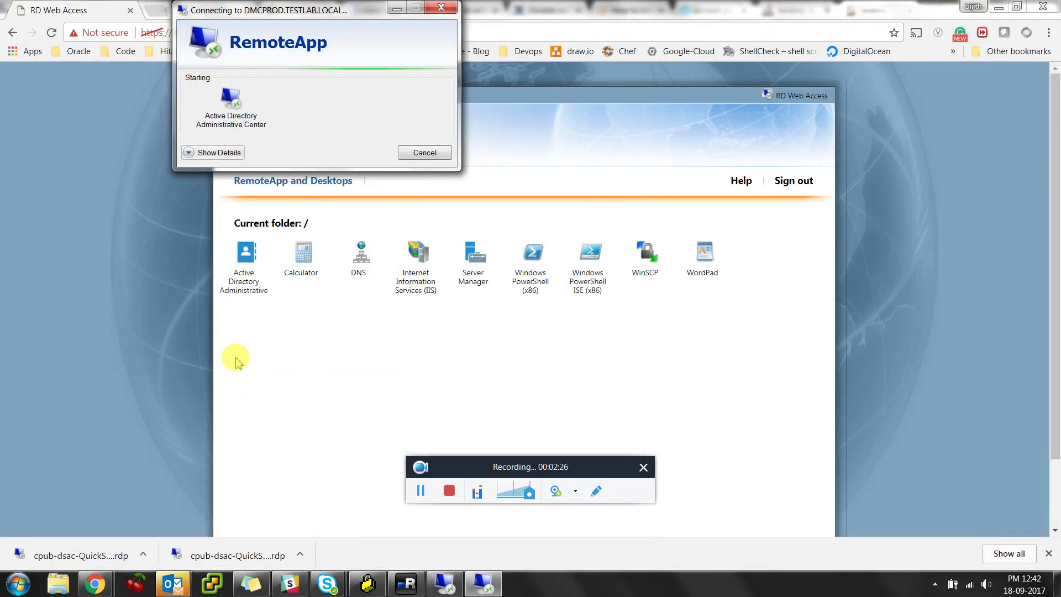
pyautogui.click(446, 585)
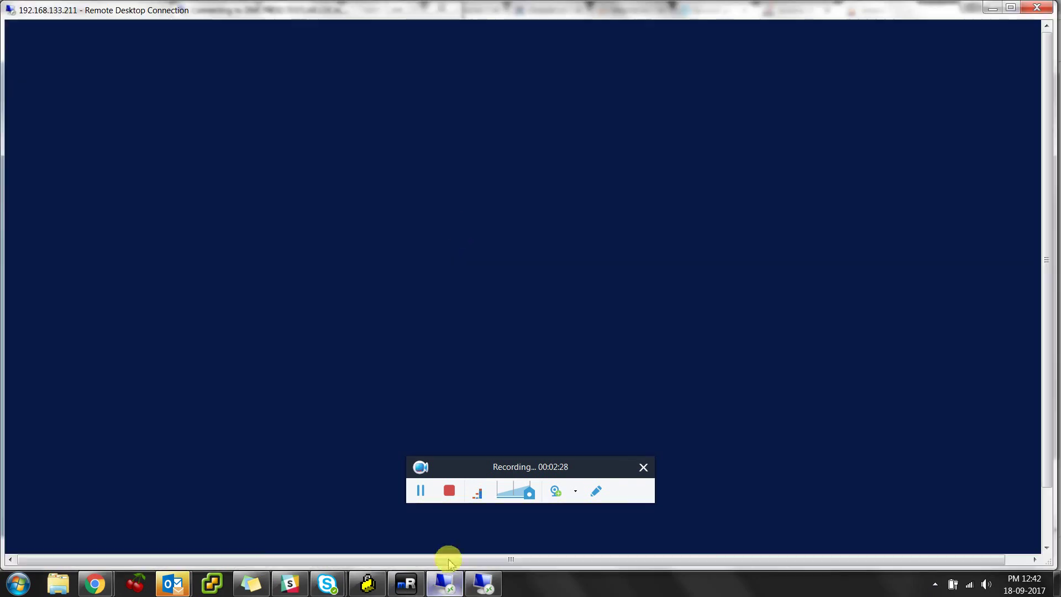
pyautogui.click(990, 8)
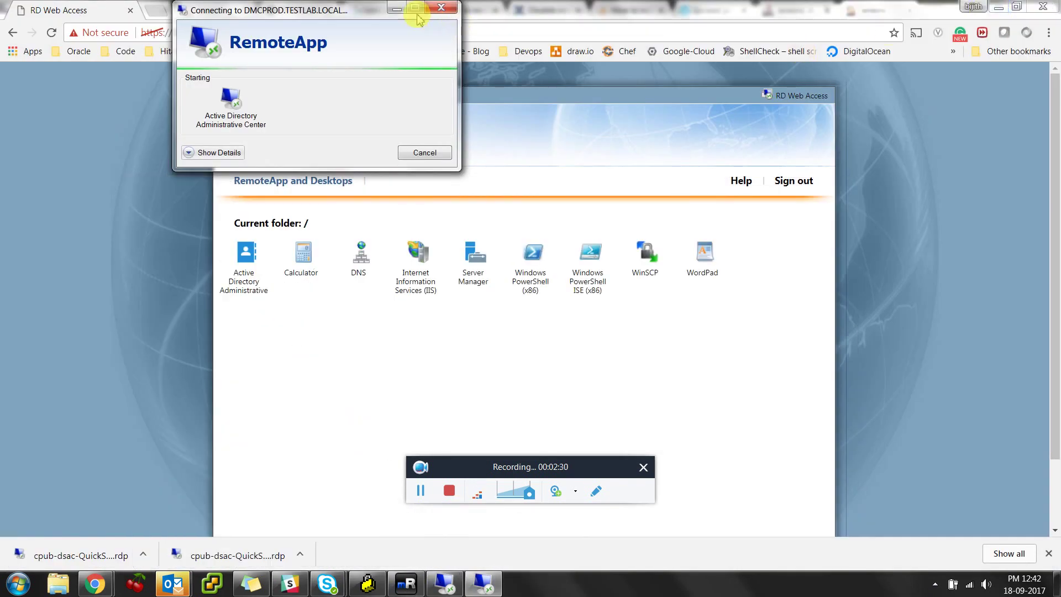
pyautogui.click(397, 9)
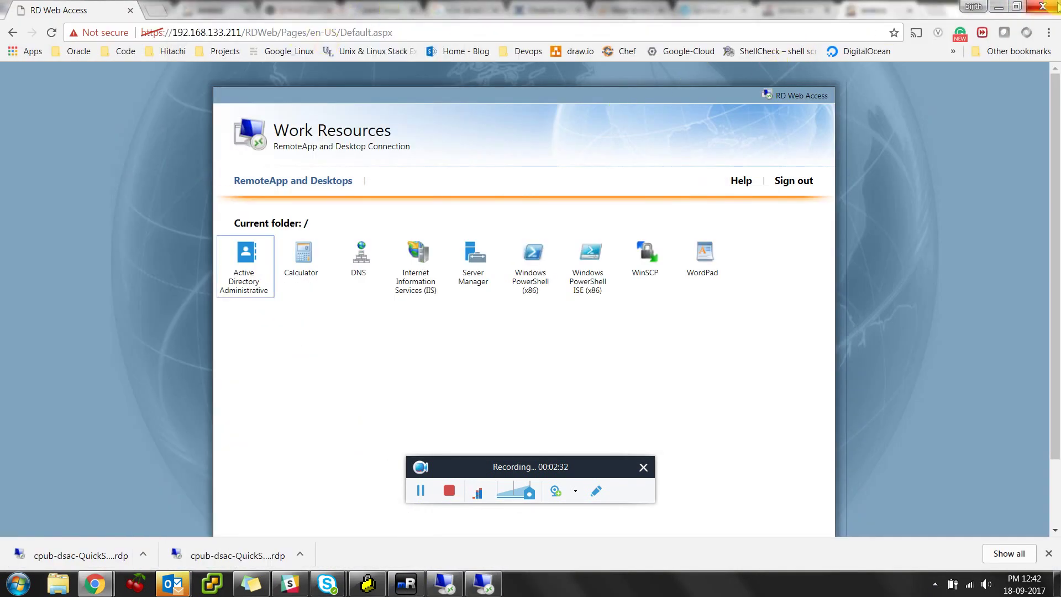
# Go to the Jenkins server at 192.168.133.210:8080 in Chrome
pyautogui.click(227, 33)
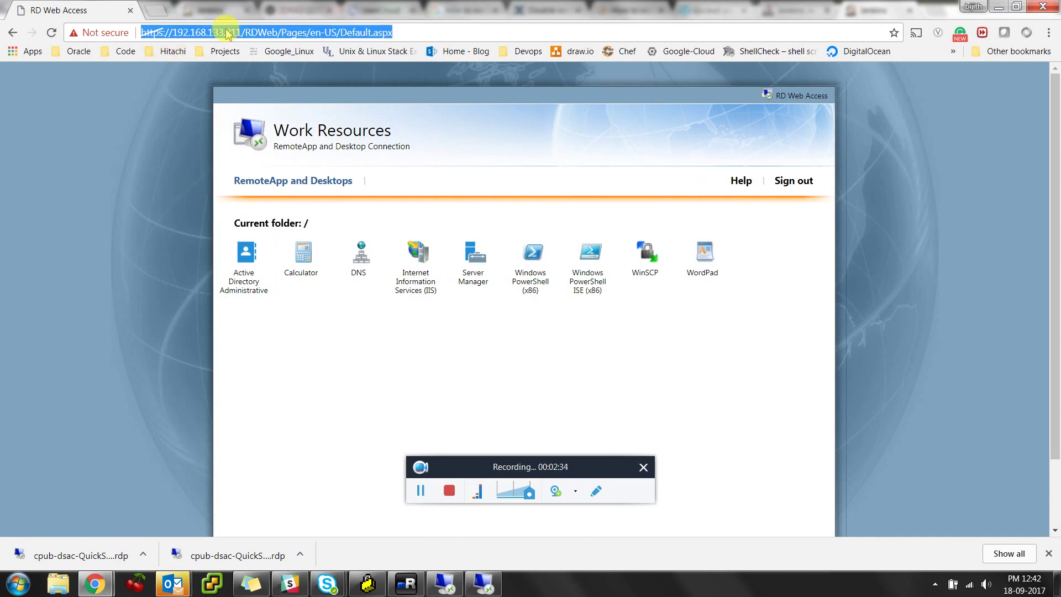
pyautogui.write('192.168.')
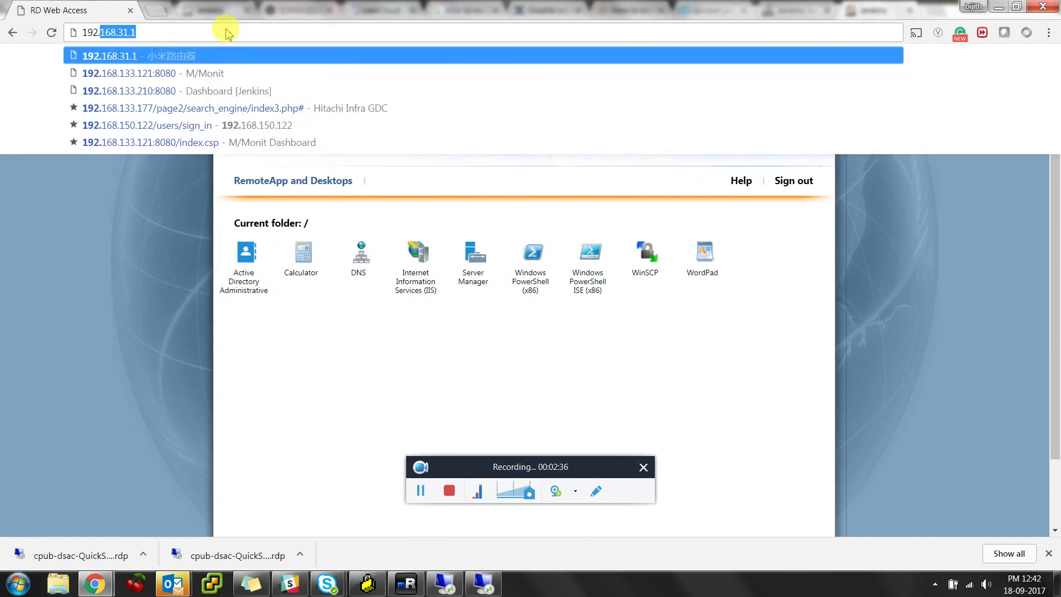
pyautogui.write('.133.21')
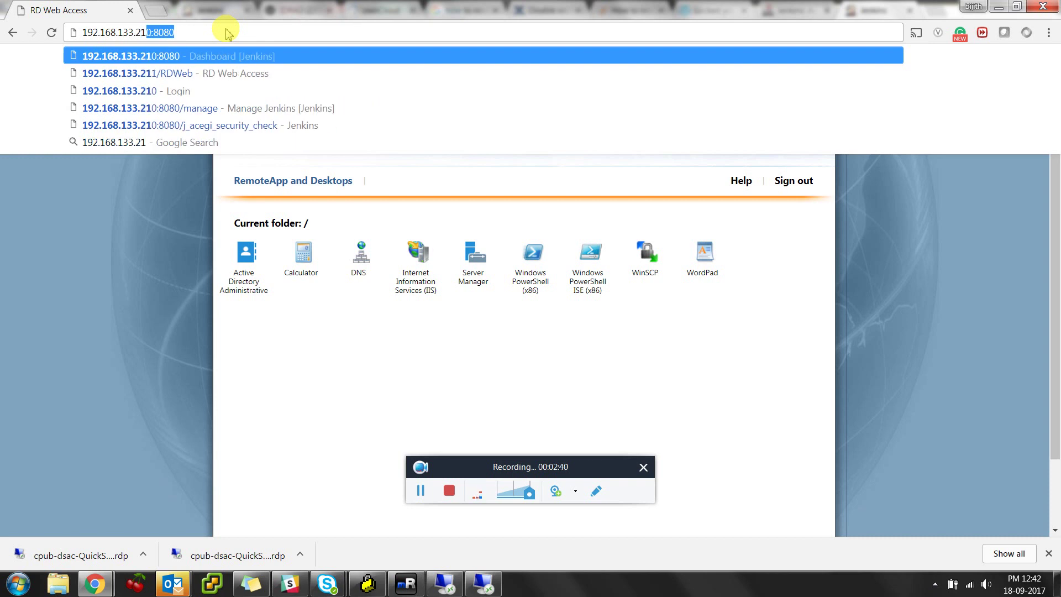
pyautogui.press('Return')
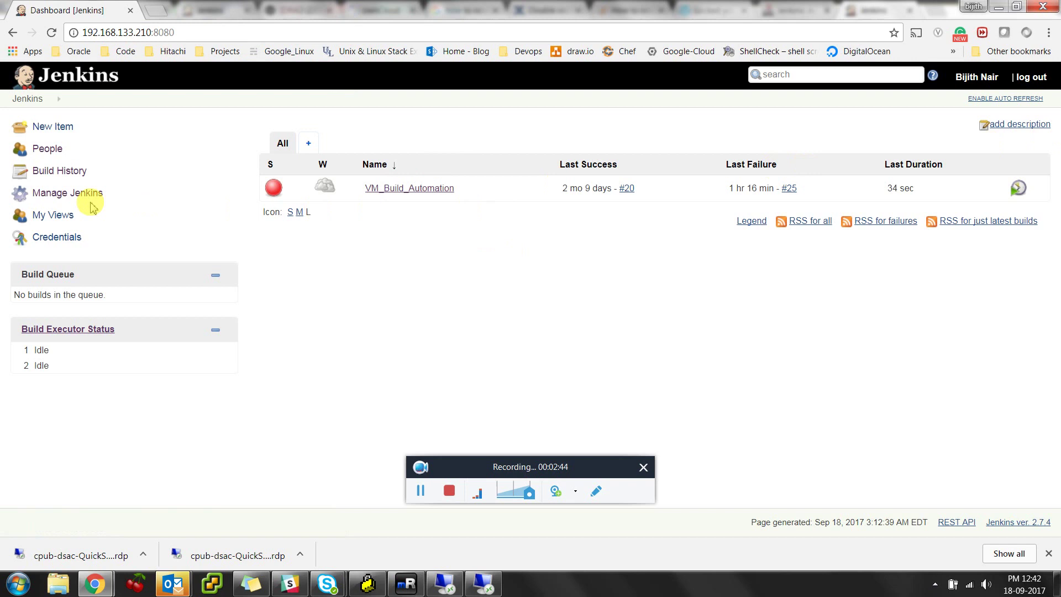
# Visit Manage Jenkins and the roles page, then return to Manage Jenkins and go to Manage Plugins
pyautogui.click(75, 193)
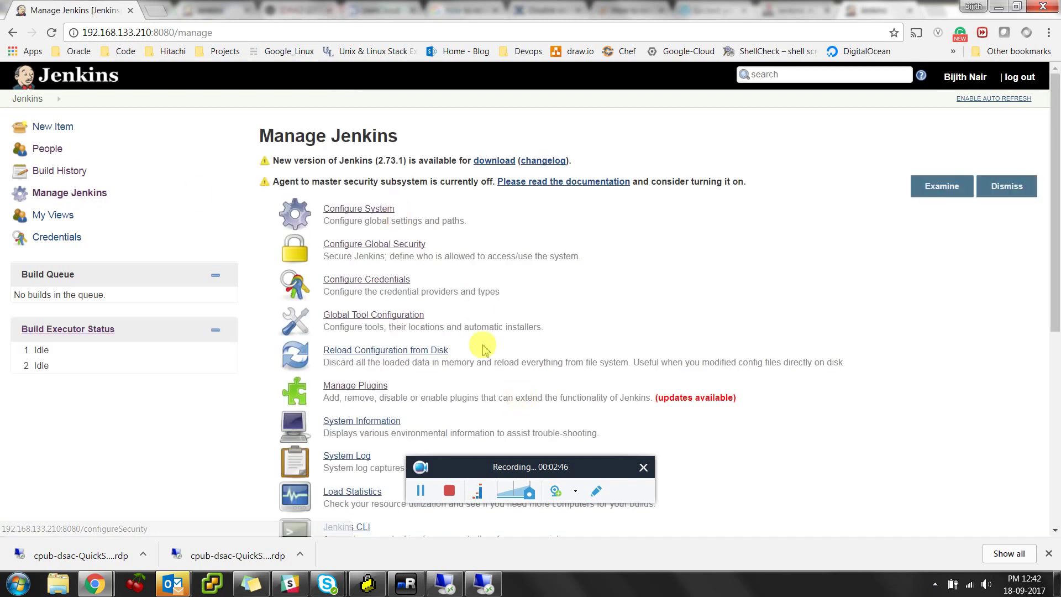
pyautogui.scroll(-4, 442, 336)
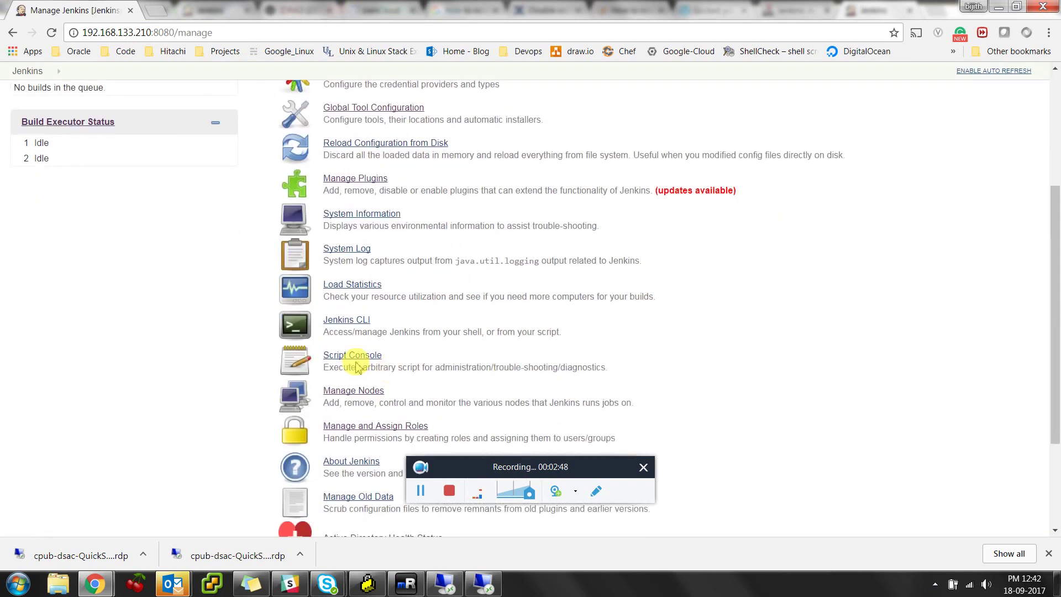
pyautogui.click(367, 431)
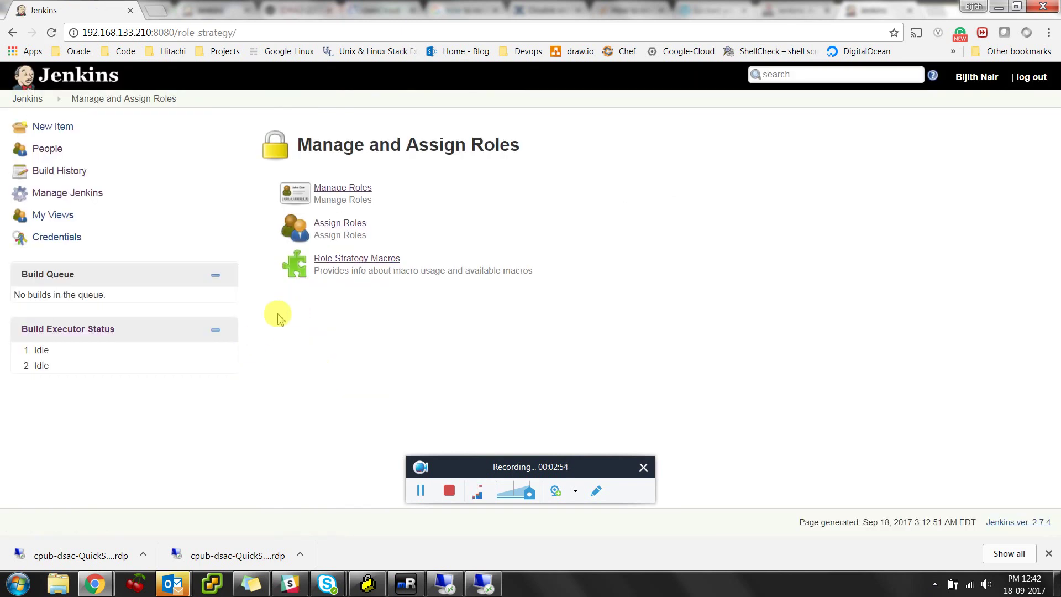
pyautogui.click(83, 194)
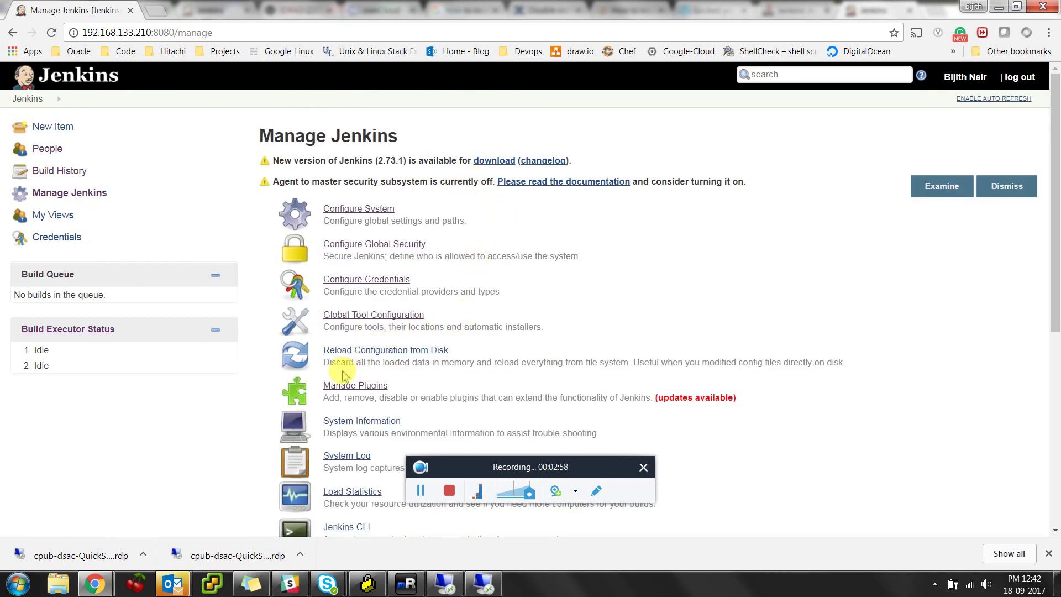
pyautogui.click(343, 384)
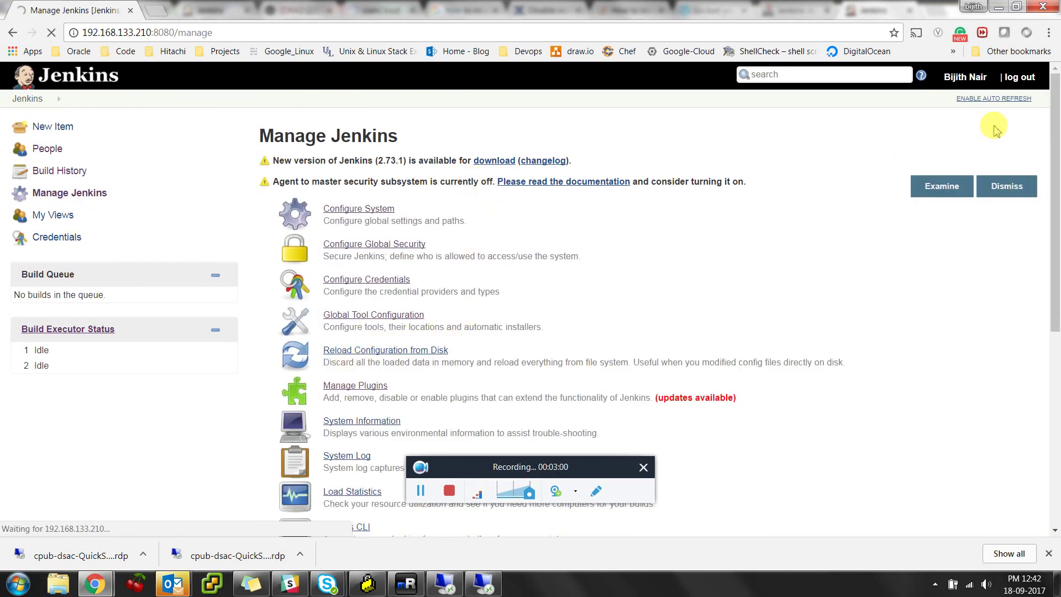
# Filter the Updates and Available plugin lists for 'role' and 'role-bas'
pyautogui.click(974, 137)
pyautogui.write('role')
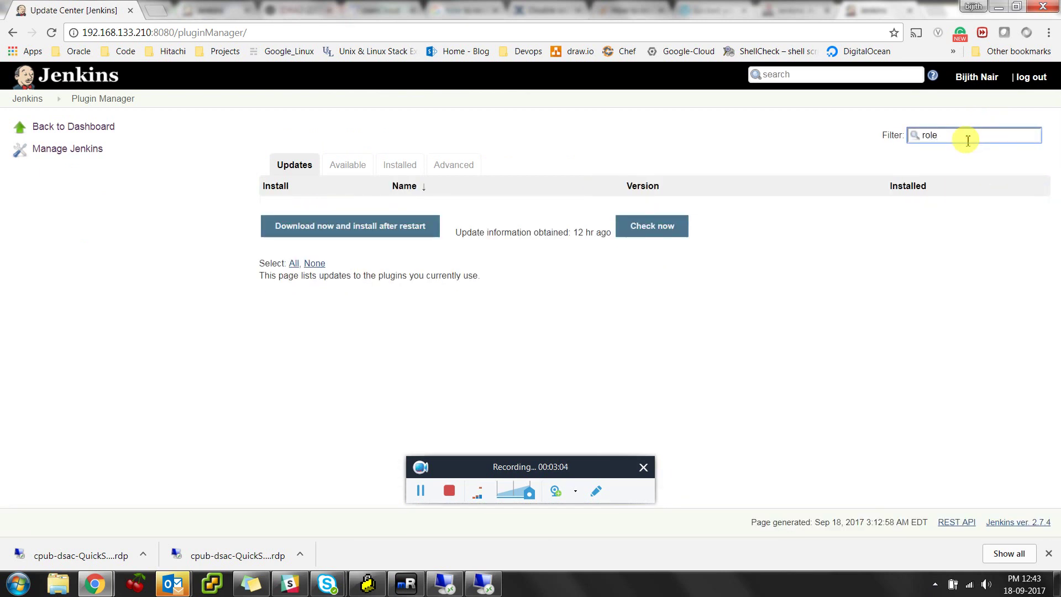
pyautogui.click(347, 165)
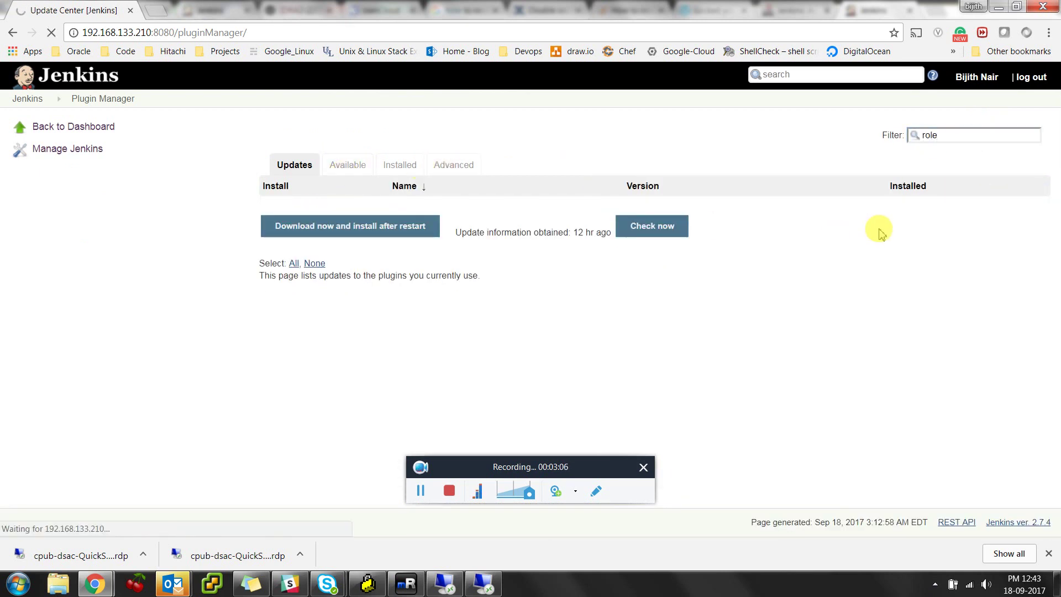
pyautogui.click(947, 141)
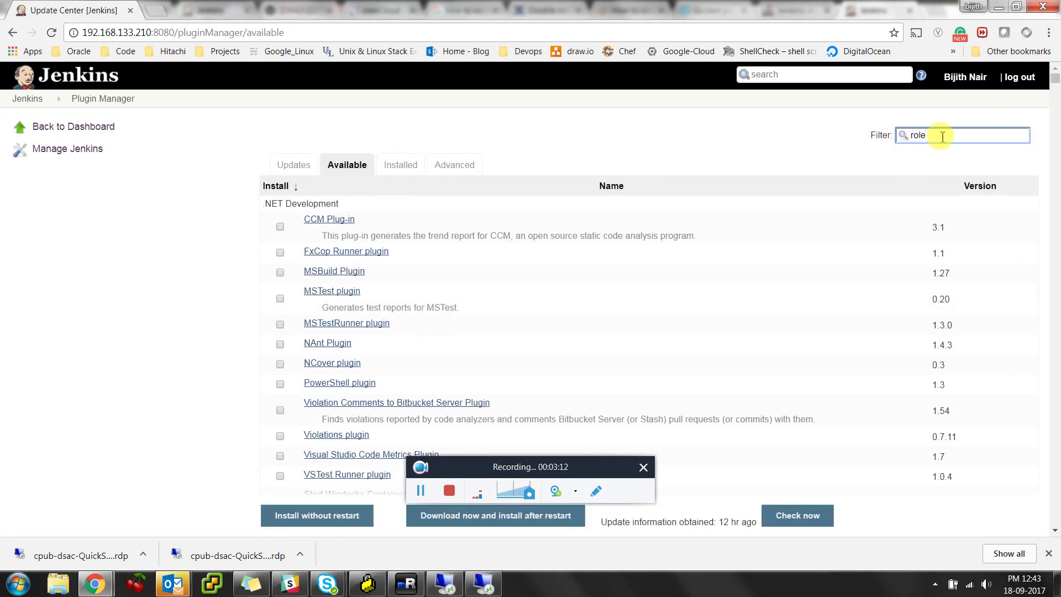
pyautogui.scroll(-8, 663, 357)
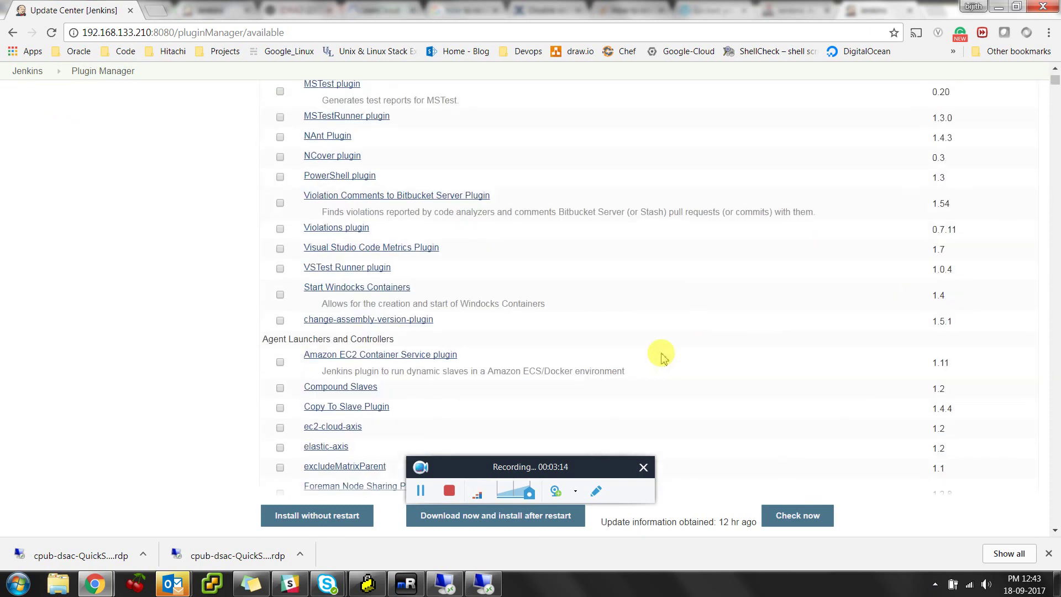
pyautogui.write('role')
pyautogui.doubleClick(947, 137)
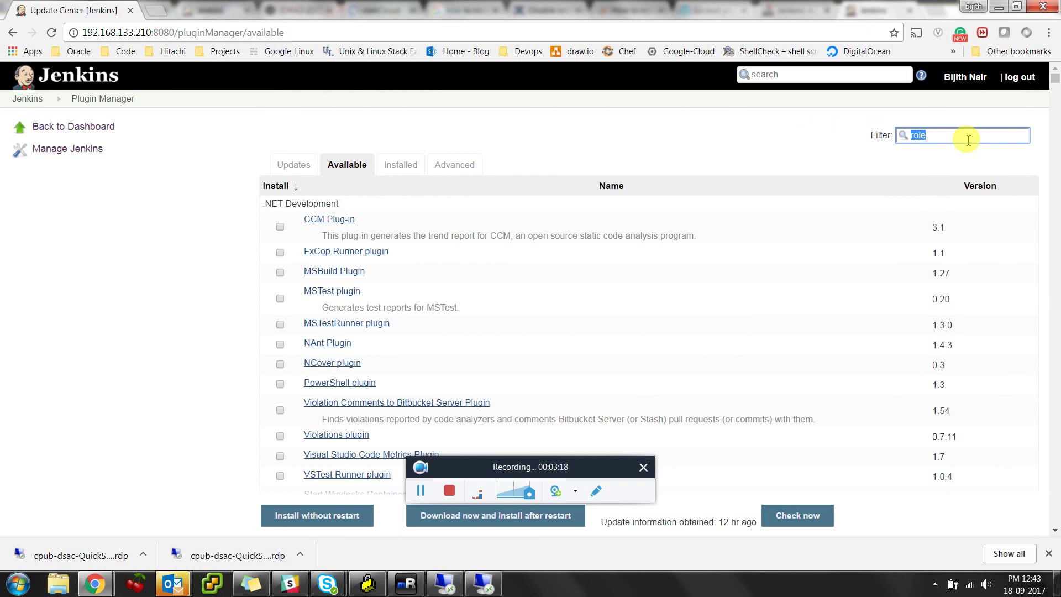
pyautogui.write('role')
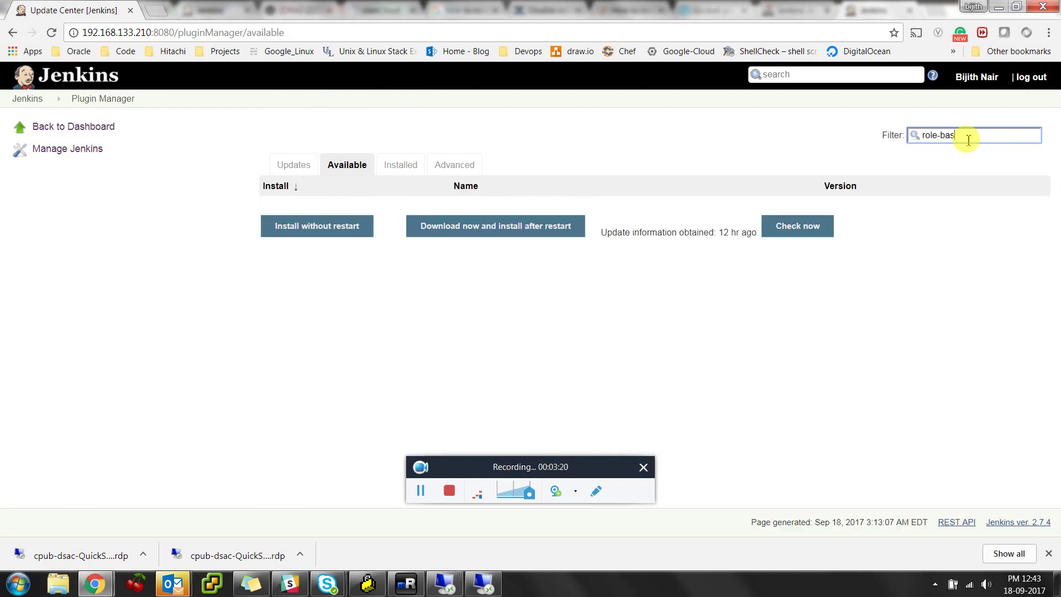
pyautogui.write('-bas')
pyautogui.click(287, 163)
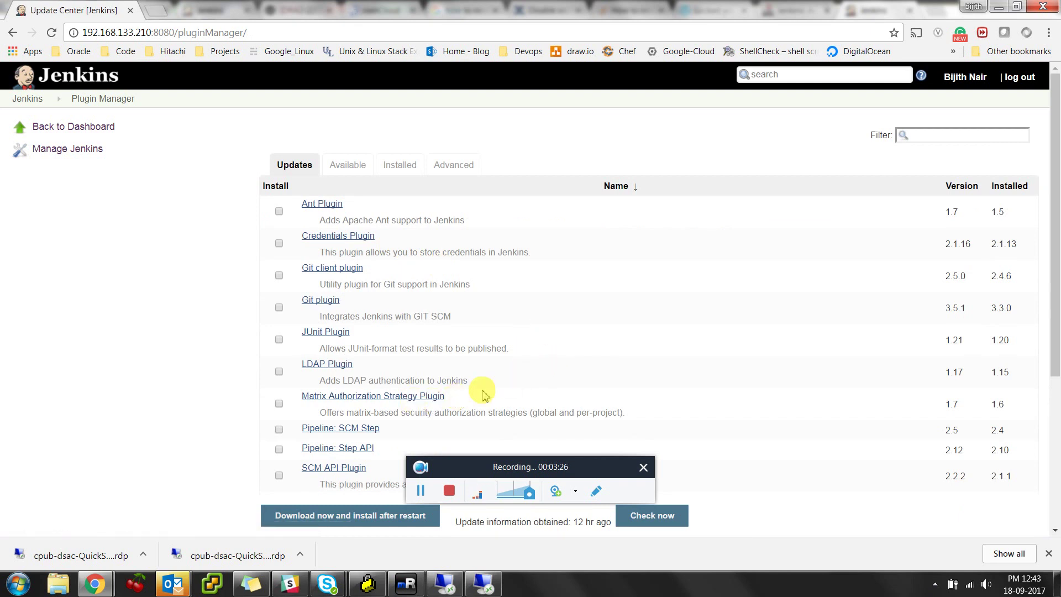
pyautogui.scroll(-4, 558, 371)
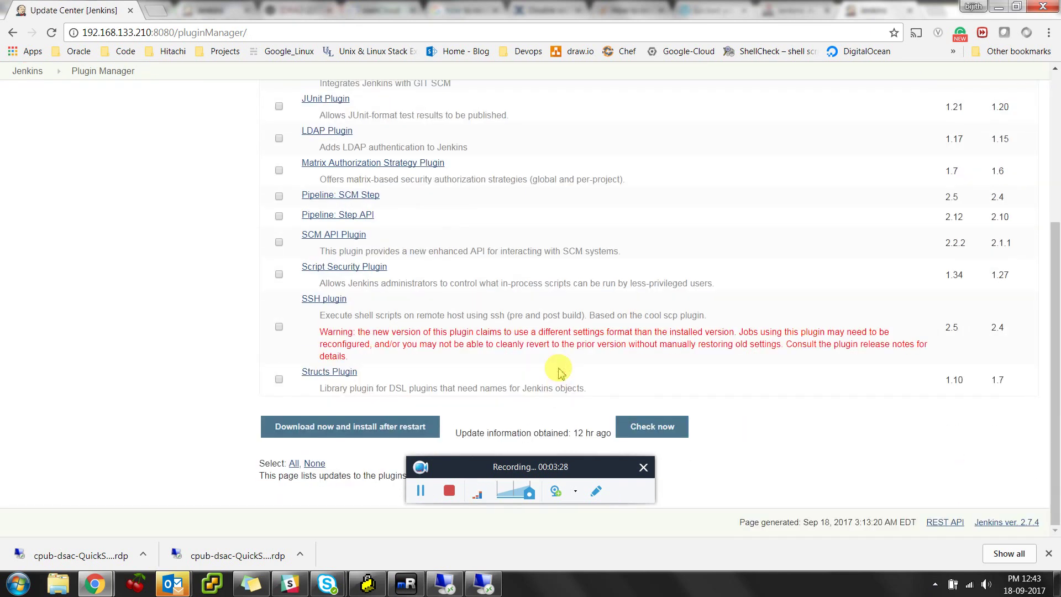
pyautogui.scroll(1, 558, 372)
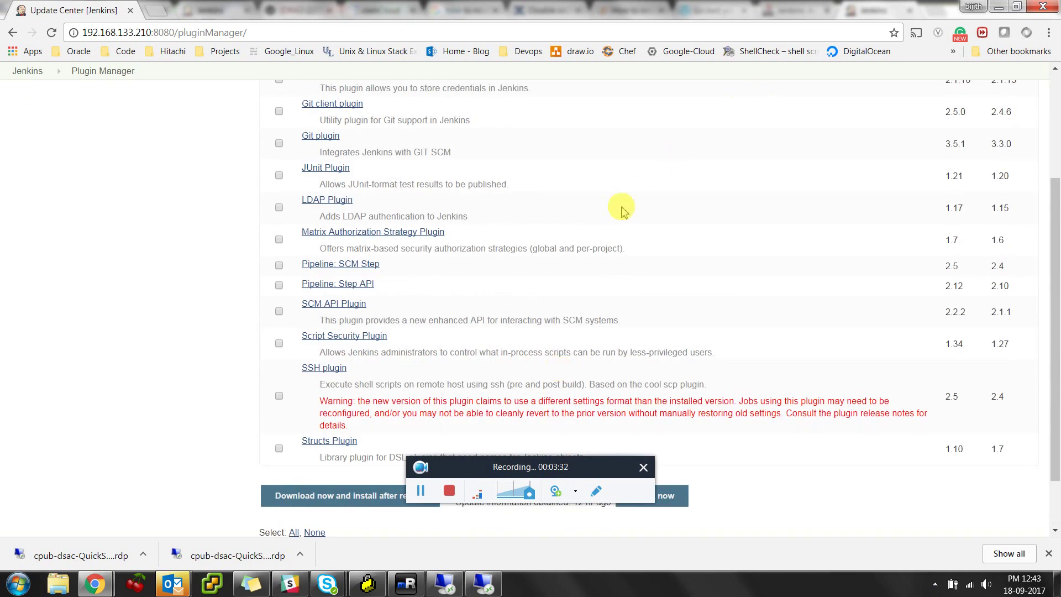
pyautogui.scroll(3, 613, 188)
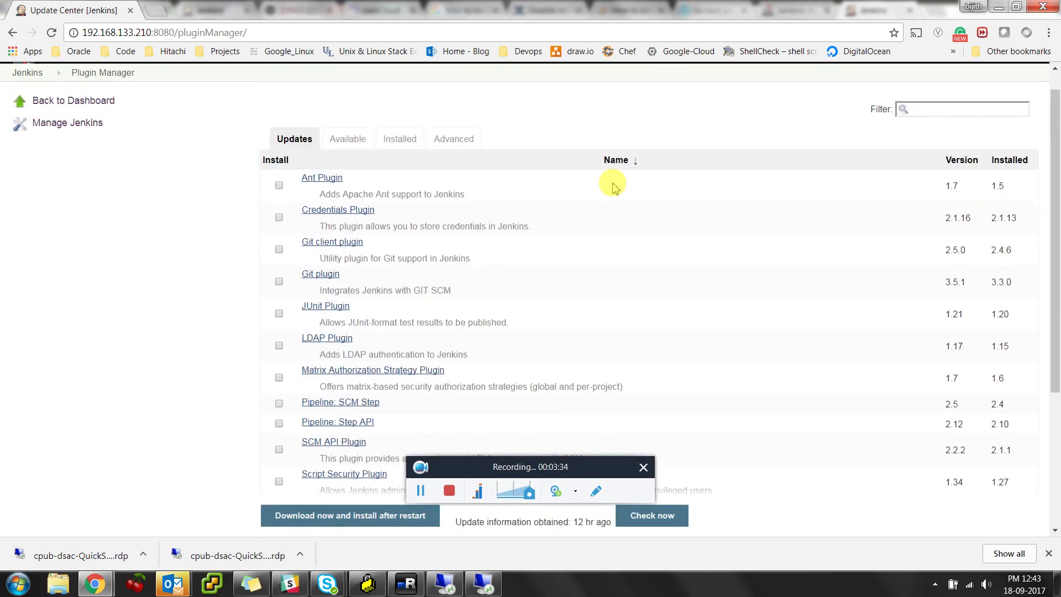
# Filter Available plugins for 'active' and 'authori', then view the Installed plugins list
pyautogui.click(347, 140)
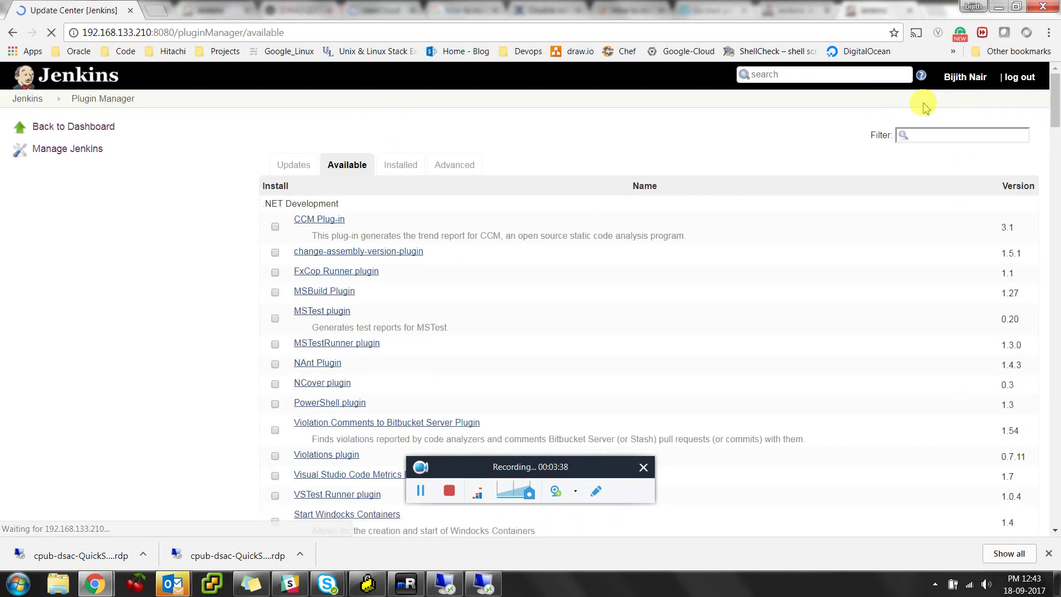
pyautogui.click(929, 134)
pyautogui.write('active')
pyautogui.press('BackSpace')
pyautogui.press('BackSpace')
pyautogui.press('BackSpace')
pyautogui.press('BackSpace')
pyautogui.press('BackSpace')
pyautogui.press('BackSpace')
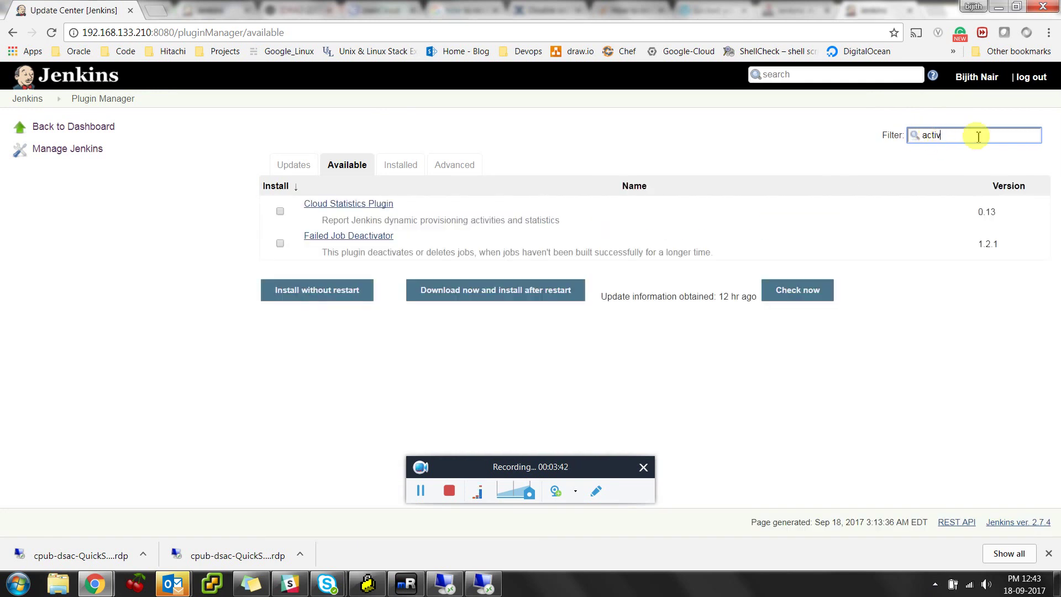
pyautogui.write('authori')
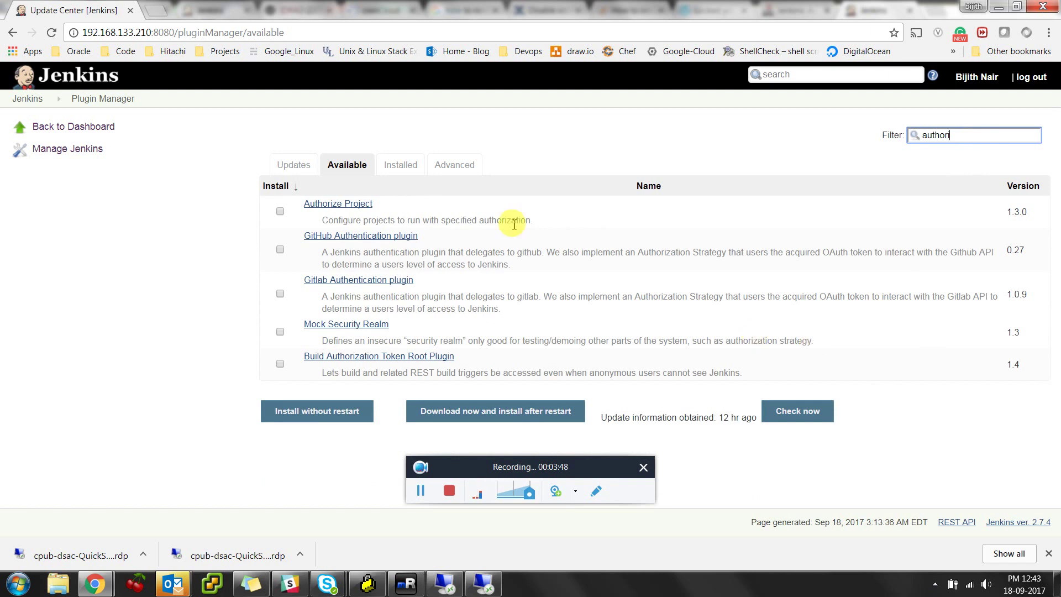
pyautogui.click(400, 165)
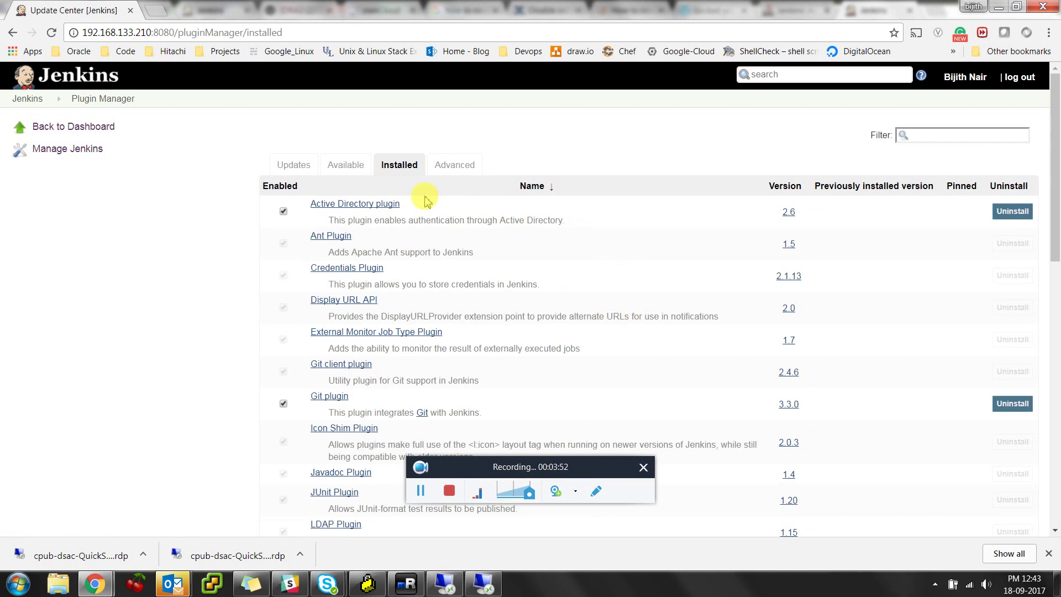
pyautogui.moveTo(403, 204); pyautogui.dragTo(313, 205)
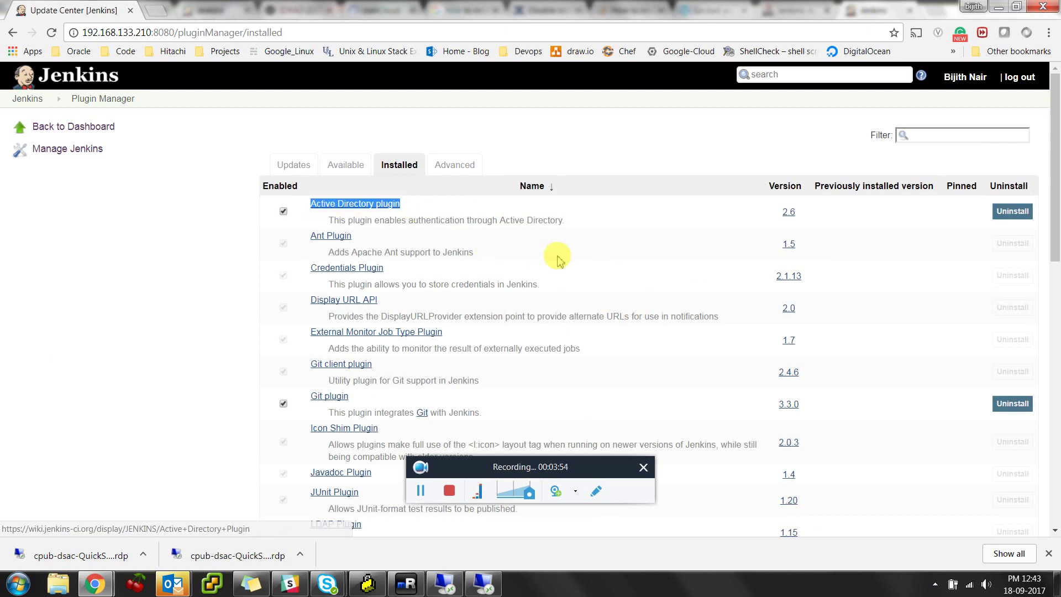
pyautogui.scroll(-4, 555, 255)
pyautogui.scroll(-3, 558, 257)
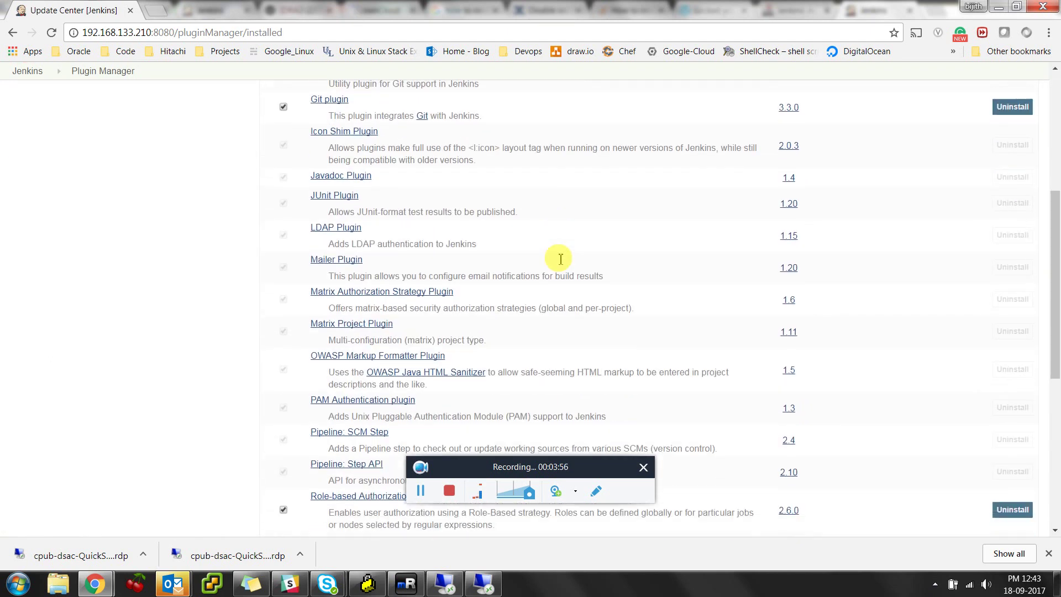
pyautogui.moveTo(851, 587)
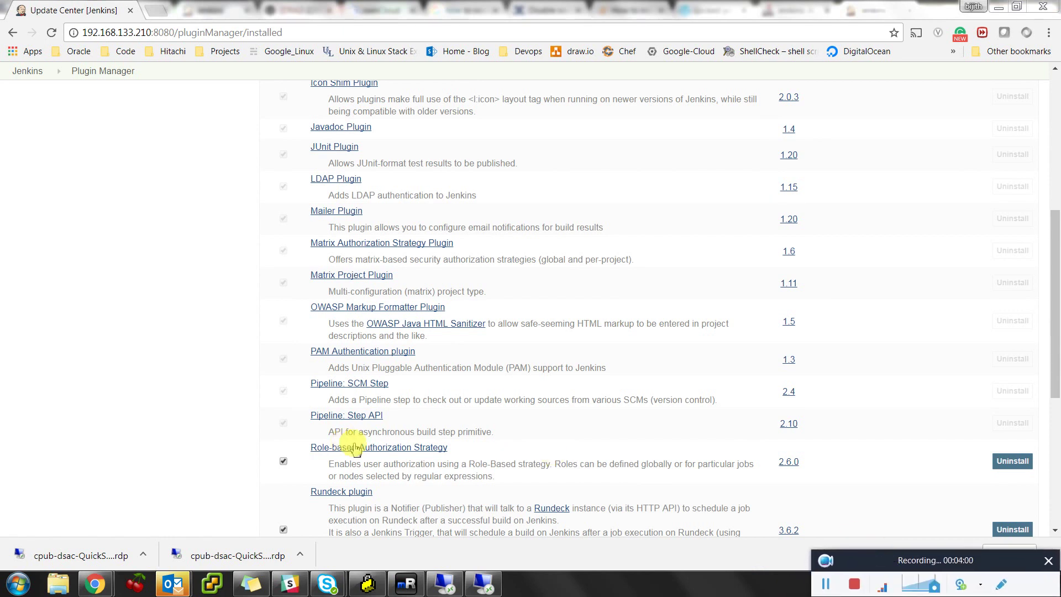
pyautogui.moveTo(449, 448); pyautogui.dragTo(311, 450)
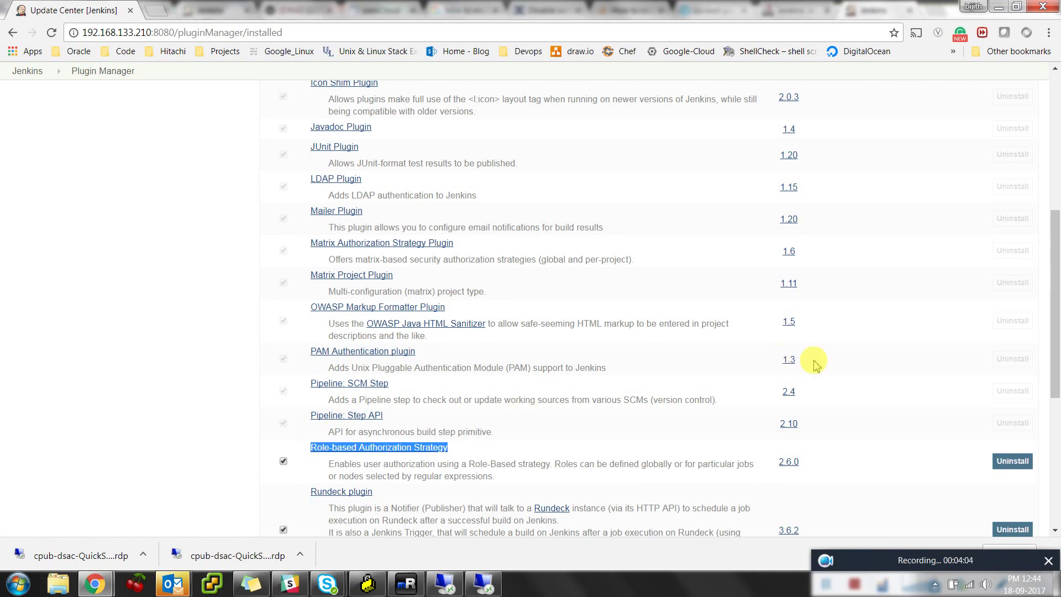
pyautogui.scroll(6, 829, 354)
# Select Role-Based Strategy under Authorization in Configure Global Security and apply it
pyautogui.click(66, 148)
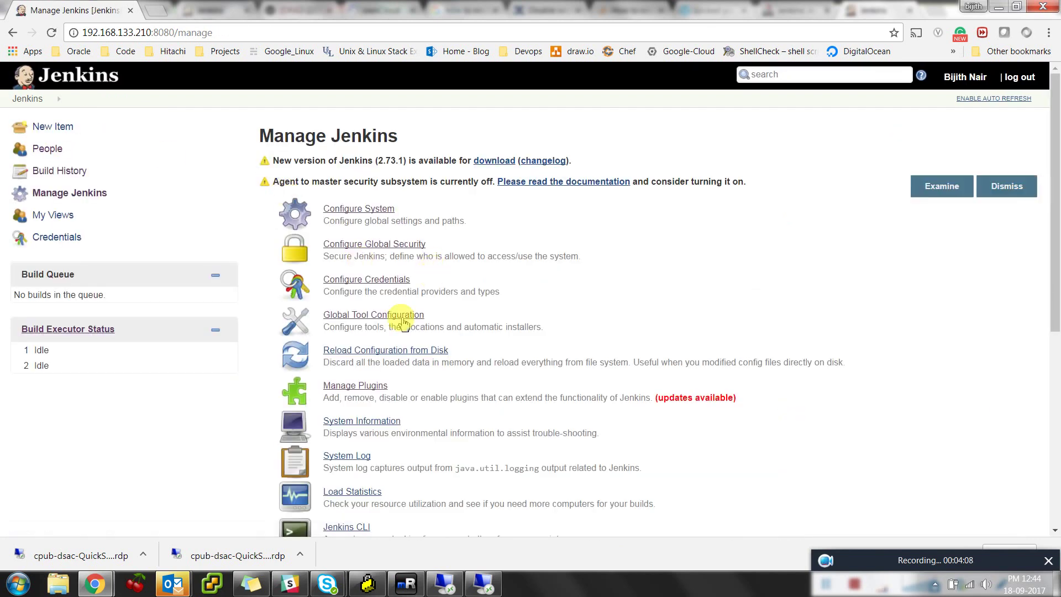
pyautogui.click(369, 250)
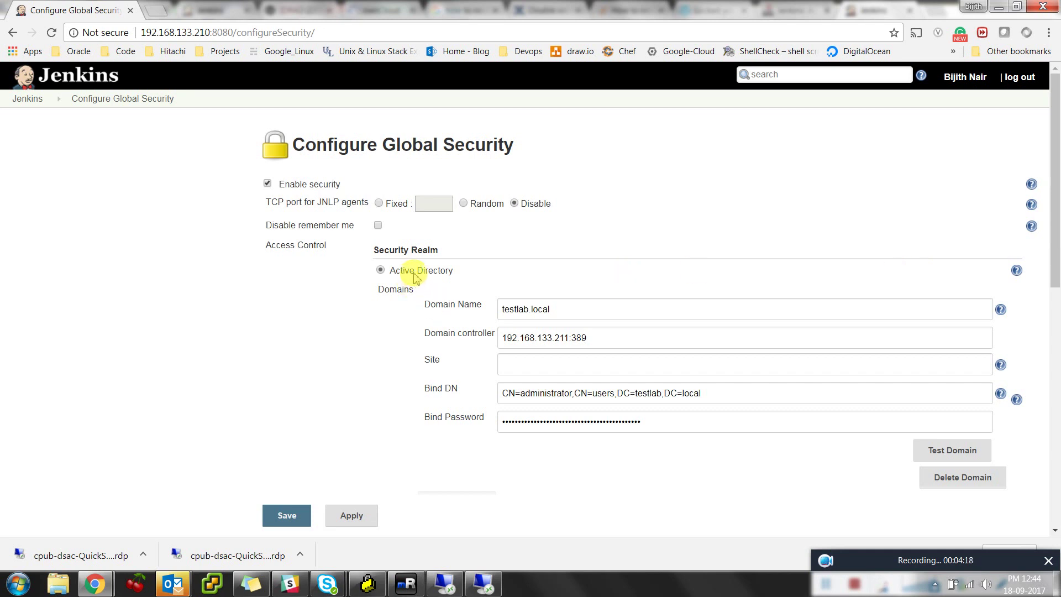
pyautogui.scroll(-3, 471, 301)
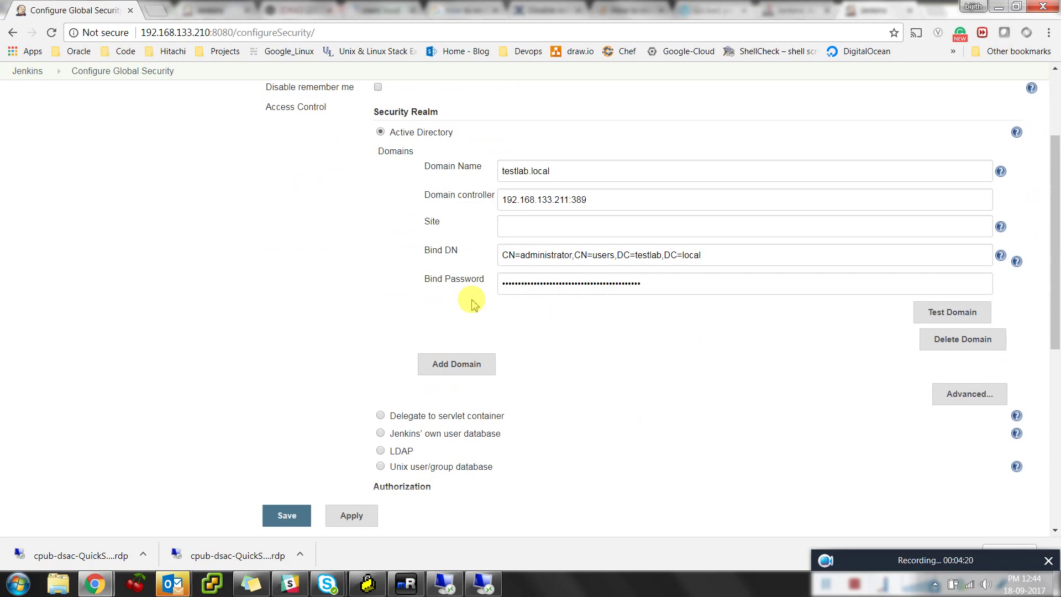
pyautogui.scroll(-1, 549, 324)
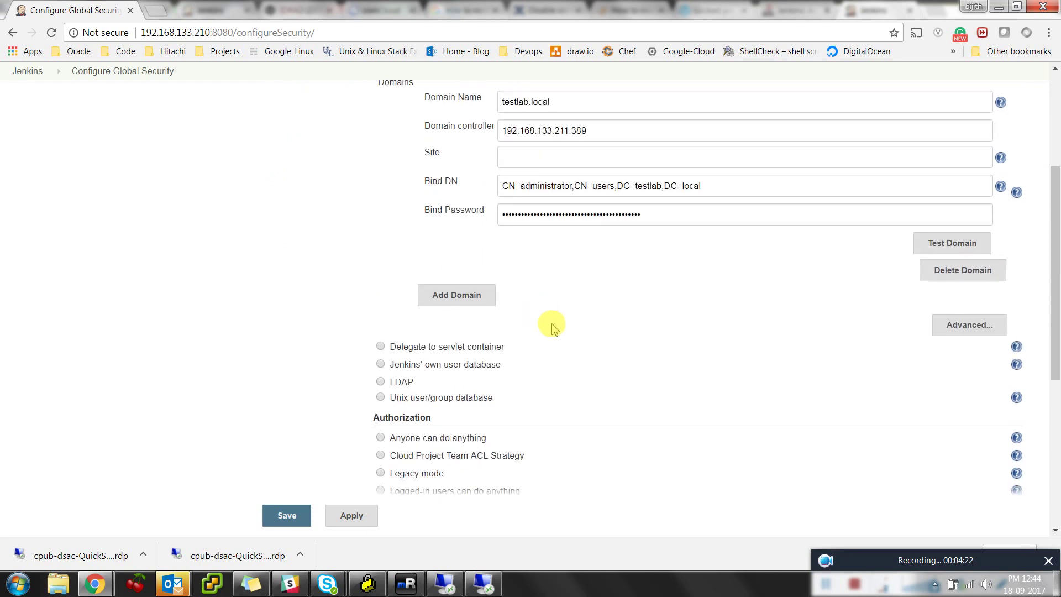
pyautogui.scroll(-6, 552, 328)
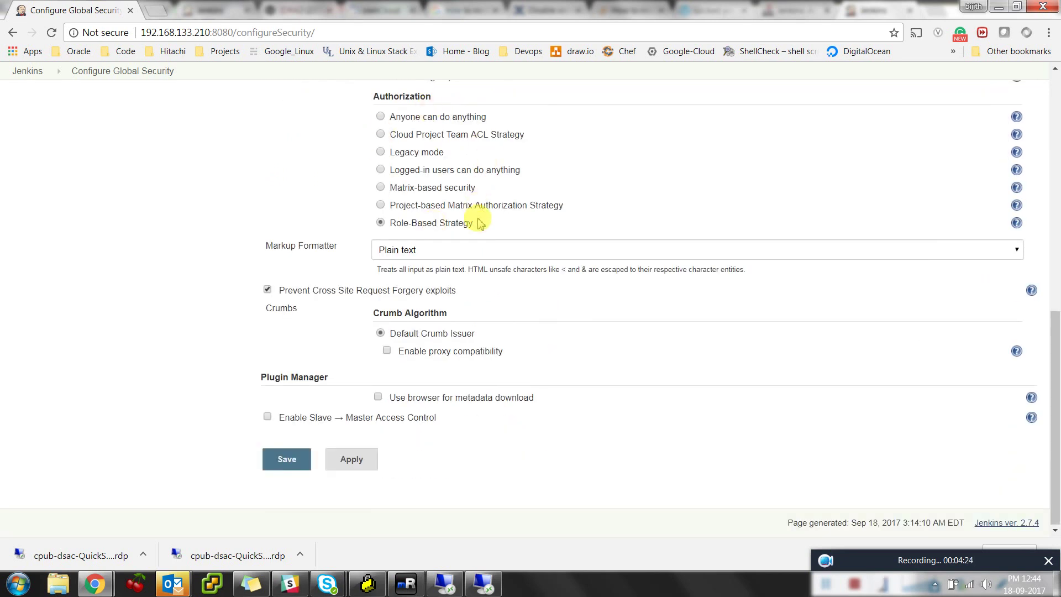
pyautogui.moveTo(476, 224); pyautogui.dragTo(389, 222)
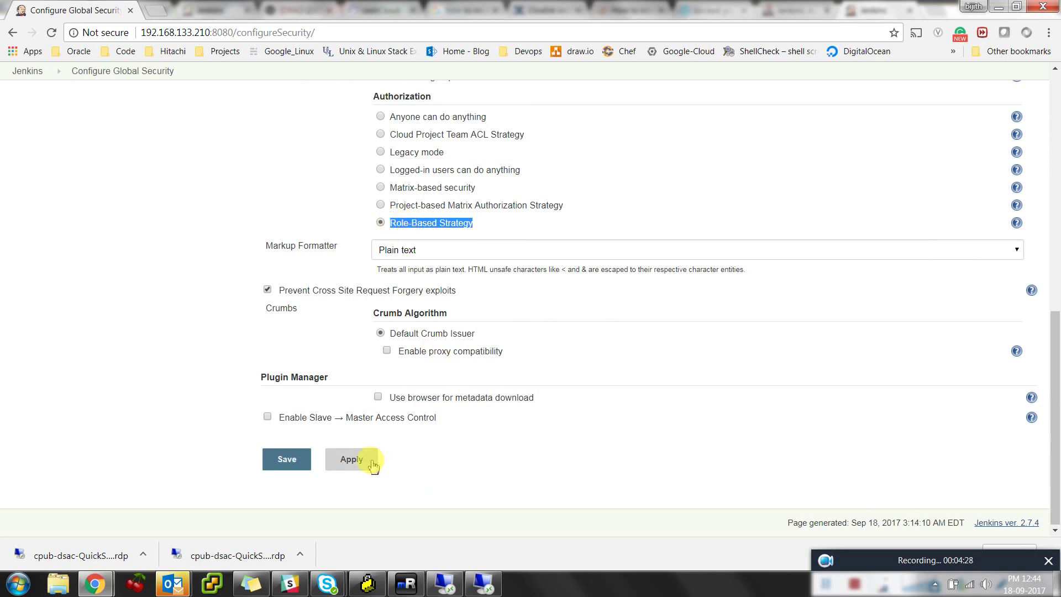
pyautogui.click(351, 459)
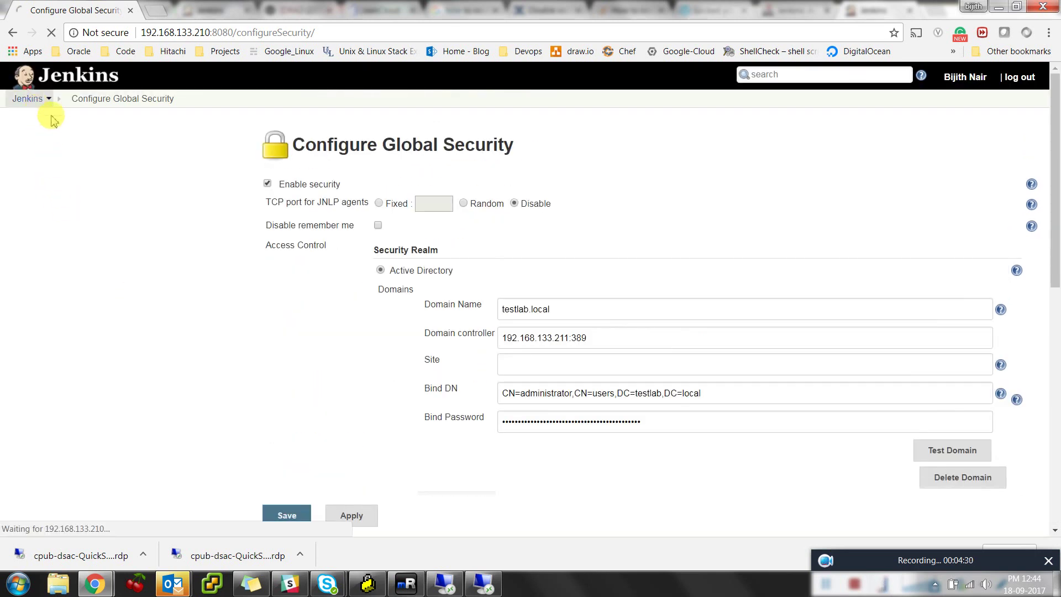
# Go to Manage and Assign Roles and open the Manage Roles page
pyautogui.click(65, 197)
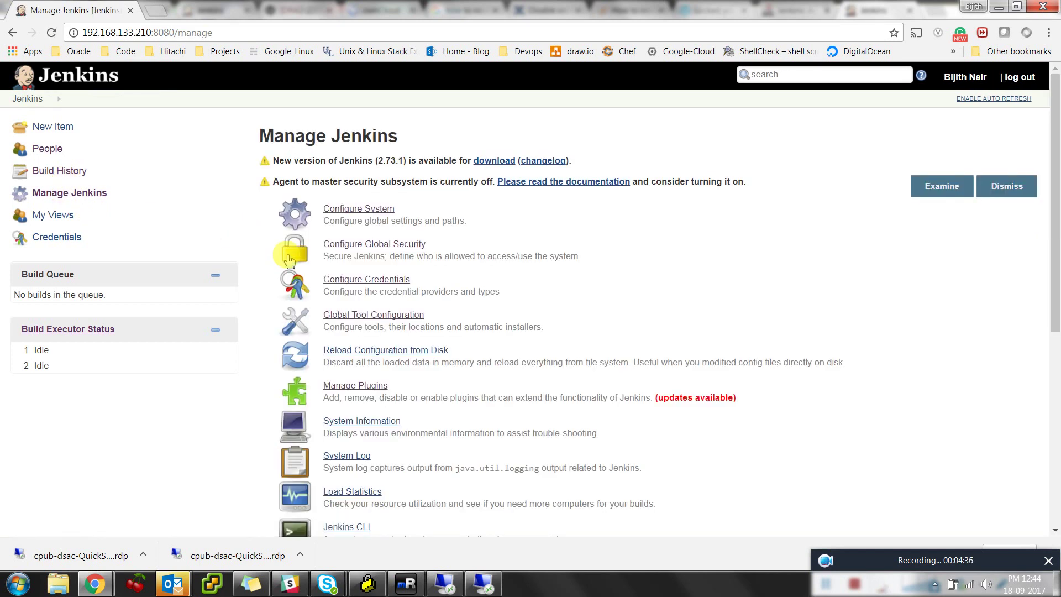
pyautogui.scroll(-5, 398, 298)
pyautogui.click(415, 358)
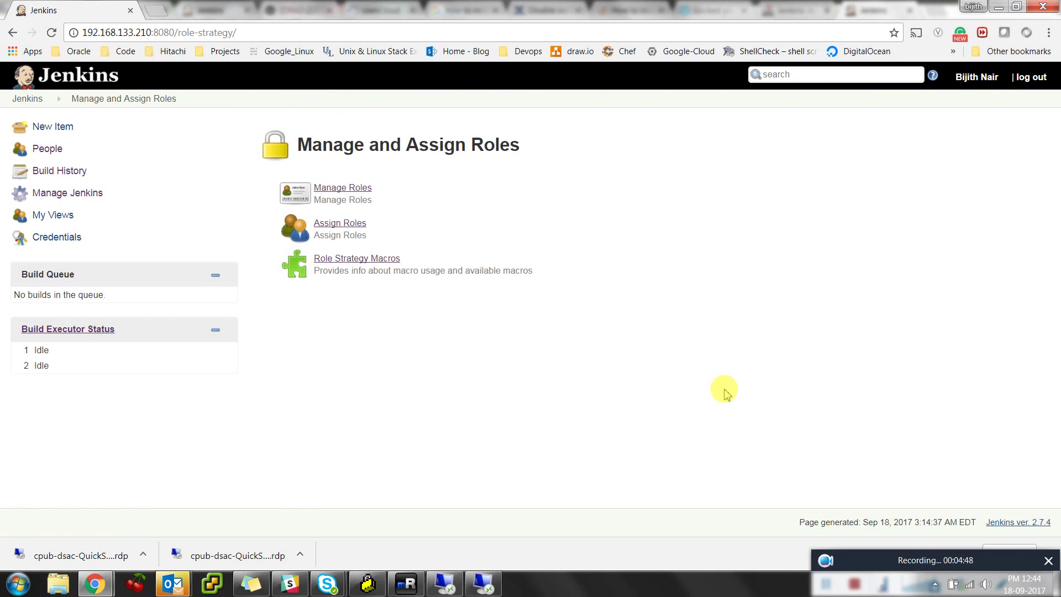
pyautogui.click(365, 189)
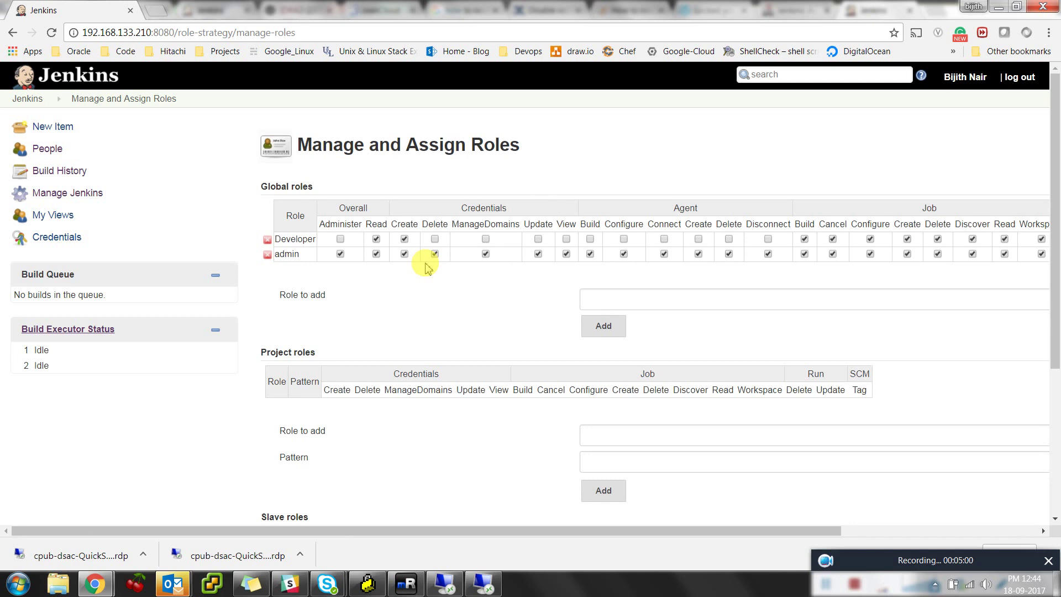
# Give Developer read, job, run and view rights and admin all permissions, then save
pyautogui.click(404, 238)
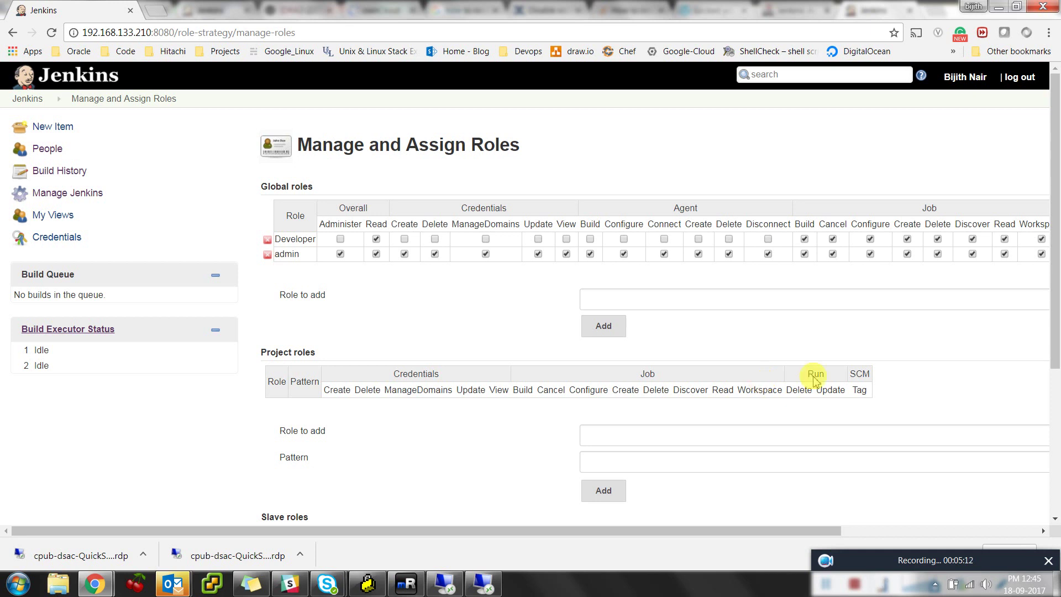
pyautogui.moveTo(805, 530); pyautogui.dragTo(1056, 533)
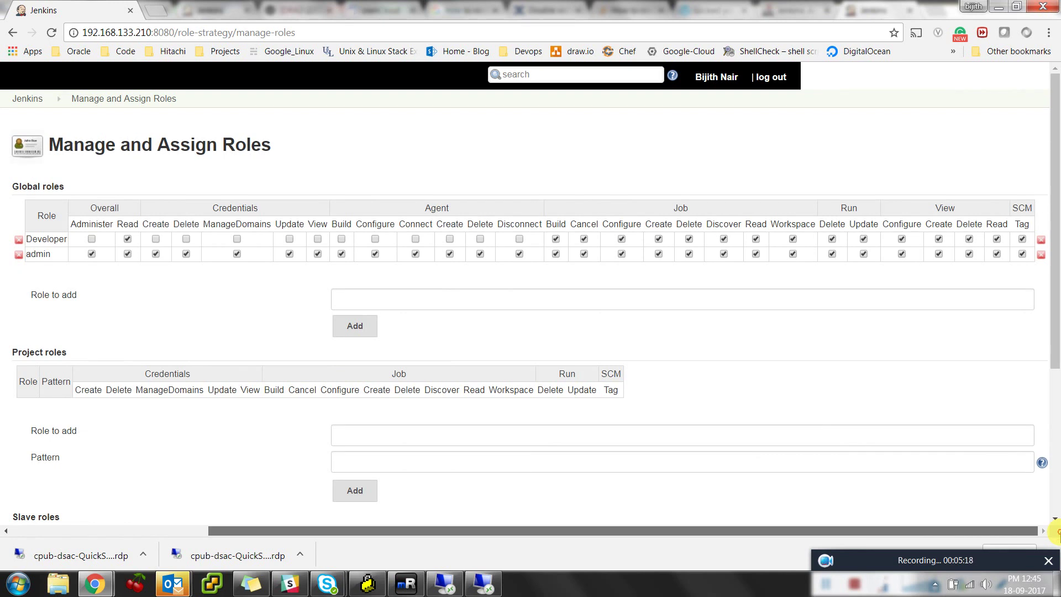
pyautogui.moveTo(1055, 532); pyautogui.dragTo(641, 530)
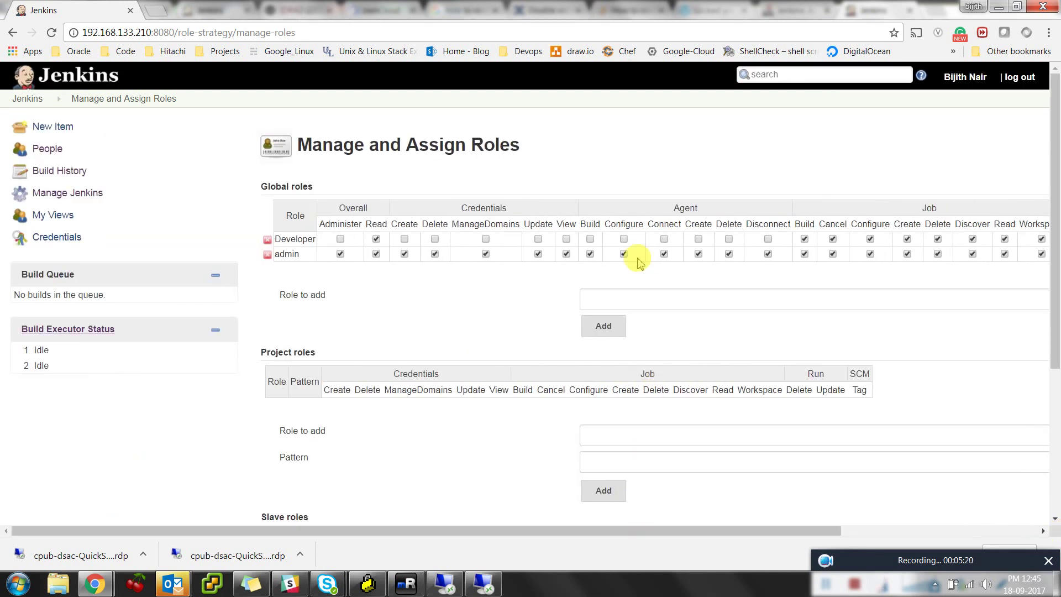
pyautogui.scroll(-4, 724, 406)
pyautogui.click(288, 481)
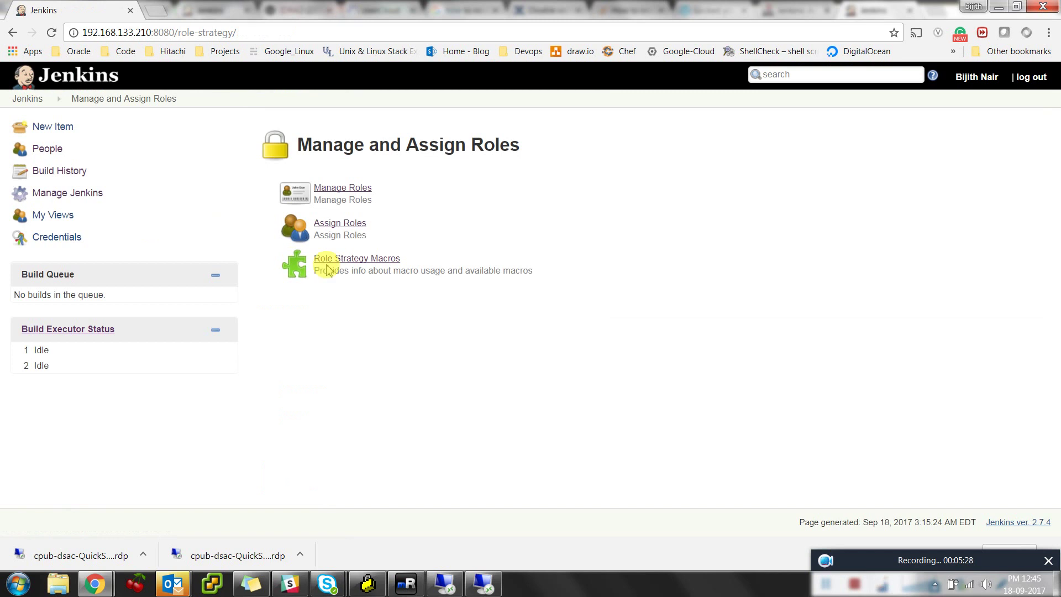
# In Assign Roles, add the group jenkins-admin with the admin global role
pyautogui.doubleClick(360, 236)
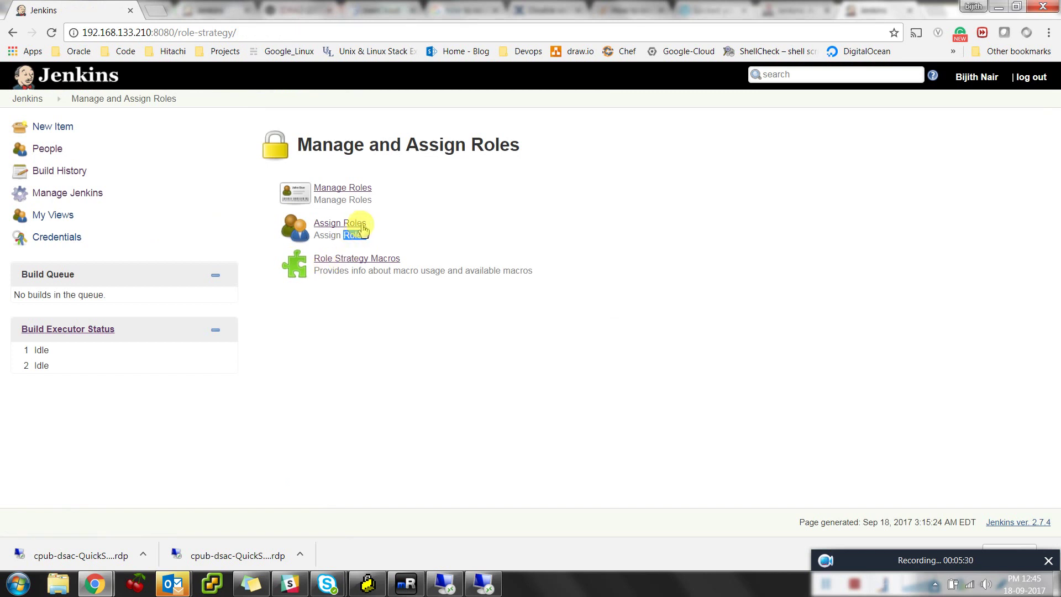
pyautogui.click(355, 224)
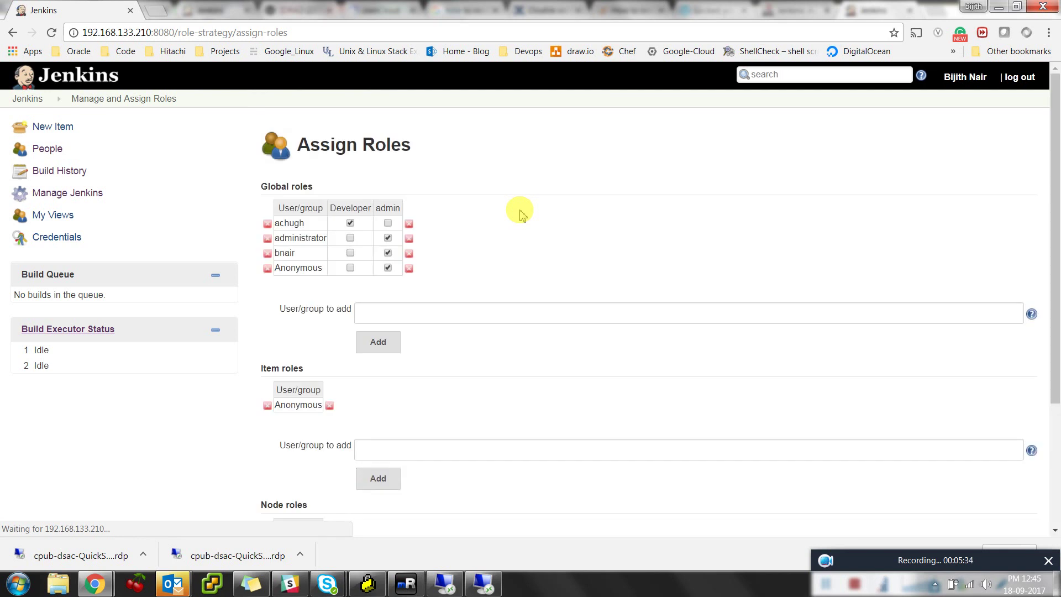
pyautogui.click(439, 322)
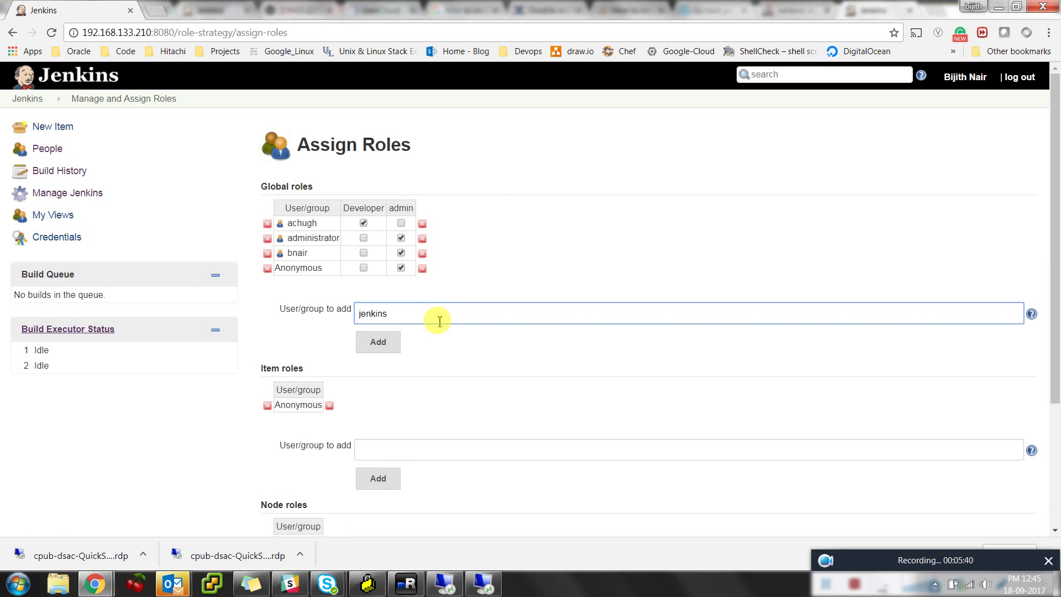
pyautogui.click(378, 342)
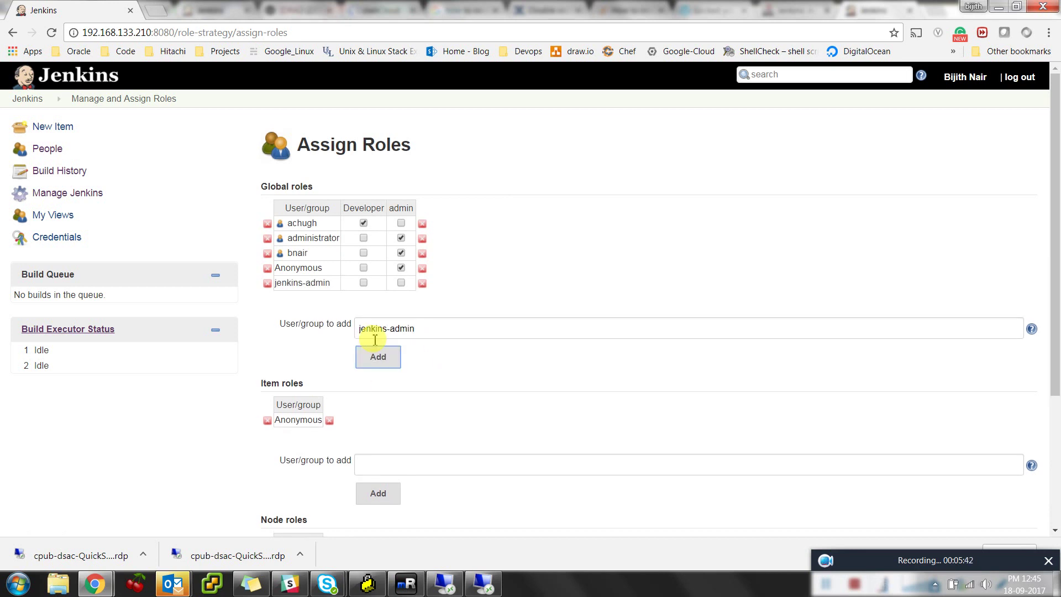
pyautogui.click(401, 283)
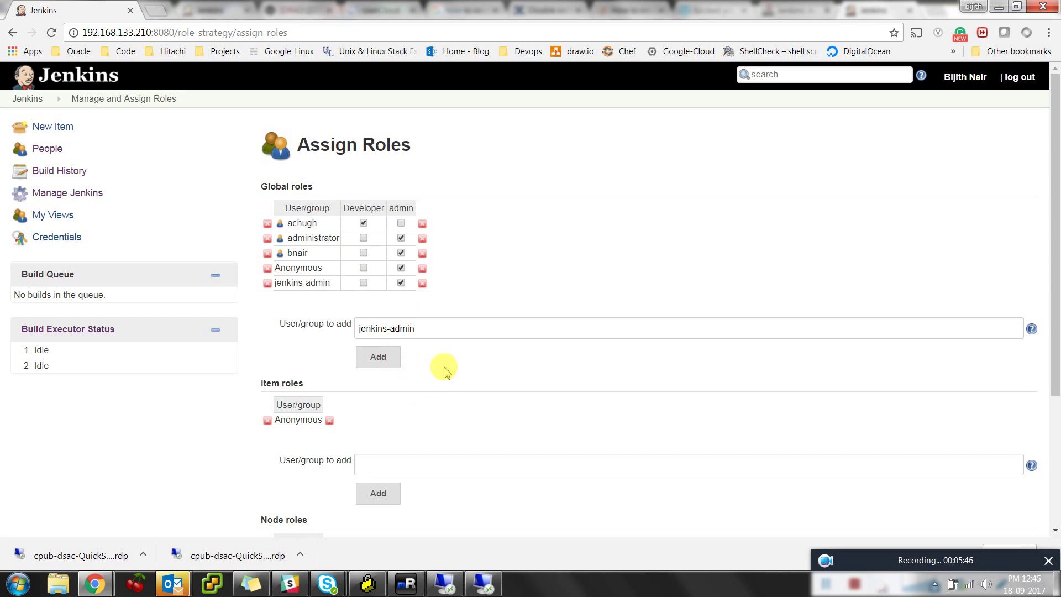
pyautogui.scroll(-4, 440, 376)
pyautogui.scroll(4, 405, 462)
# Add jenkins-developer with the Developer role, then apply and save the assignments
pyautogui.click(427, 329)
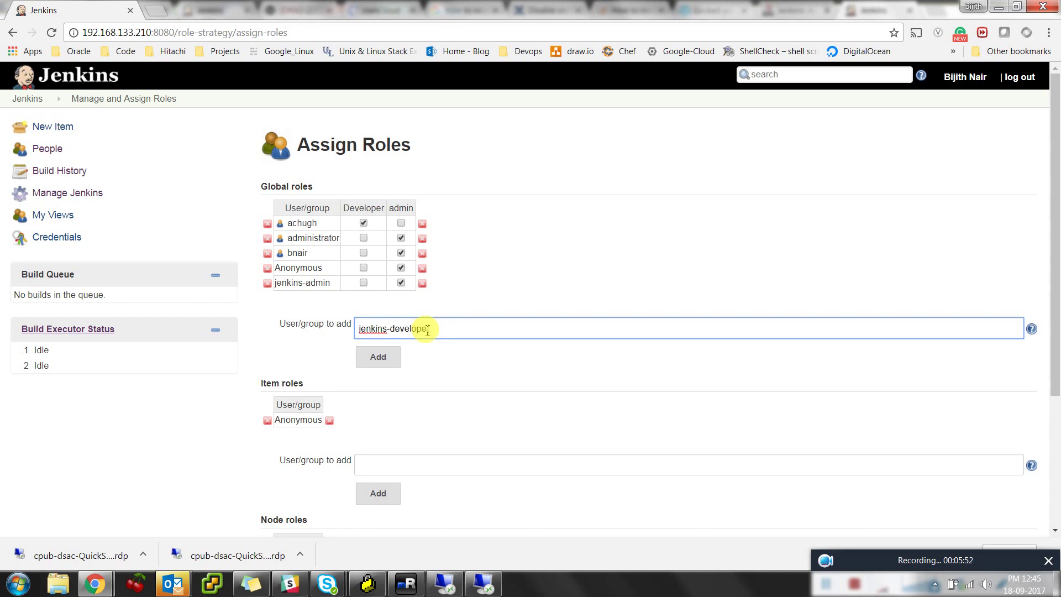
pyautogui.click(384, 358)
pyautogui.click(369, 298)
pyautogui.scroll(-4, 504, 407)
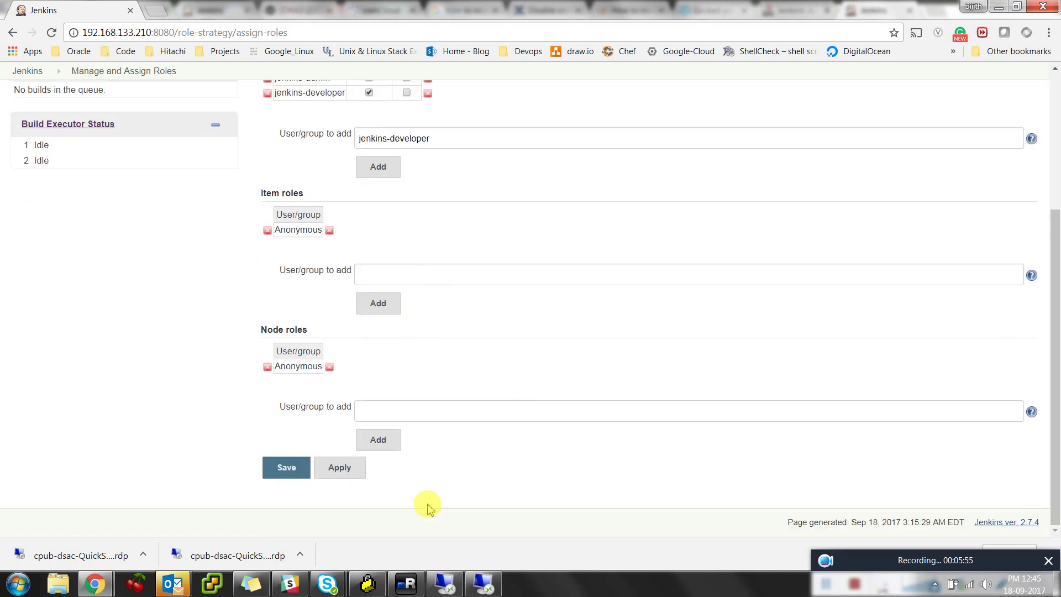
pyautogui.click(339, 468)
pyautogui.click(285, 467)
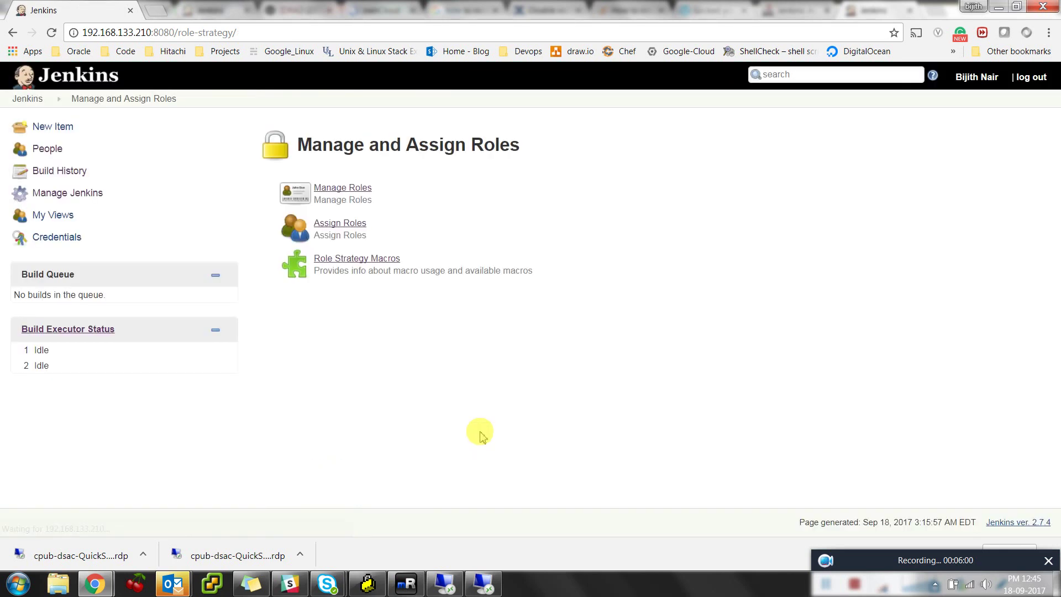
# Delete the individual user's row from the global role assignments, apply and save, then log out
pyautogui.click(358, 188)
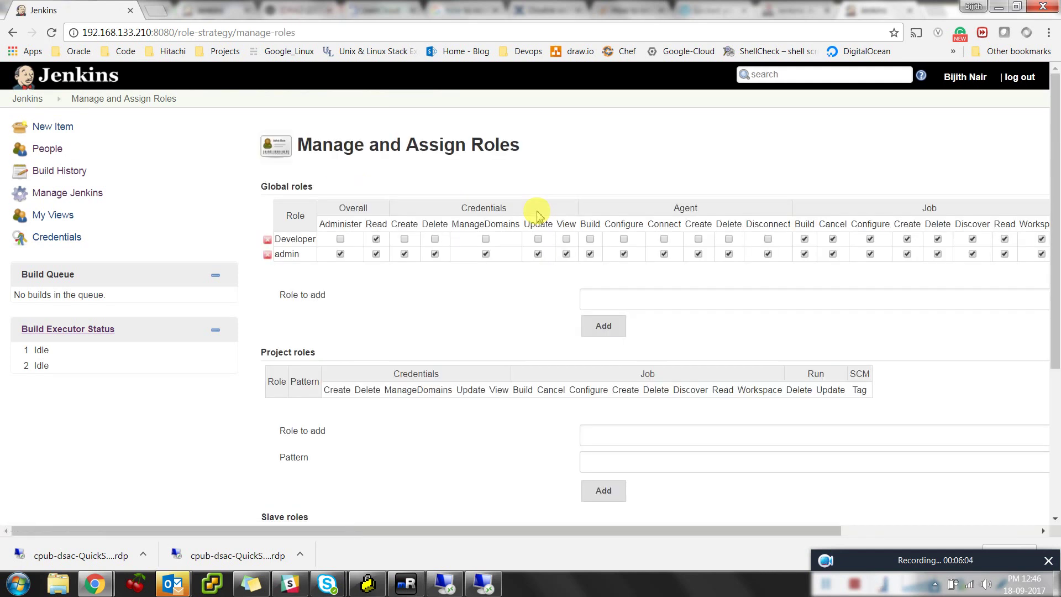
pyautogui.click(13, 35)
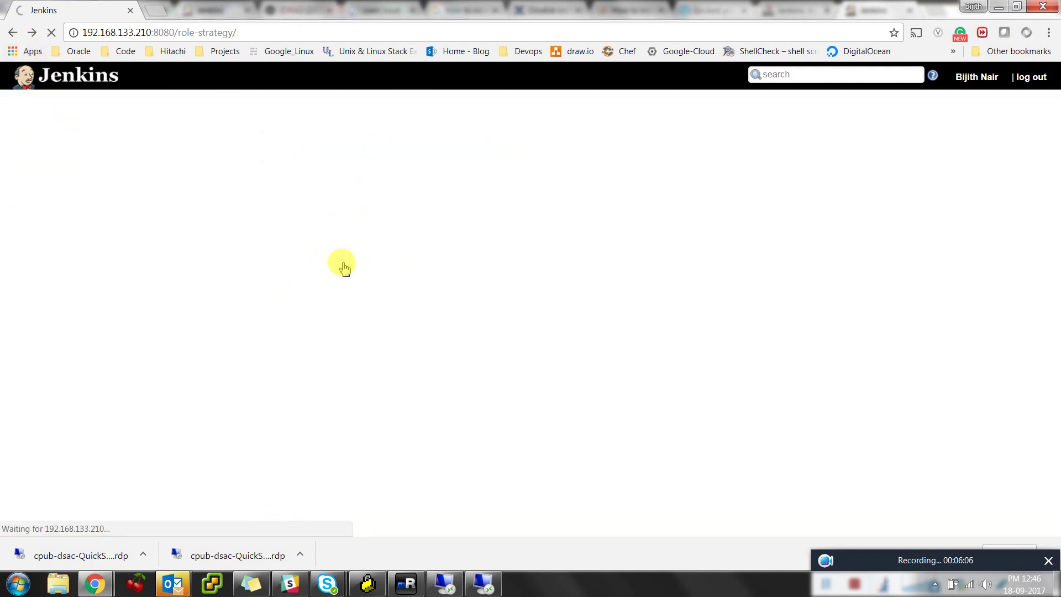
pyautogui.click(352, 227)
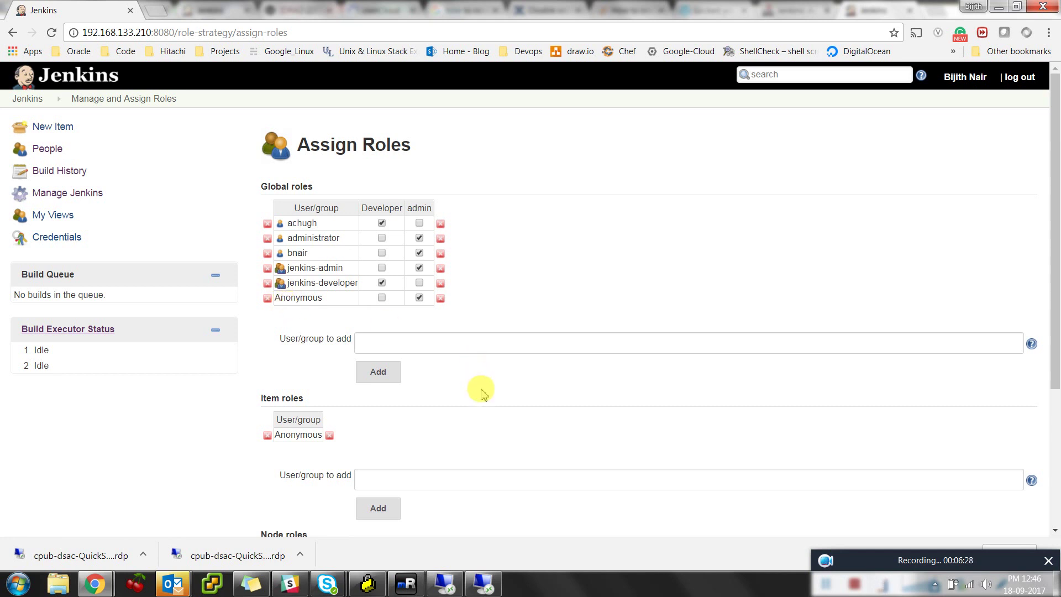
pyautogui.click(441, 254)
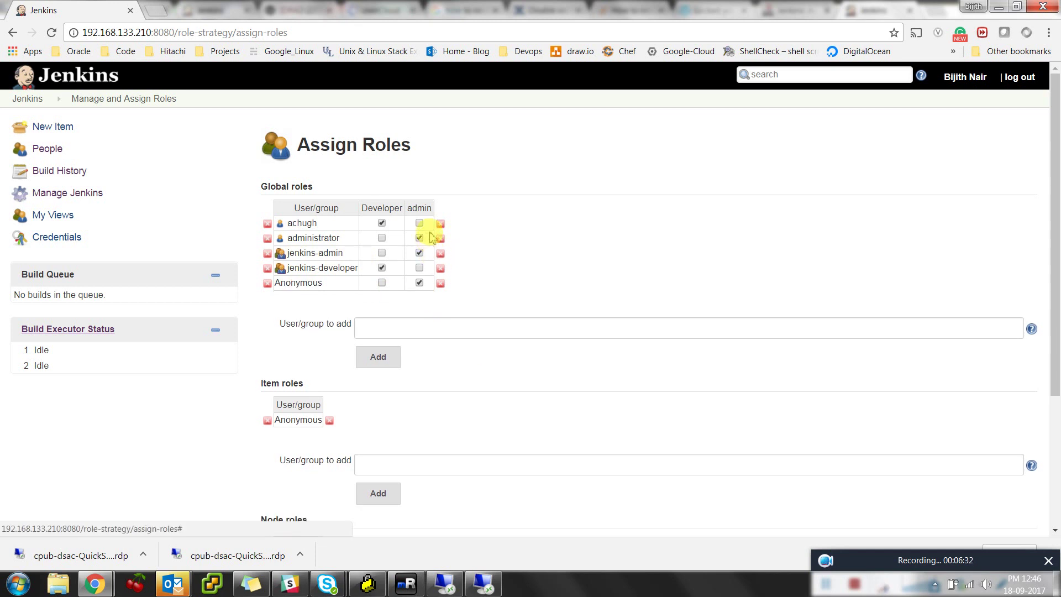
pyautogui.scroll(-3, 462, 428)
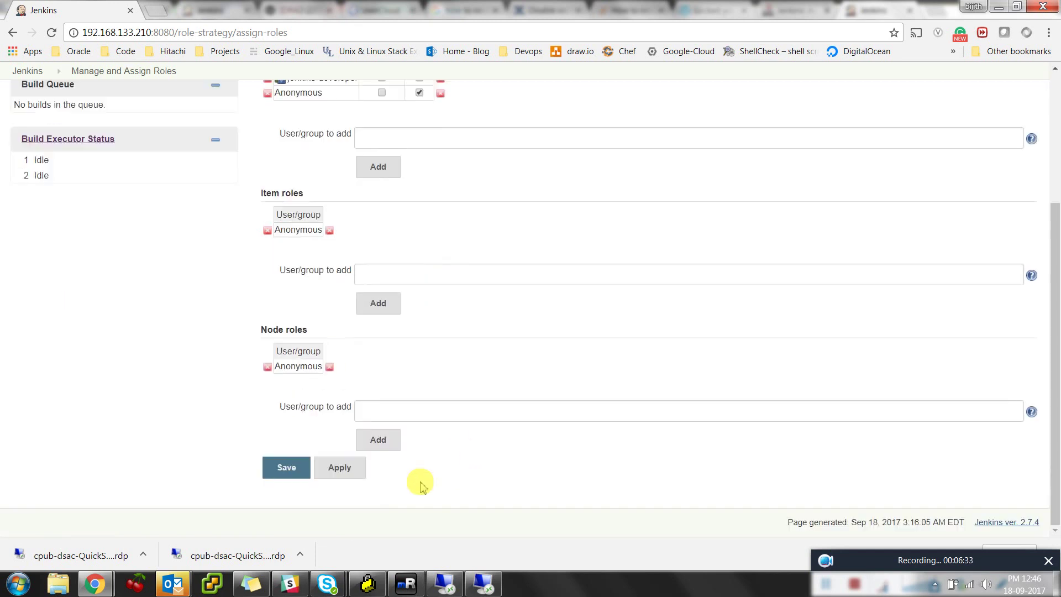
pyautogui.click(349, 478)
pyautogui.click(275, 478)
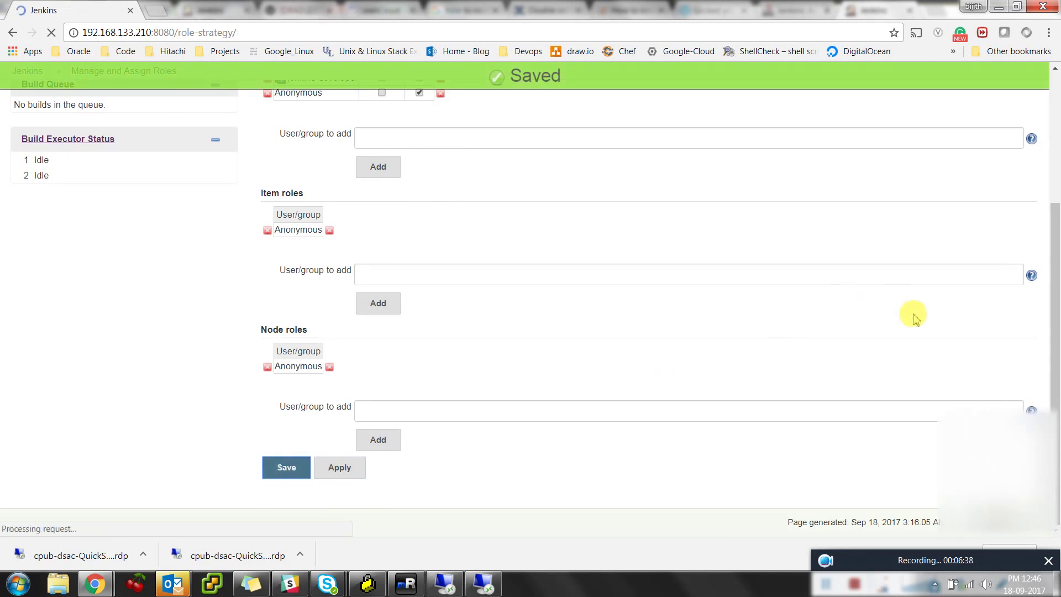
pyautogui.click(1044, 77)
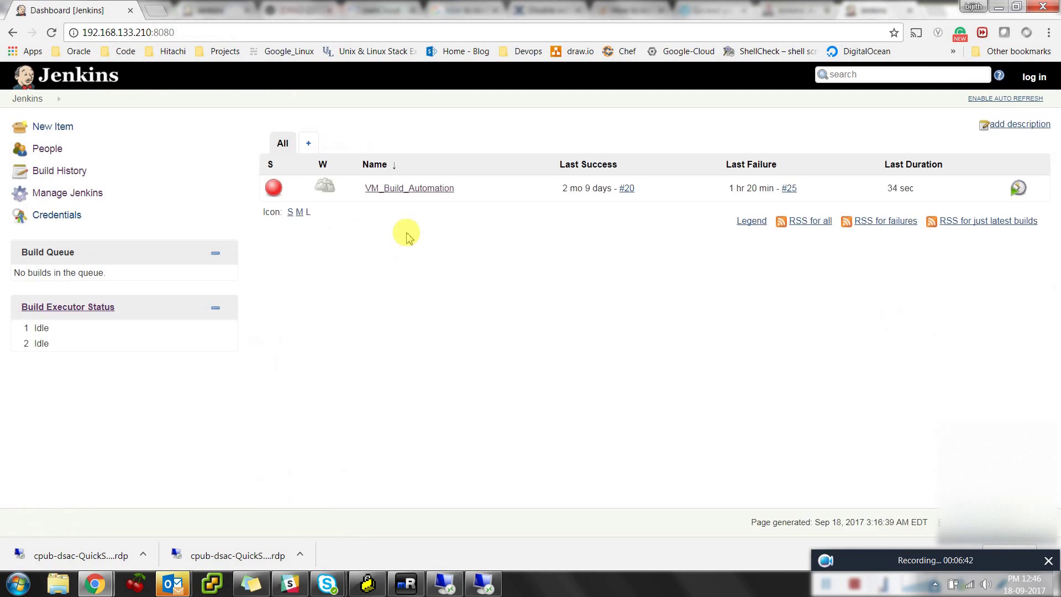
# Sign back in to Jenkins with the user account's username and password
pyautogui.click(1033, 77)
pyautogui.press('Tab')
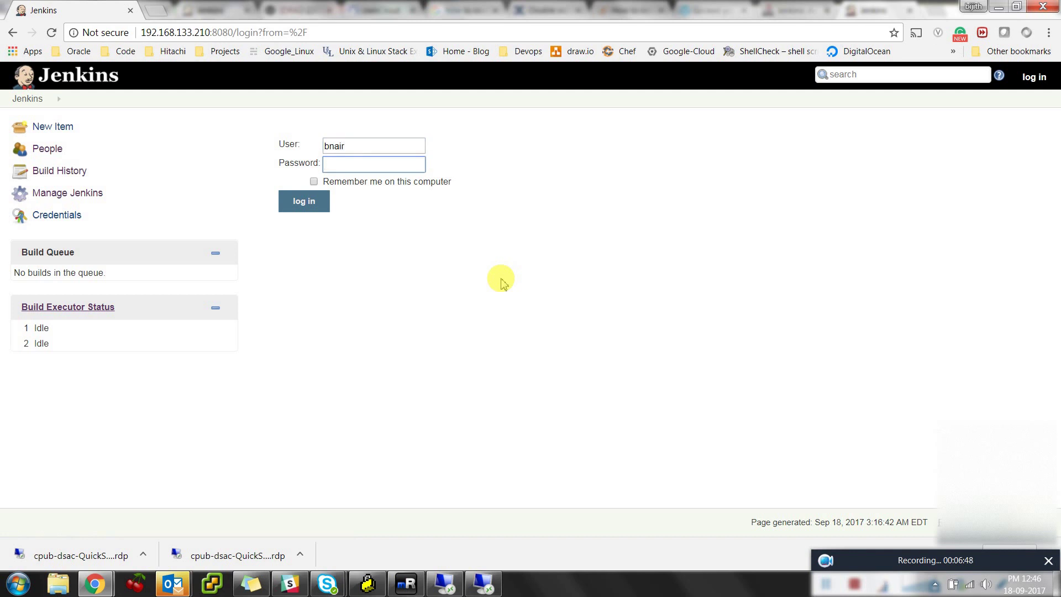
pyautogui.press('Return')
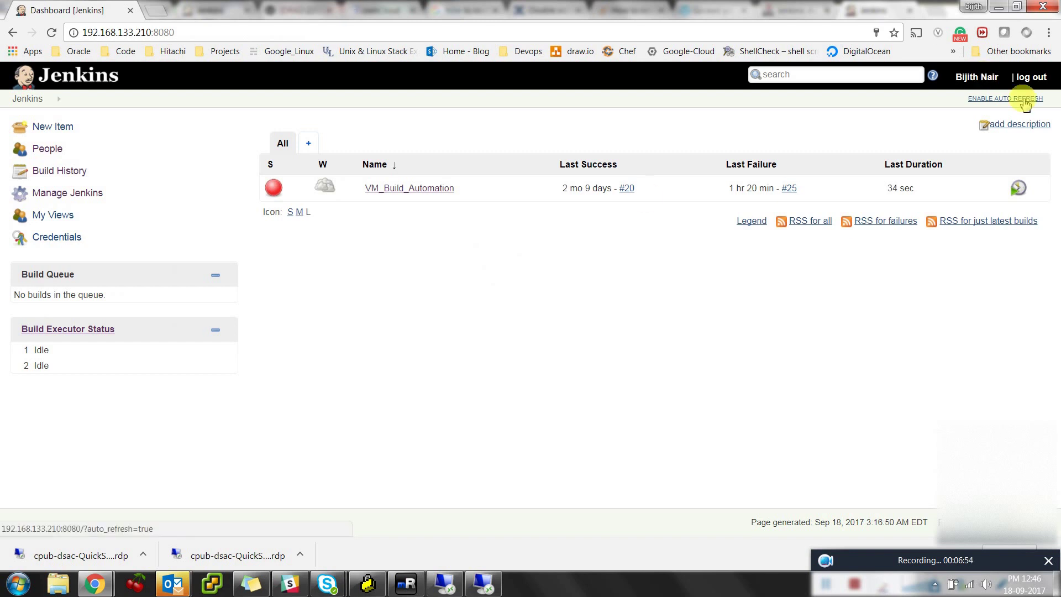
# Log out of Jenkins, reload the anonymous dashboard, and switch to the mRemoteNG terminal
pyautogui.click(1031, 77)
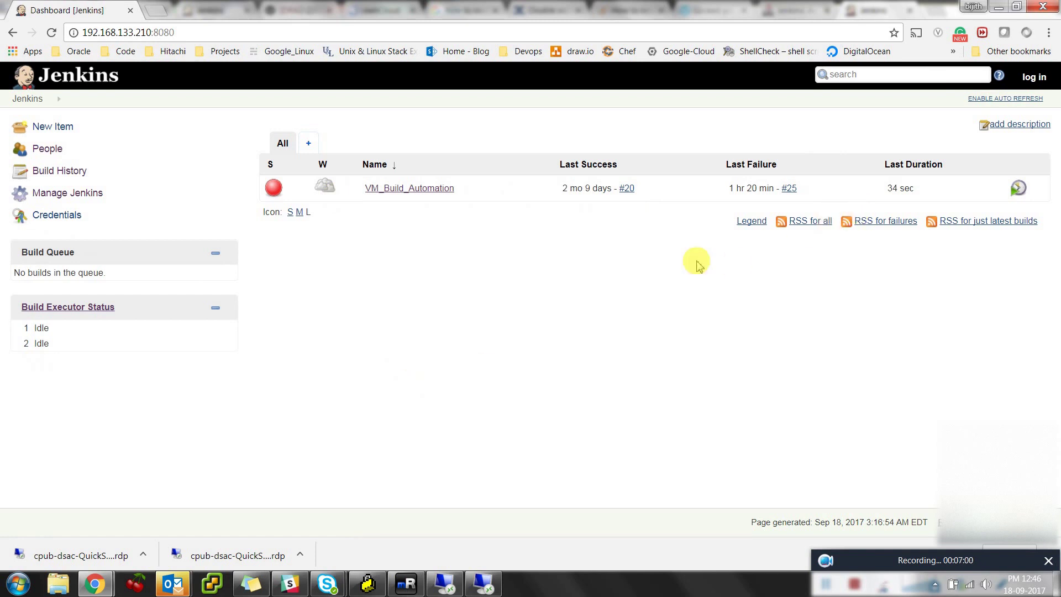
pyautogui.click(51, 32)
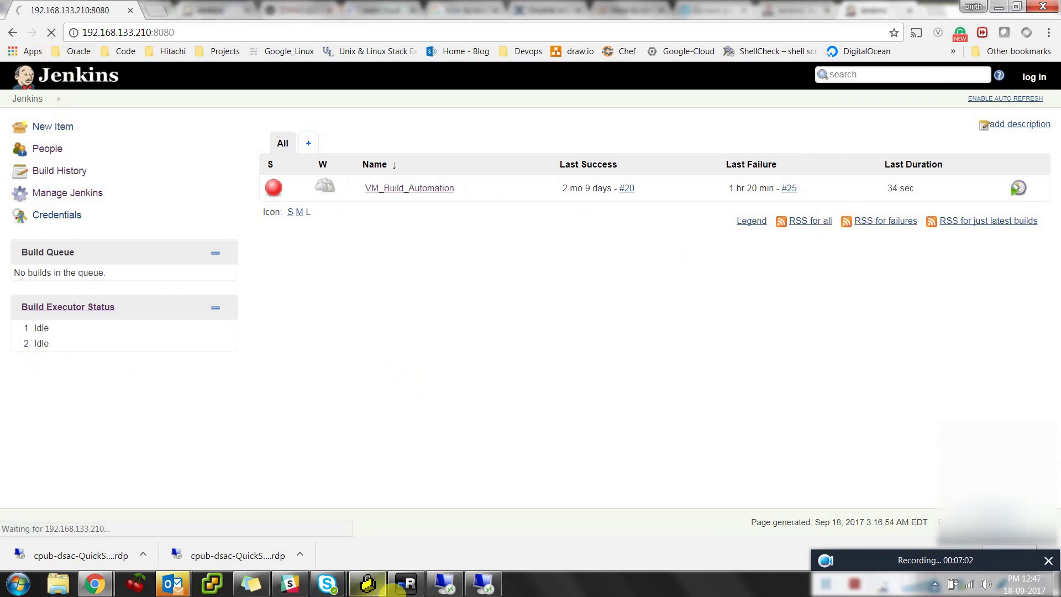
pyautogui.click(406, 583)
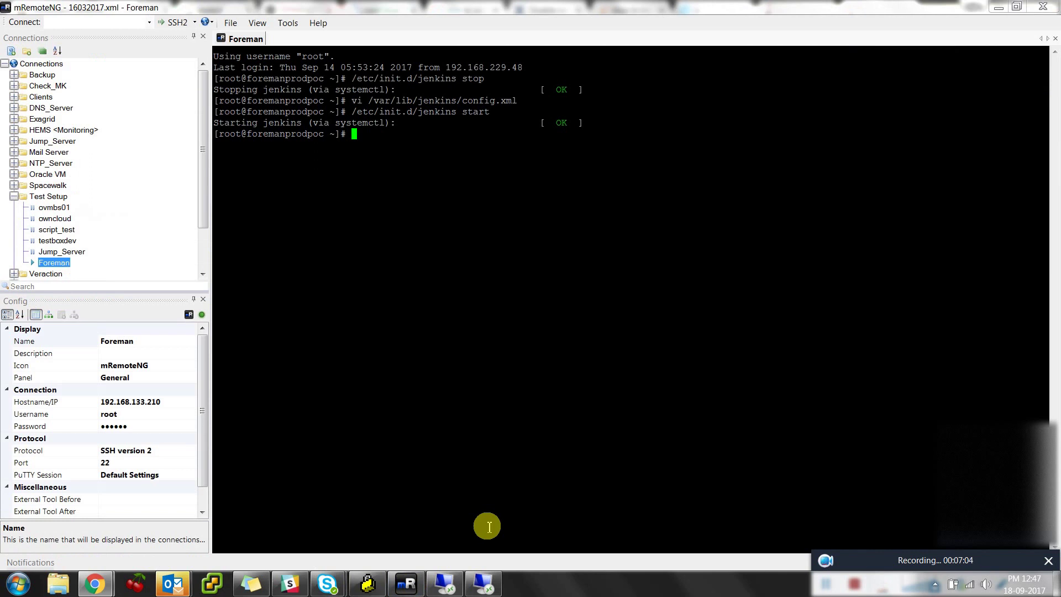
# Abort a half-typed command, open /var/lib/jenkins/config.xml in vi, then quit
pyautogui.write('/etc/init.d/.')
pyautogui.hotkey('ctrl', 'c')
pyautogui.hotkey('ctrl', 'c')
pyautogui.hotkey('ctrl', 'c')
pyautogui.hotkey('ctrl', 'c')
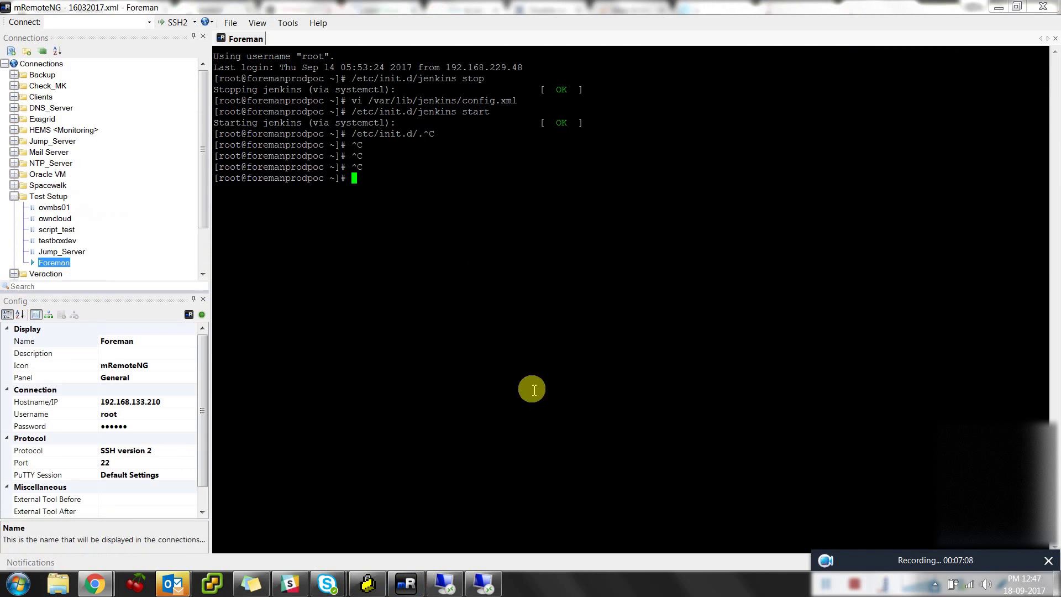
pyautogui.doubleClick(416, 100)
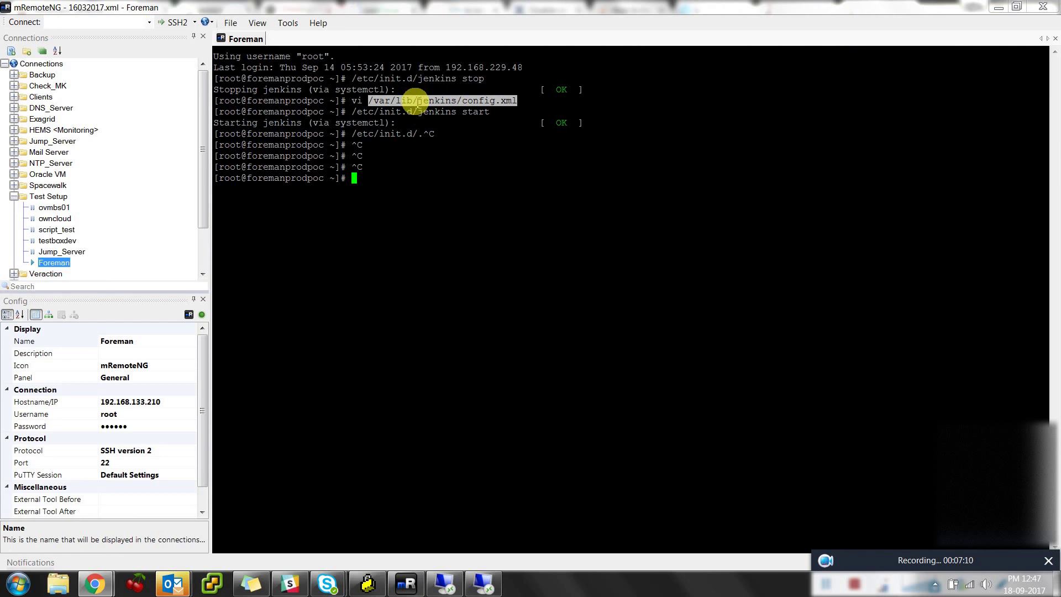
pyautogui.write('vi')
pyautogui.rightClick(531, 138)
pyautogui.press('Return')
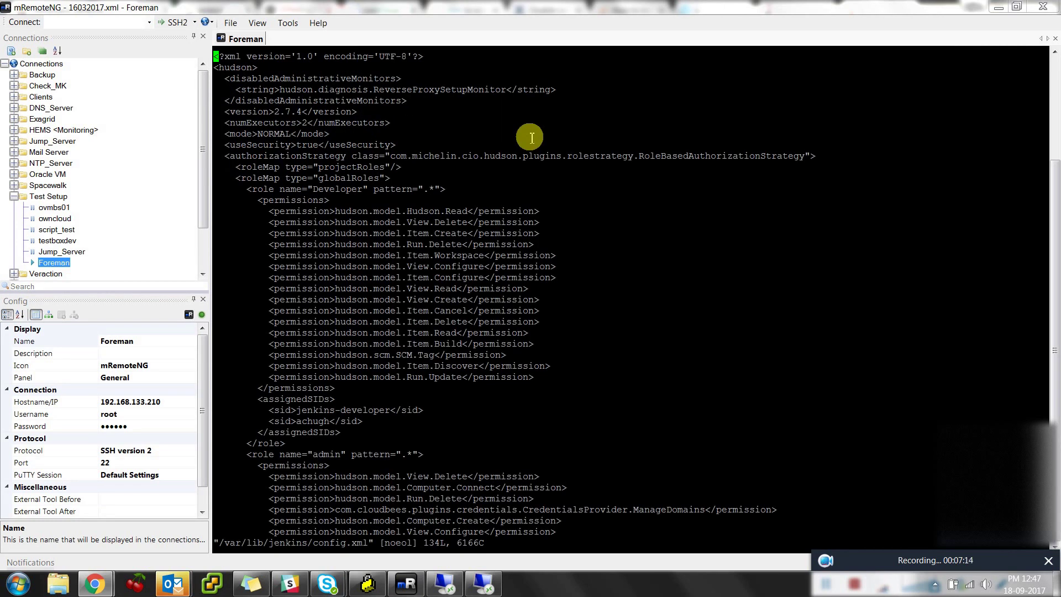
pyautogui.press('Down')
pyautogui.press('Down')
pyautogui.press('Down')
pyautogui.press('Down')
pyautogui.press('Down')
pyautogui.press('Down')
pyautogui.press('Down')
pyautogui.write(':q')
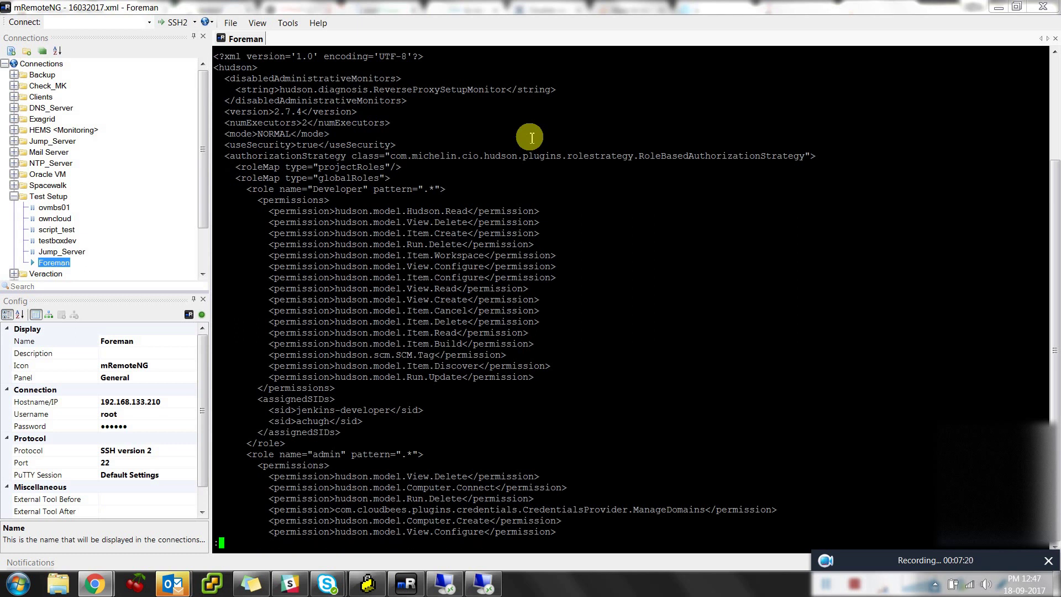
pyautogui.press('Return')
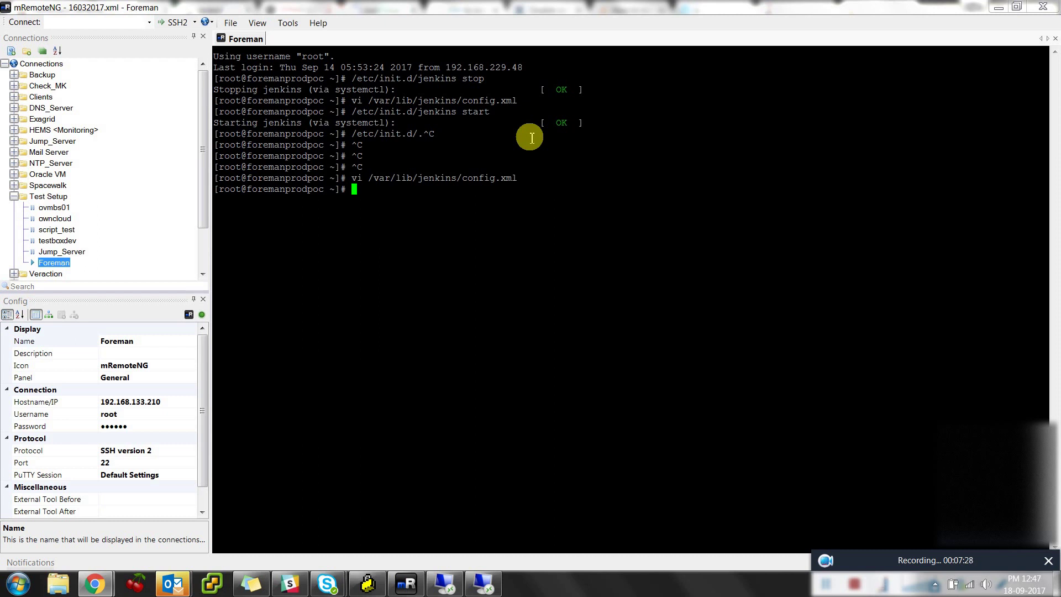
# Reopen config.xml in vi, inspect the useSecurity setting, and quit with :q without saving
pyautogui.doubleClick(500, 178)
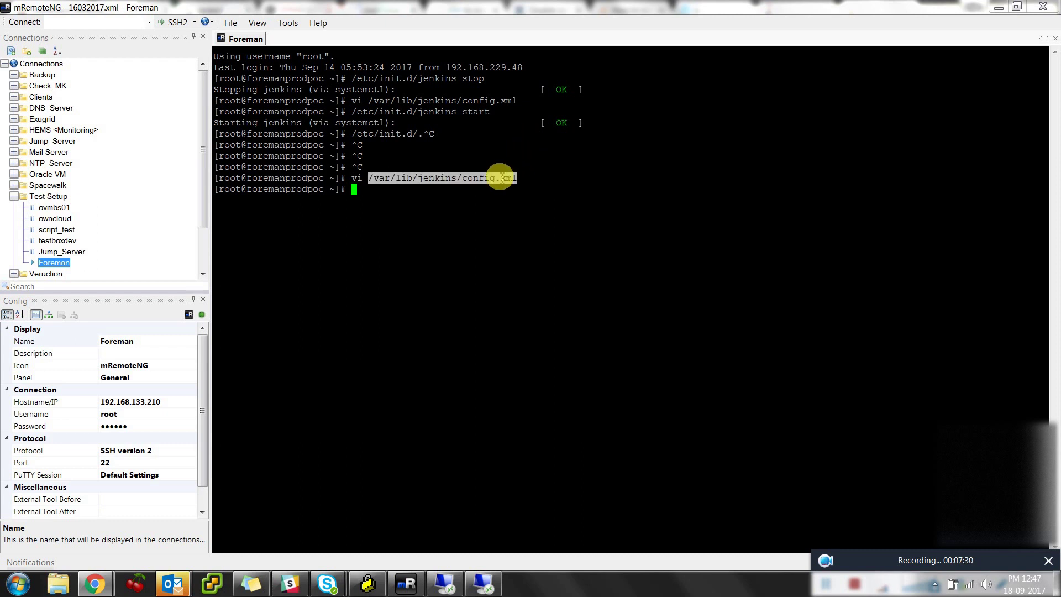
pyautogui.write('vi')
pyautogui.rightClick(500, 177)
pyautogui.press('Return')
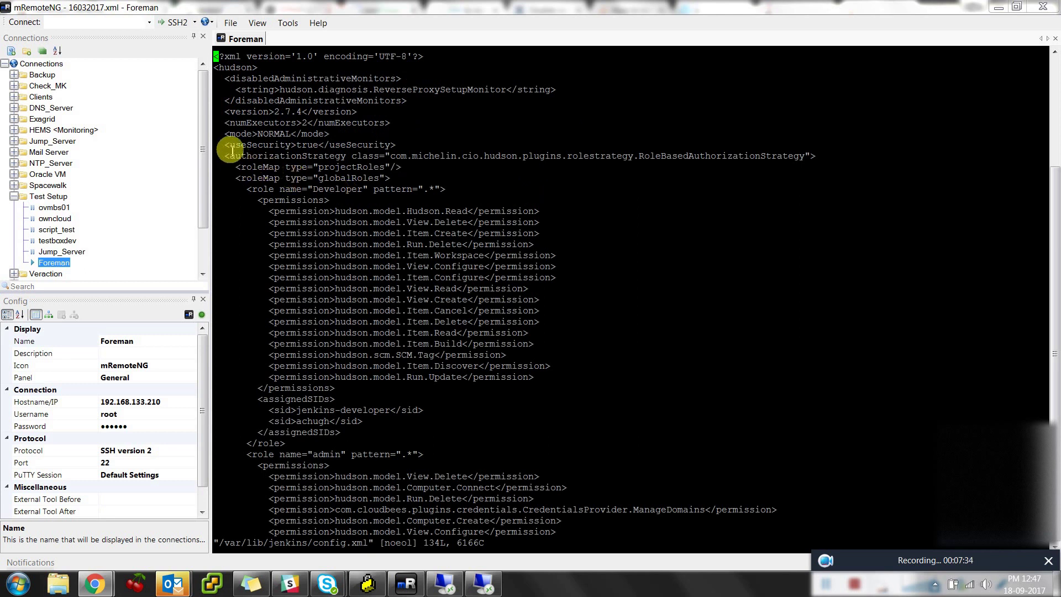
pyautogui.moveTo(229, 147); pyautogui.dragTo(398, 146)
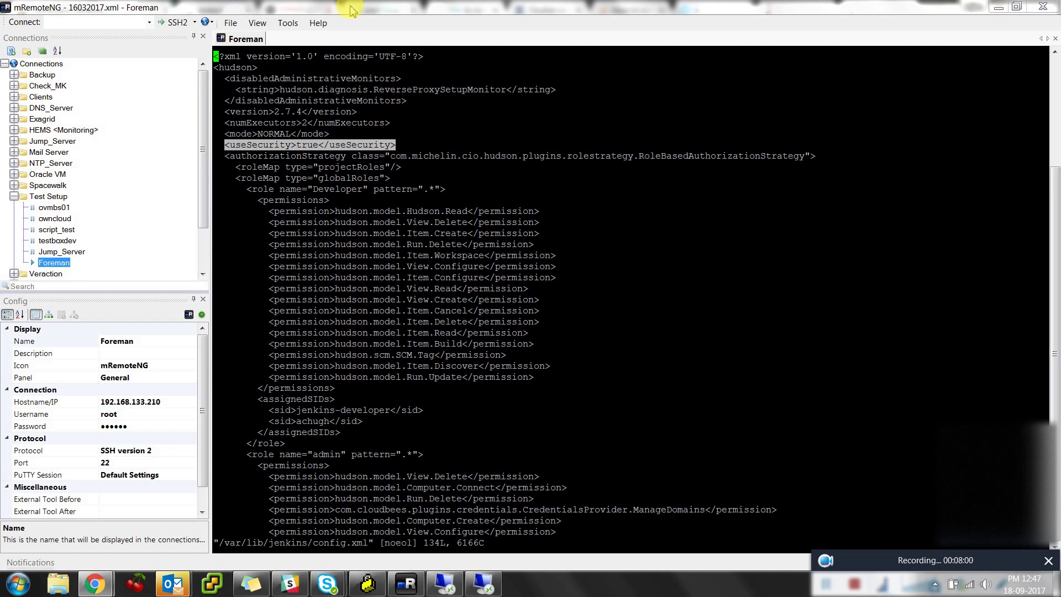
pyautogui.doubleClick(326, 144)
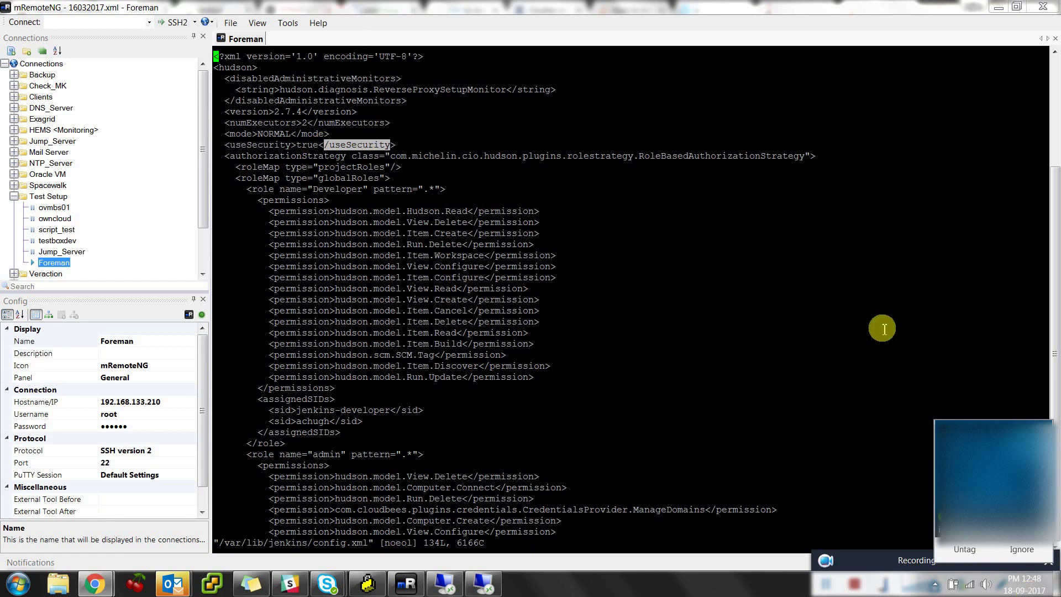
pyautogui.doubleClick(243, 145)
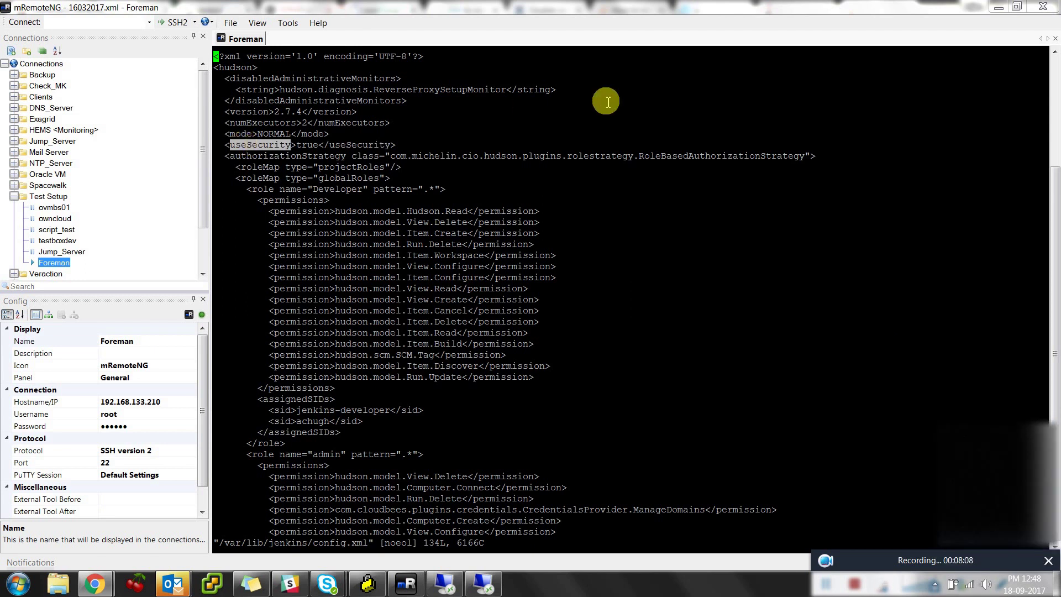
pyautogui.write(':q')
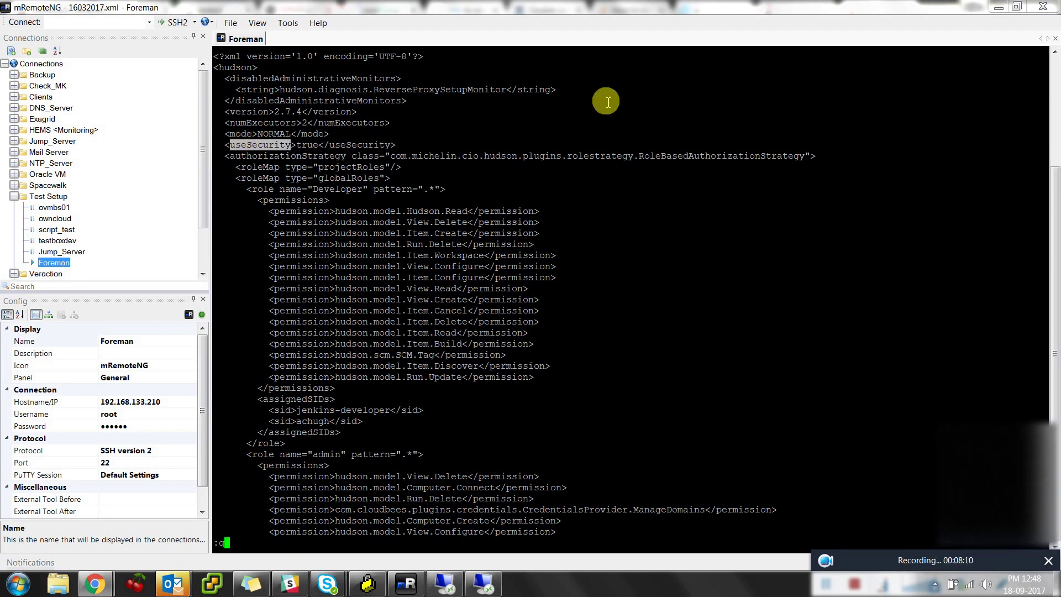
pyautogui.press('Return')
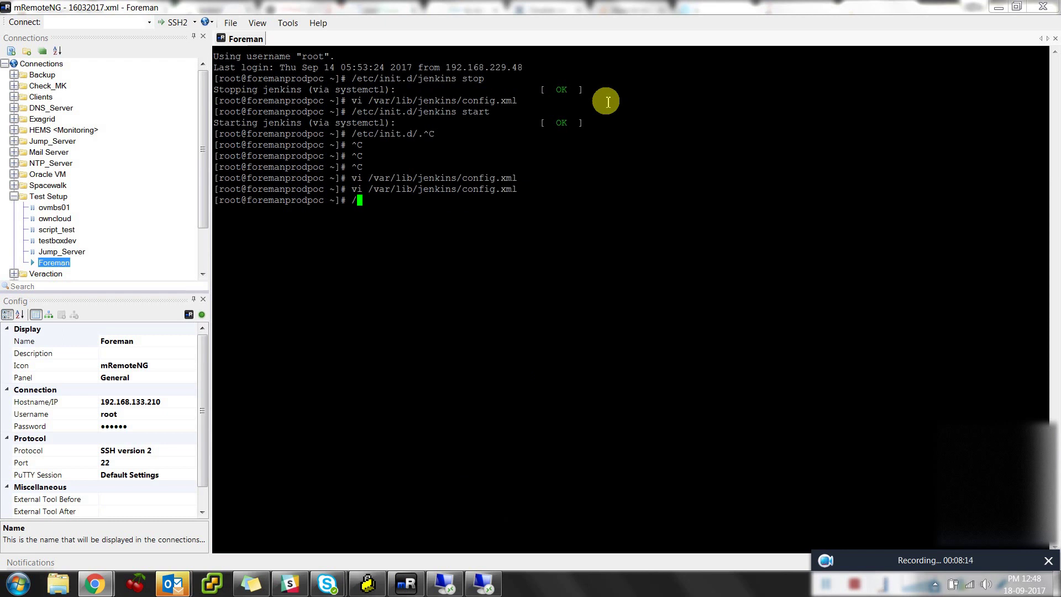
# Restart Jenkins with /etc/init.d/jenkins restart after a failed systemctl attempt
pyautogui.write('systemctl jenkins res')
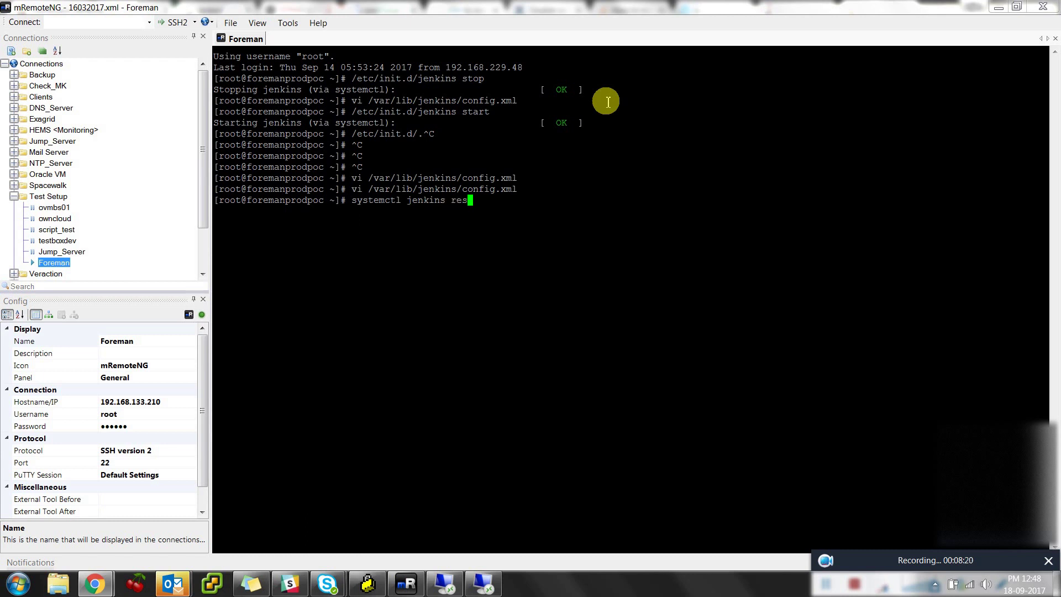
pyautogui.write('tart')
pyautogui.press('Return')
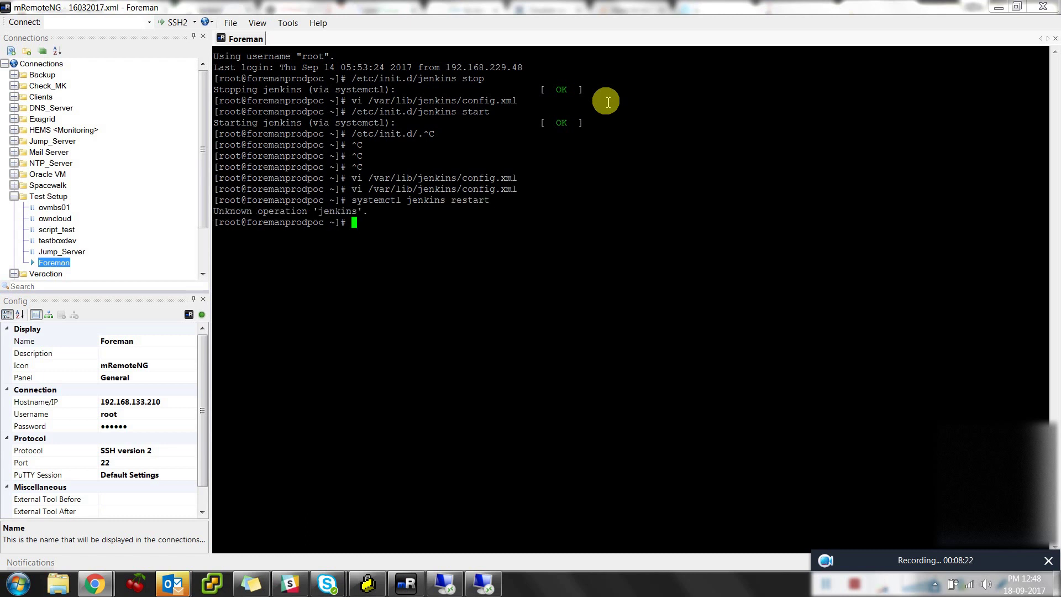
pyautogui.press('Up')
pyautogui.press('BackSpace')
pyautogui.press('BackSpace')
pyautogui.press('BackSpace')
pyautogui.press('BackSpace')
pyautogui.press('BackSpace')
pyautogui.press('BackSpace')
pyautogui.press('BackSpace')
pyautogui.hotkey('ctrl', 'c')
pyautogui.hotkey('ctrl', 'c')
pyautogui.write('/etcini')
pyautogui.press('BackSpace')
pyautogui.press('BackSpace')
pyautogui.press('BackSpace')
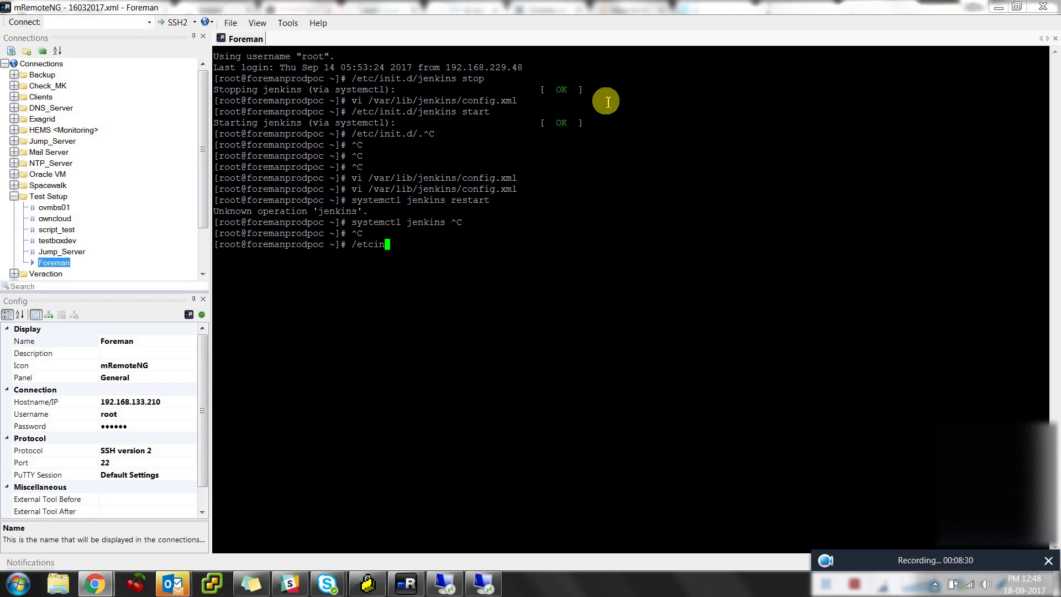
pyautogui.write('/init.d/jenkins restart')
pyautogui.press('Return')
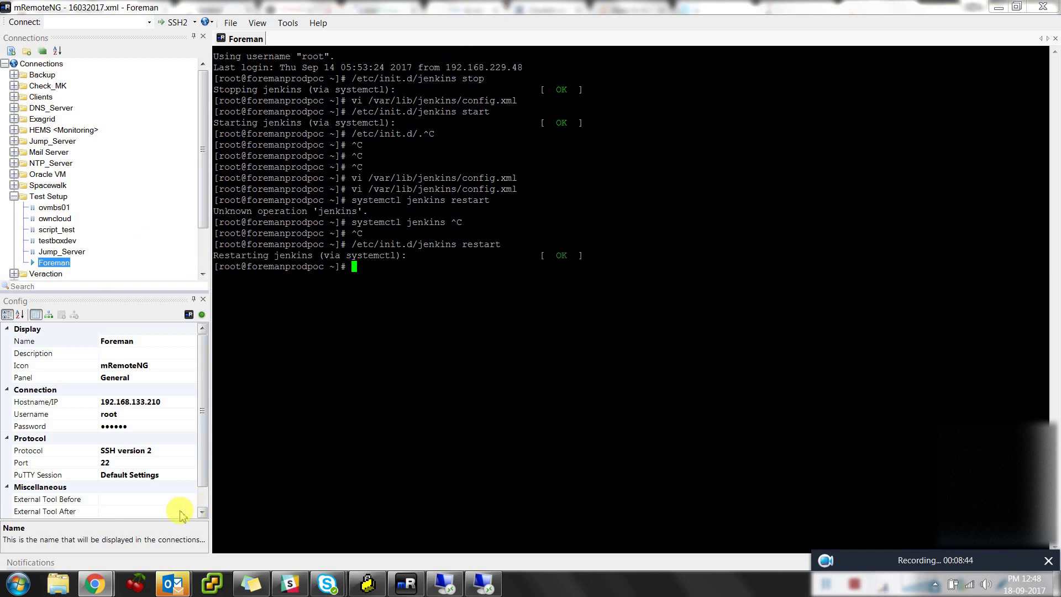
# Bring the Jenkins browser window forward and reach its login page
pyautogui.moveTo(96, 585)
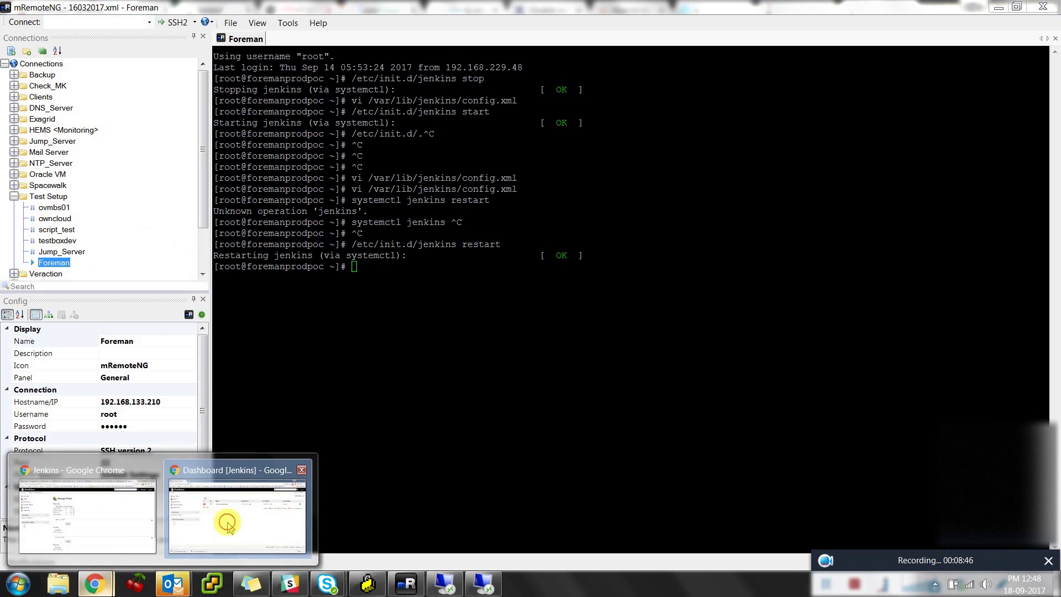
pyautogui.click(228, 522)
pyautogui.click(1034, 76)
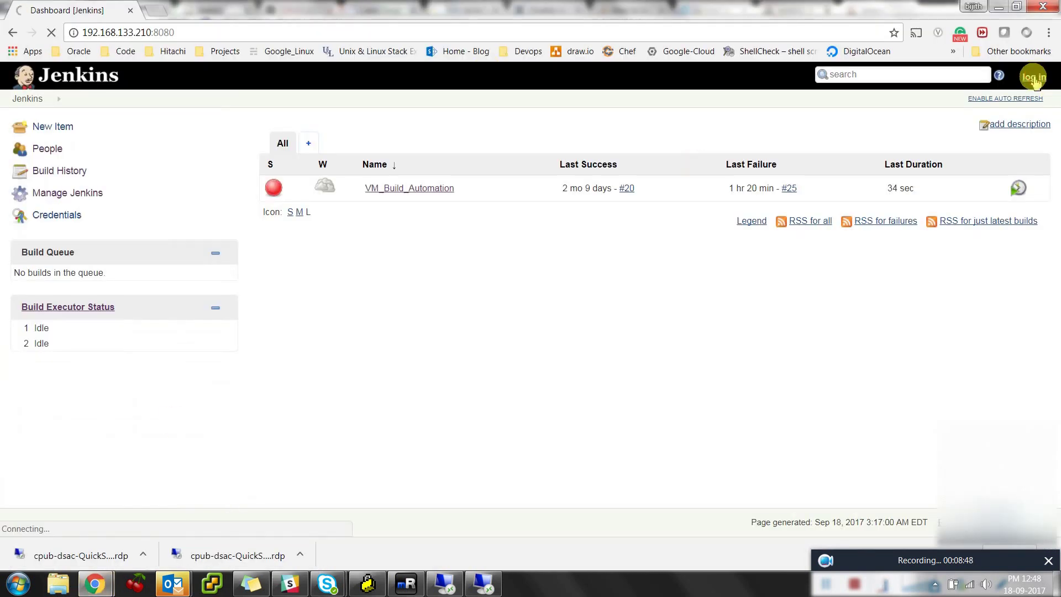
pyautogui.click(505, 28)
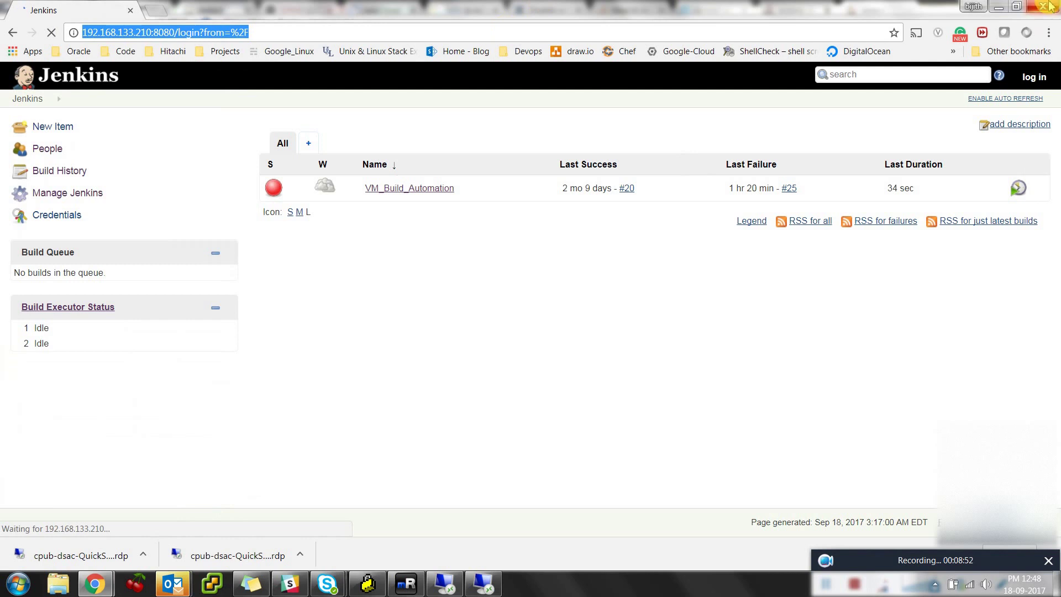
pyautogui.hotkey('alt', 'Tab')
pyautogui.click(96, 584)
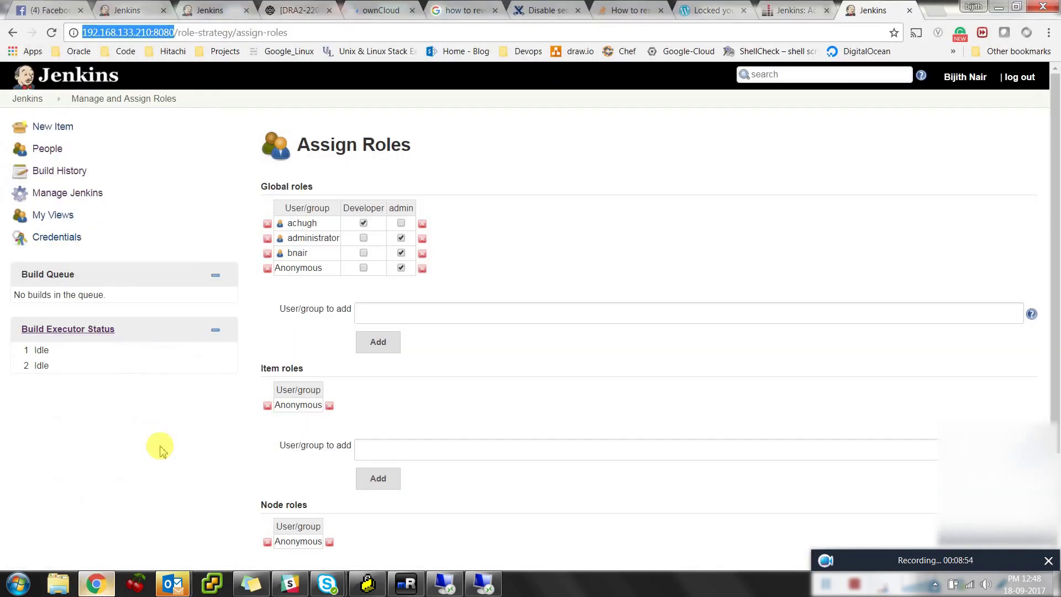
pyautogui.hotkey('alt', 'Tab')
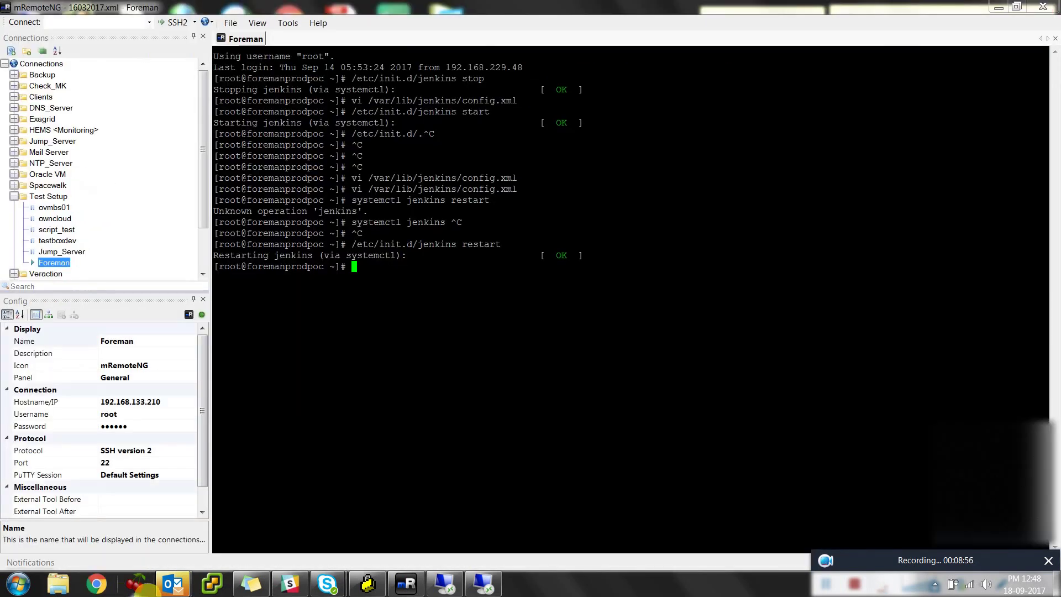
pyautogui.hotkey('alt', 'Tab')
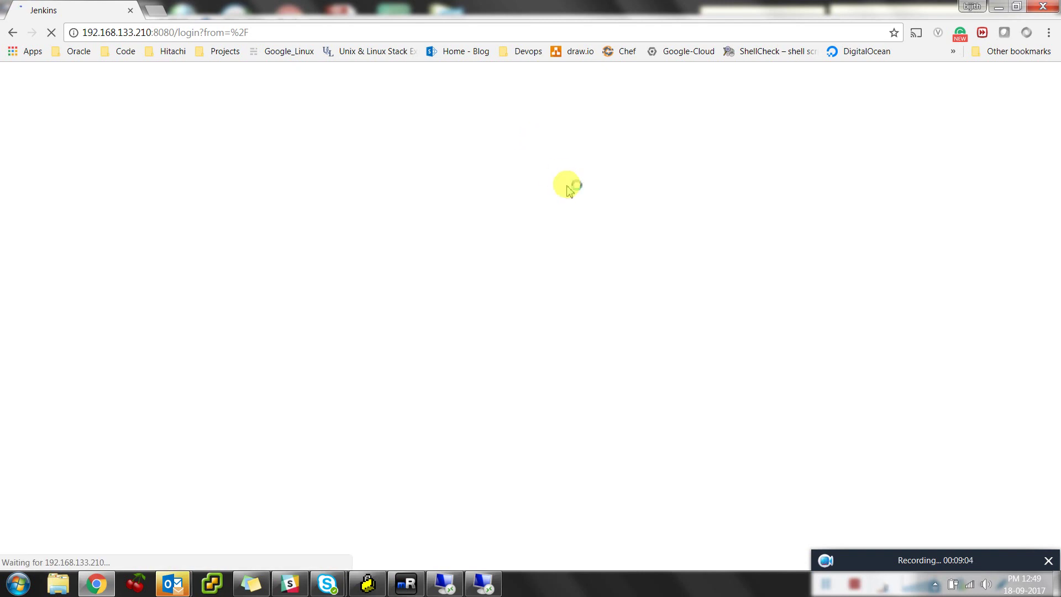
# Sign in with the directory user's account name and password after a wrong first attempt
pyautogui.write('admin')
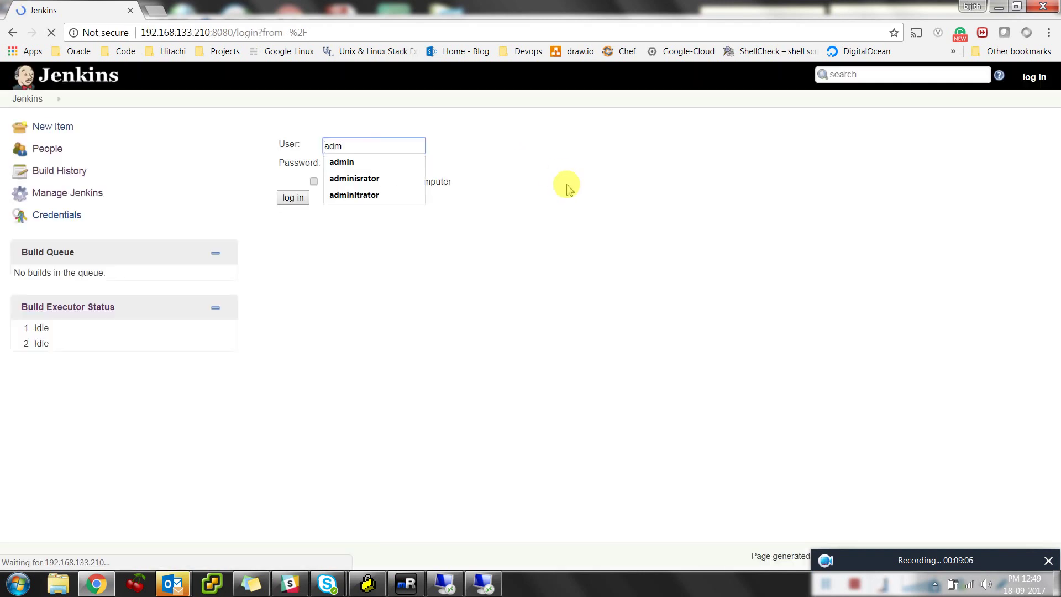
pyautogui.press('Tab')
pyautogui.write('admin1')
pyautogui.press('BackSpace')
pyautogui.press('BackSpace')
pyautogui.press('BackSpace')
pyautogui.press('BackSpace')
pyautogui.press('BackSpace')
pyautogui.hotkey('shift', 'Tab')
pyautogui.press('Tab')
pyautogui.write('••••••••••')
pyautogui.press('Return')
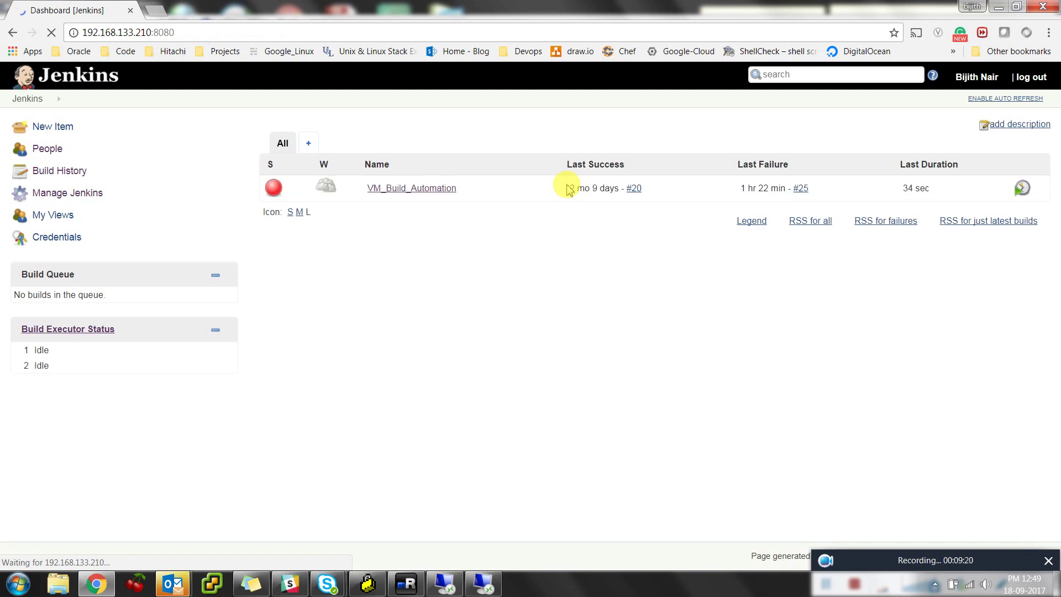
# Review Assign Roles showing jenkins-admin as admin and jenkins-developer as Developer
pyautogui.click(81, 199)
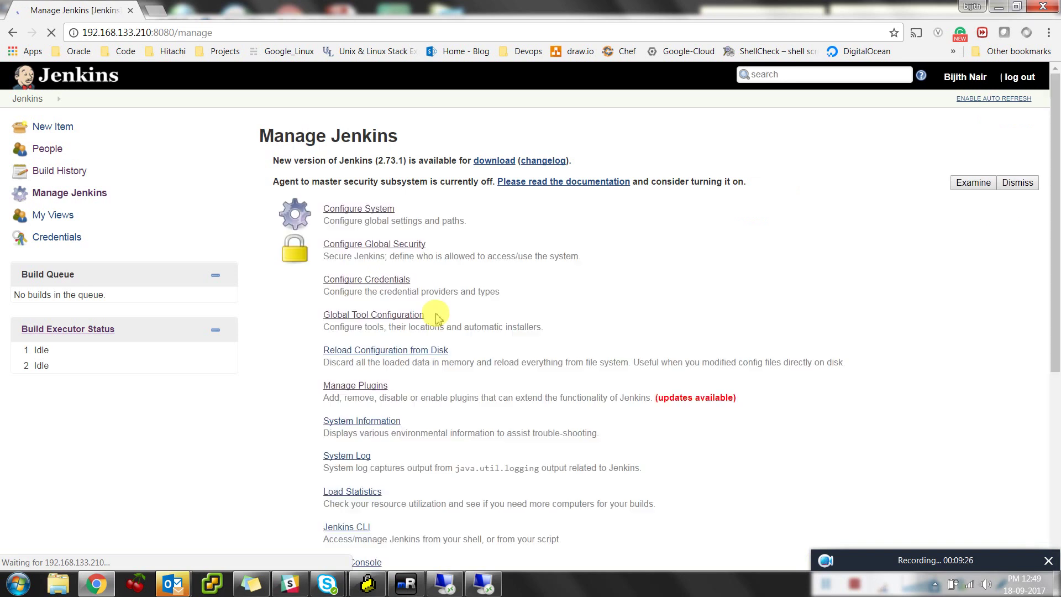
pyautogui.scroll(-3, 496, 374)
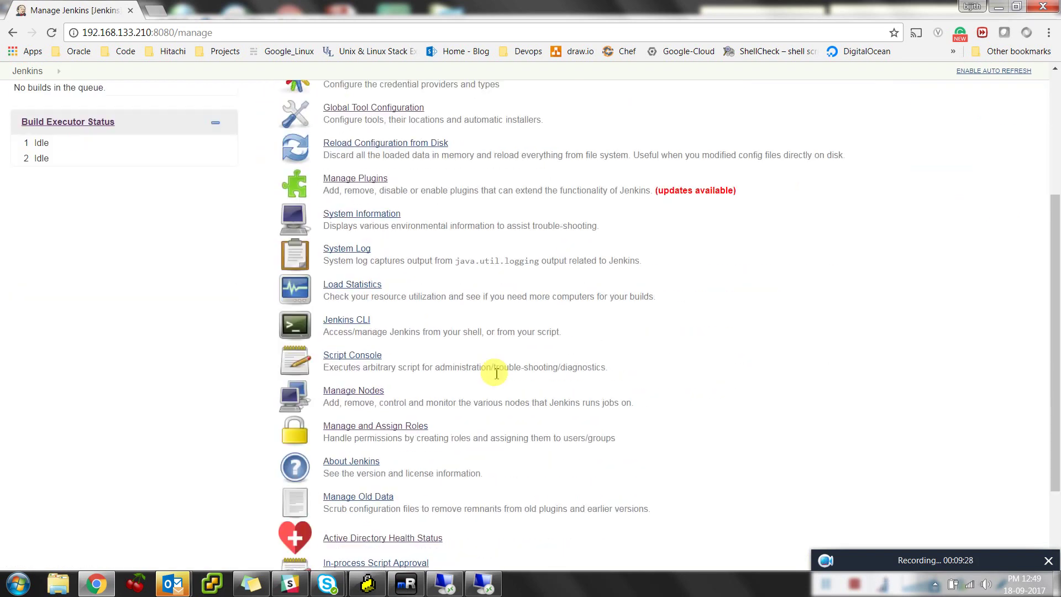
pyautogui.click(374, 426)
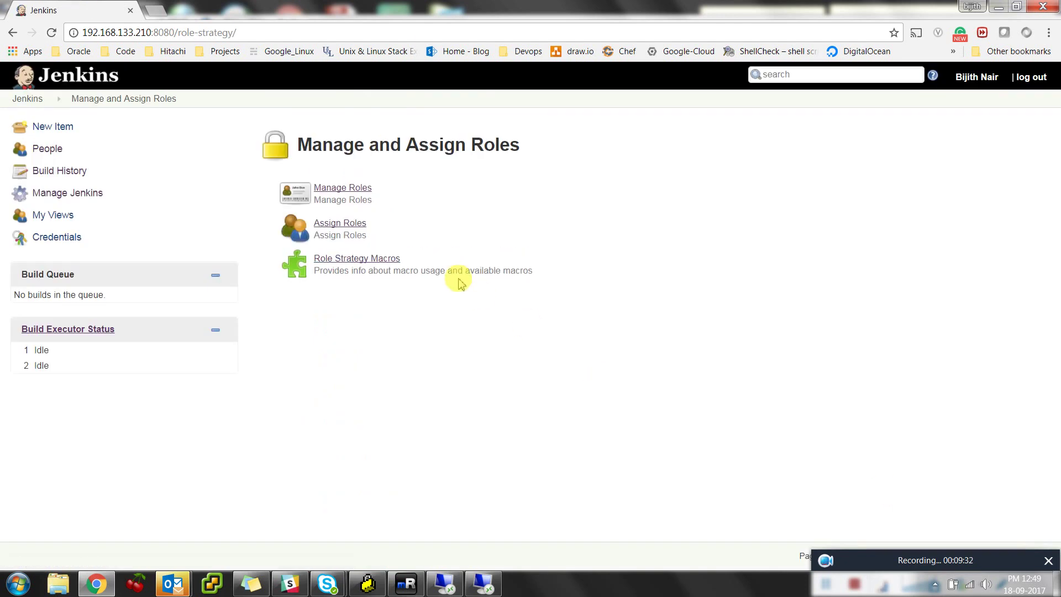
pyautogui.click(347, 224)
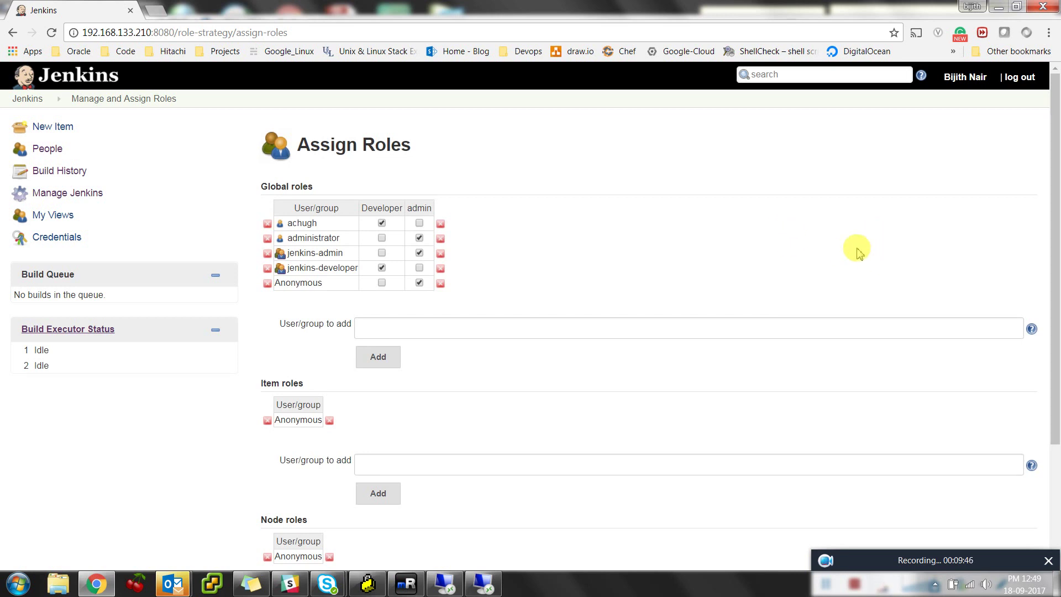
pyautogui.scroll(-3, 853, 289)
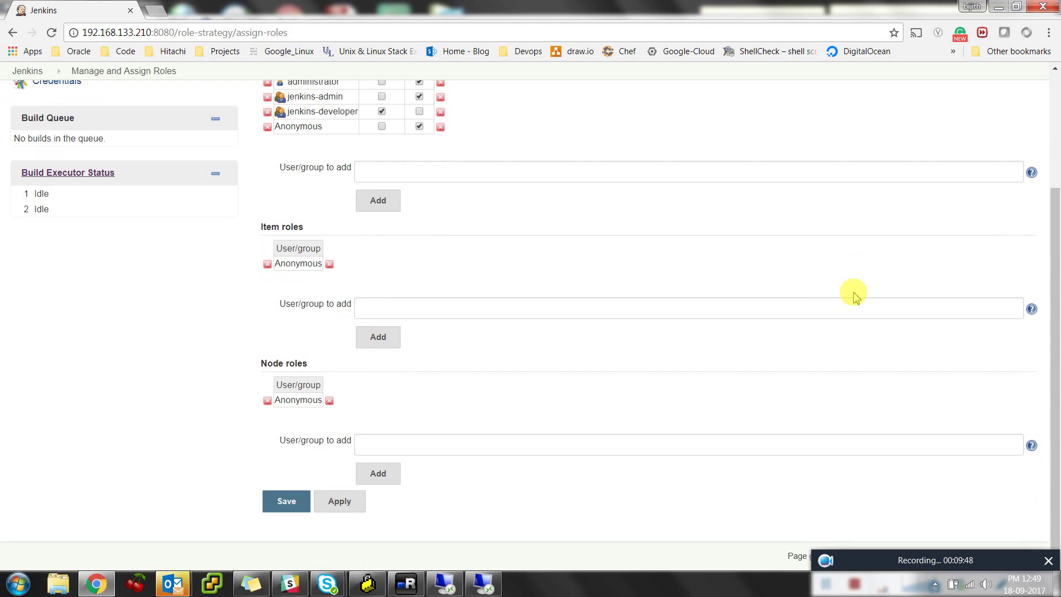
pyautogui.scroll(3, 853, 293)
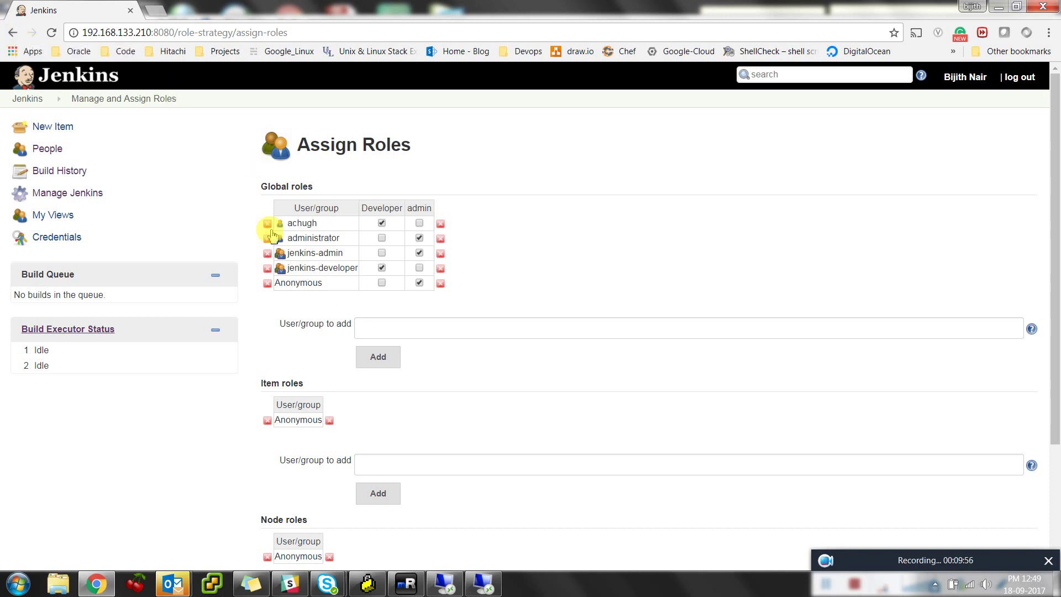
pyautogui.click(382, 268)
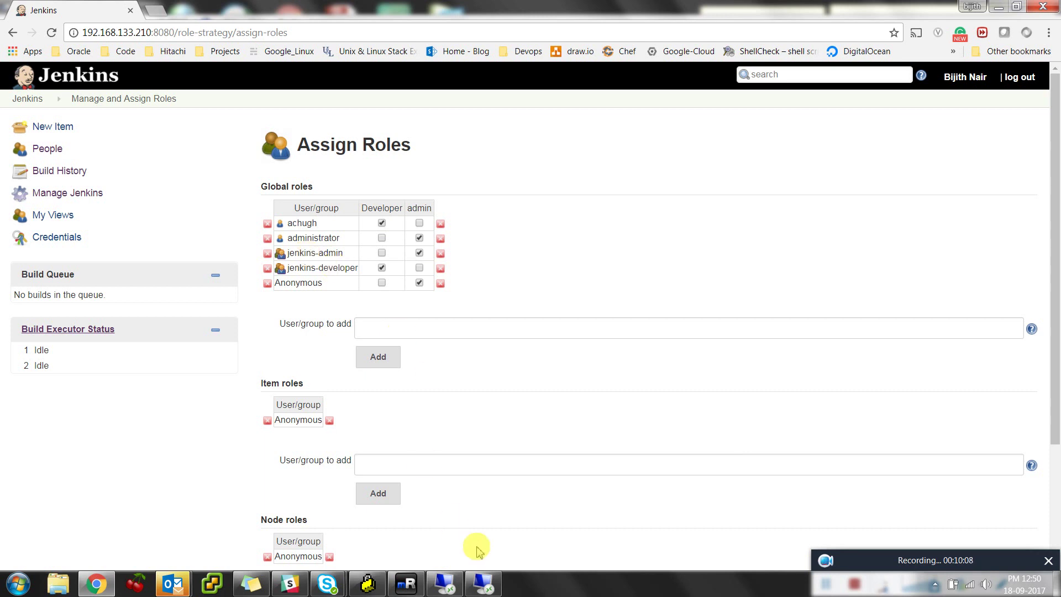
pyautogui.click(446, 581)
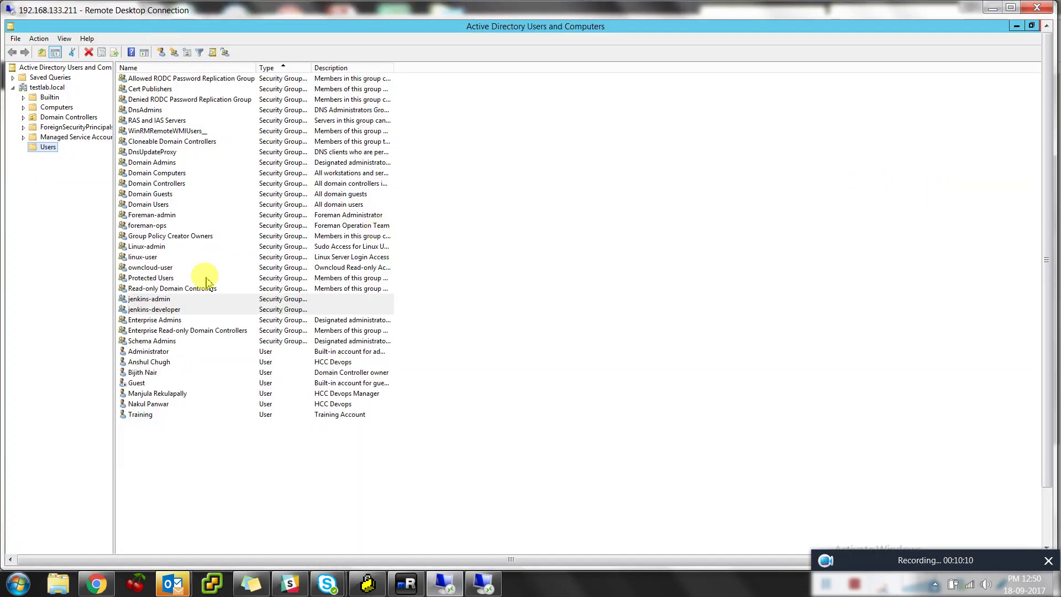
# Add the domain controller owner's account to the jenkins-developer group through its Member Of list
pyautogui.doubleClick(143, 371)
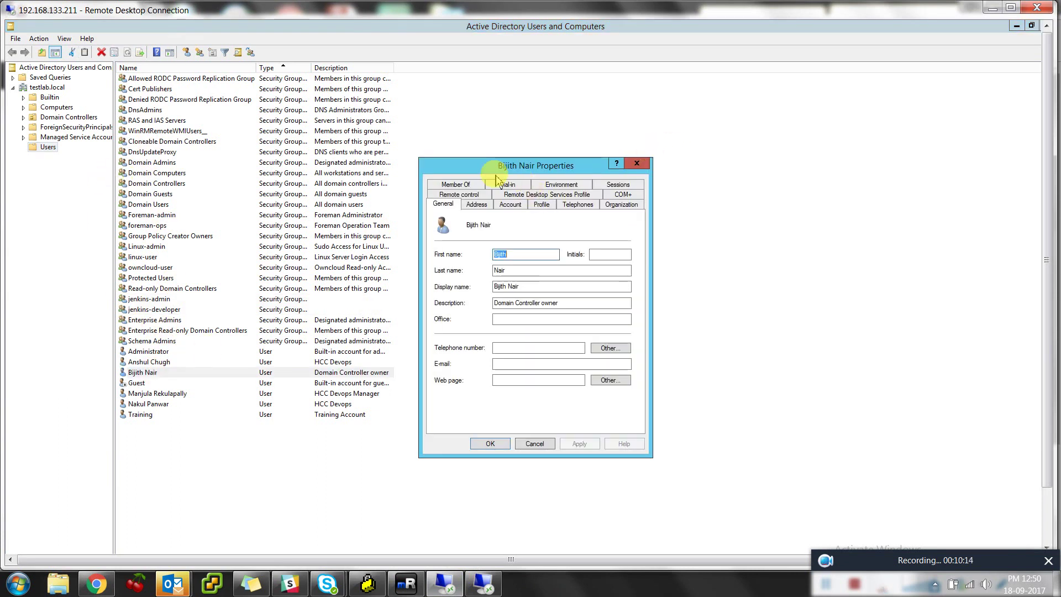
pyautogui.click(456, 185)
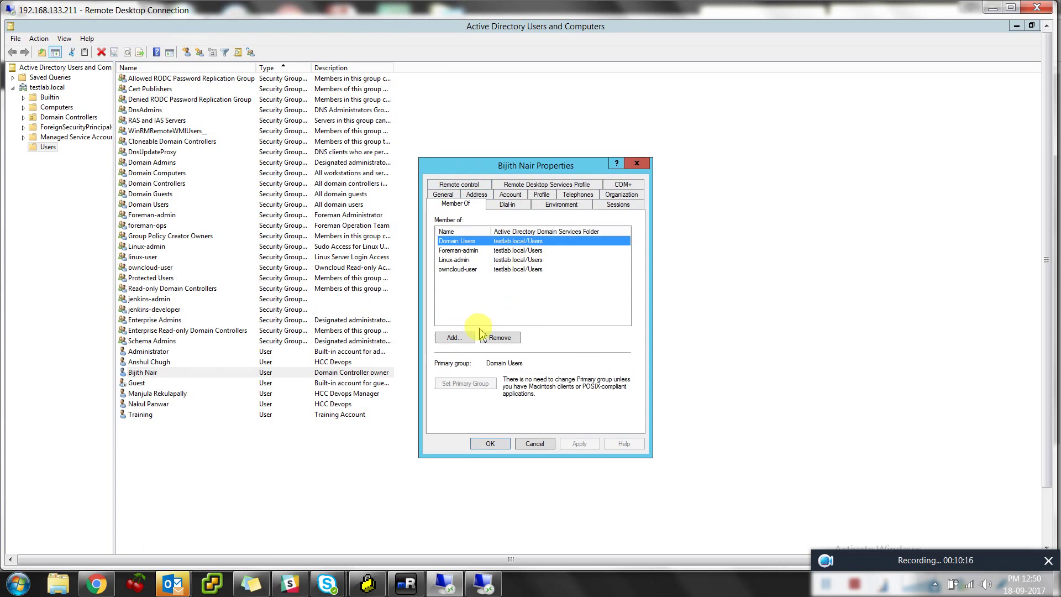
pyautogui.click(460, 341)
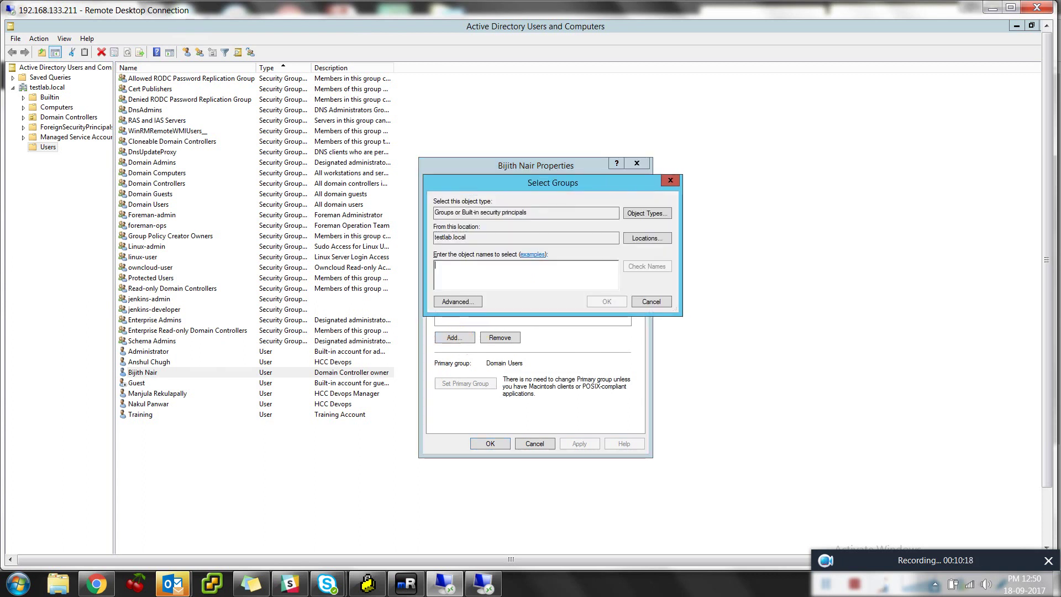
pyautogui.write('jenkins')
pyautogui.press('Return')
pyautogui.doubleClick(494, 276)
pyautogui.click(578, 440)
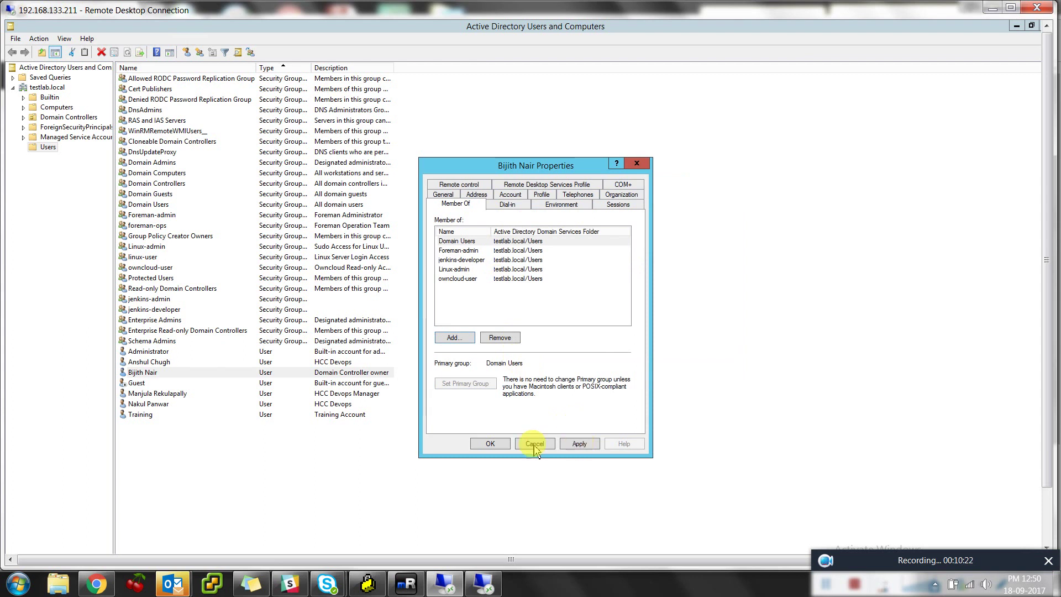
pyautogui.click(489, 443)
# Log out of Jenkins and rerun /etc/init.d/jenkins restart in the server terminal
pyautogui.hotkey('alt', 'Tab')
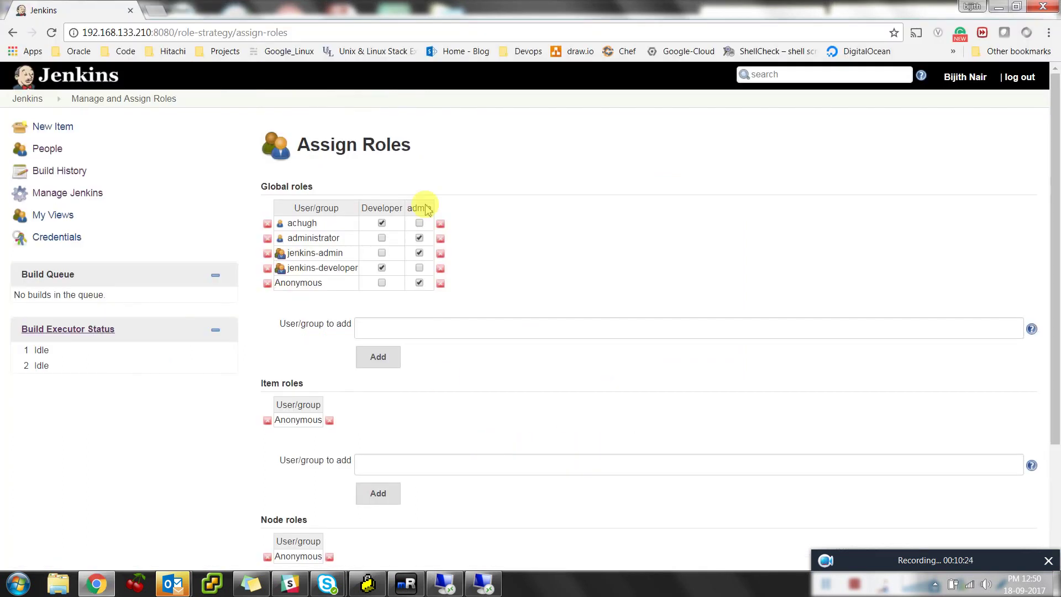
pyautogui.click(1020, 80)
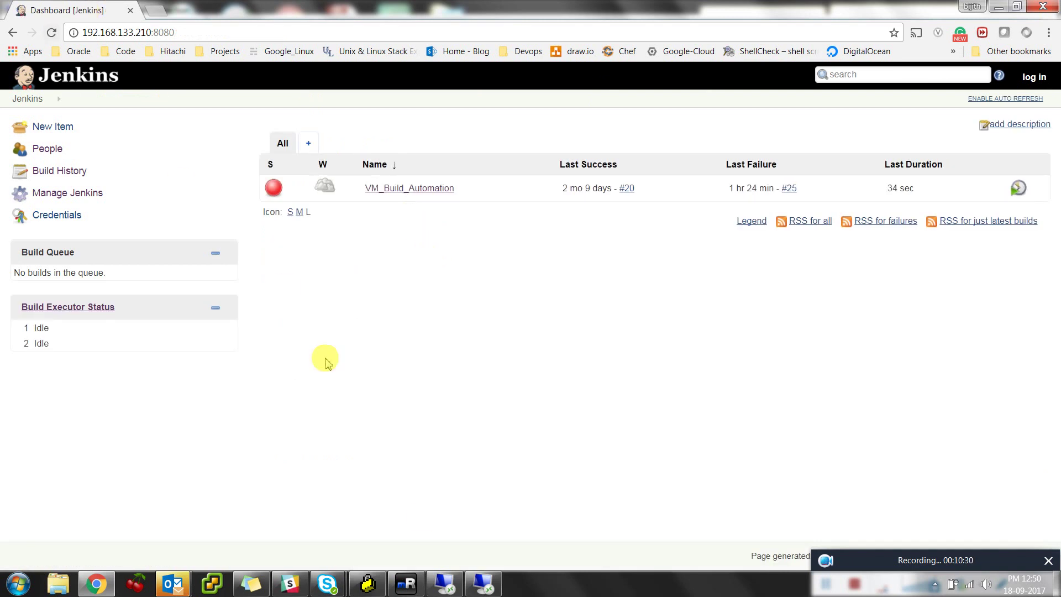
pyautogui.click(406, 583)
pyautogui.press('Up')
pyautogui.press('Return')
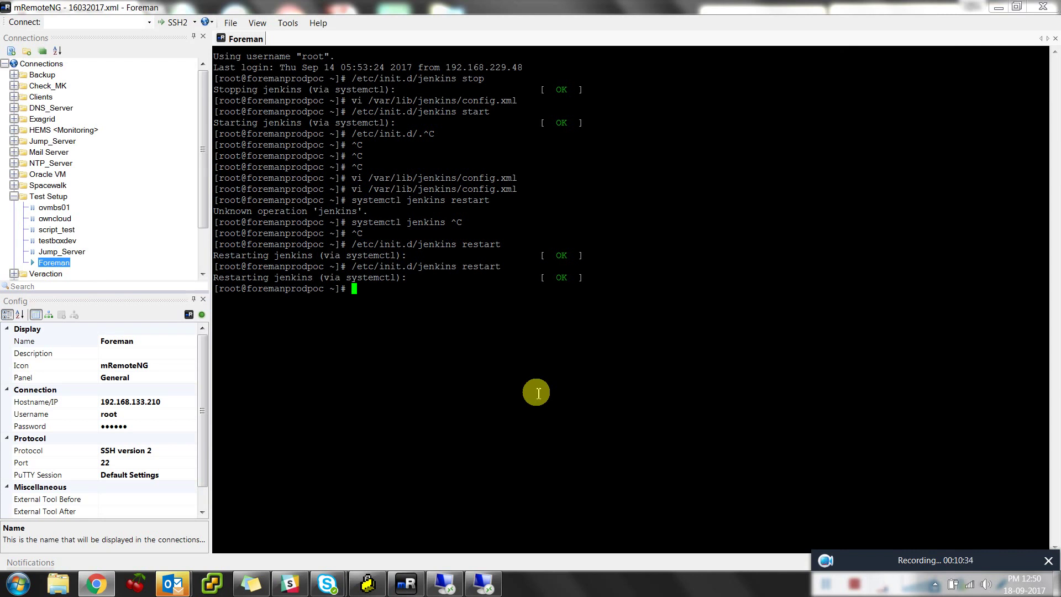
# Reopen /var/lib/jenkins/config.xml in vi and delete the <useSecurity> line
pyautogui.press('Up')
pyautogui.press('Up')
pyautogui.press('Up')
pyautogui.press('Up')
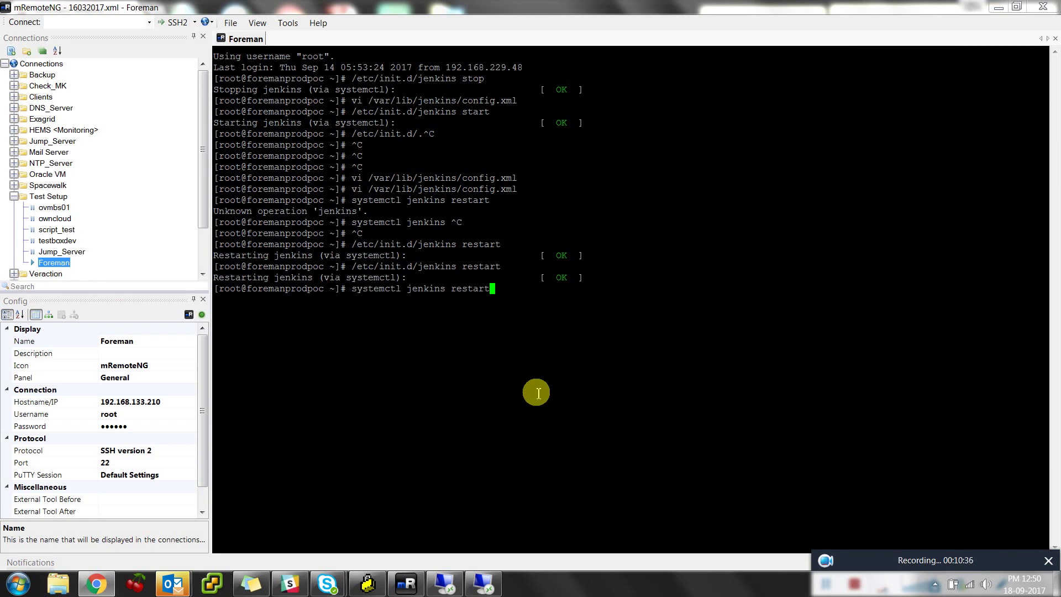
pyautogui.press('Return')
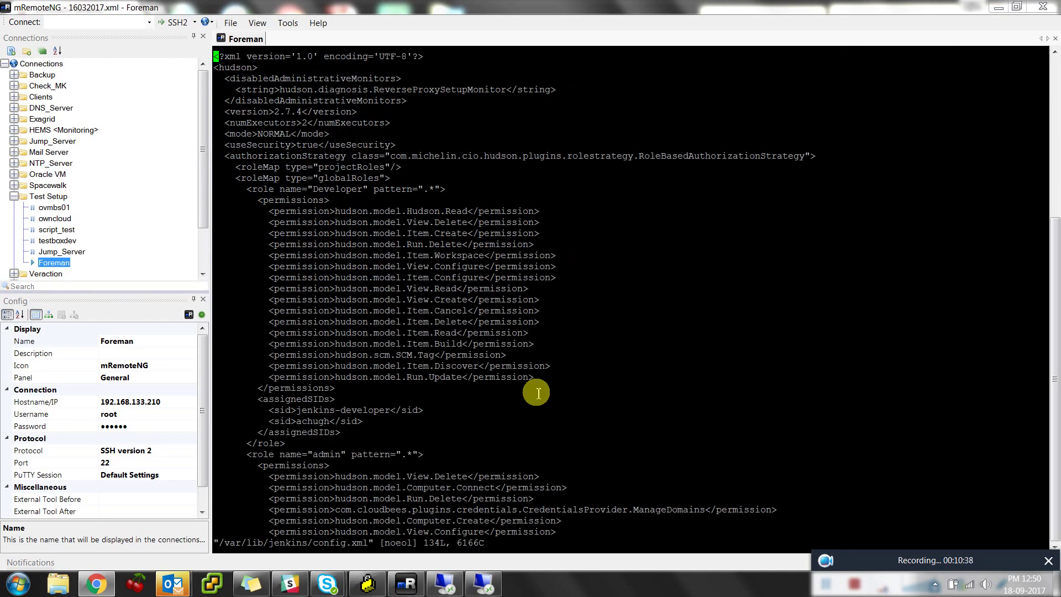
pyautogui.press('Down')
pyautogui.press('Down')
pyautogui.press('Down')
pyautogui.press('Down')
pyautogui.press('Down')
pyautogui.press('Down')
pyautogui.press('Down')
pyautogui.press('Down')
pyautogui.press('Down')
pyautogui.press('Up')
pyautogui.press('d')
pyautogui.press('d')
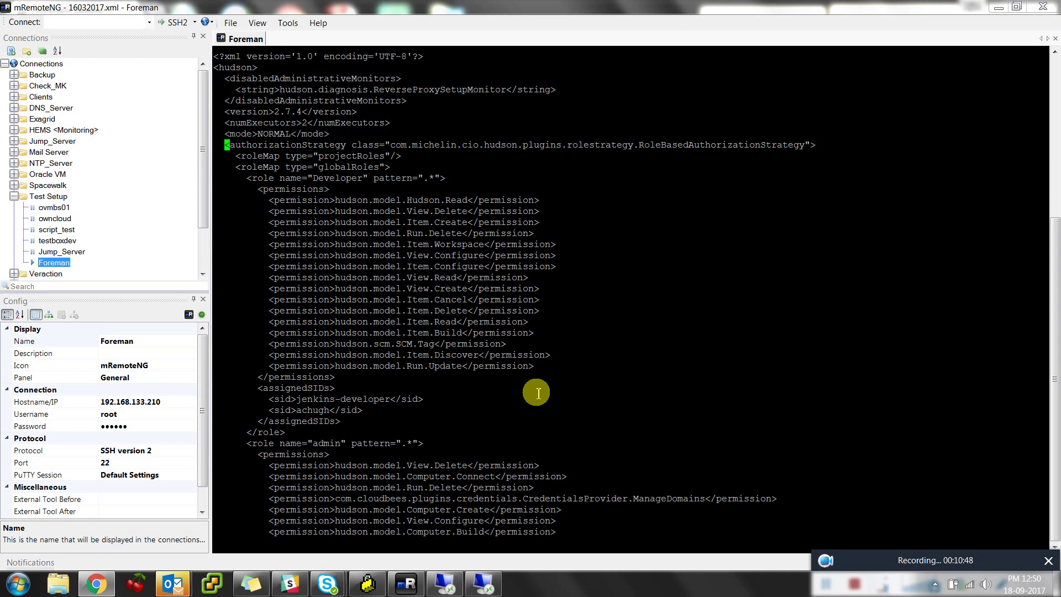
# Page through config.xml to review the roleMap and Active Directory security realm settings
pyautogui.hotkey('ctrl', 'f')
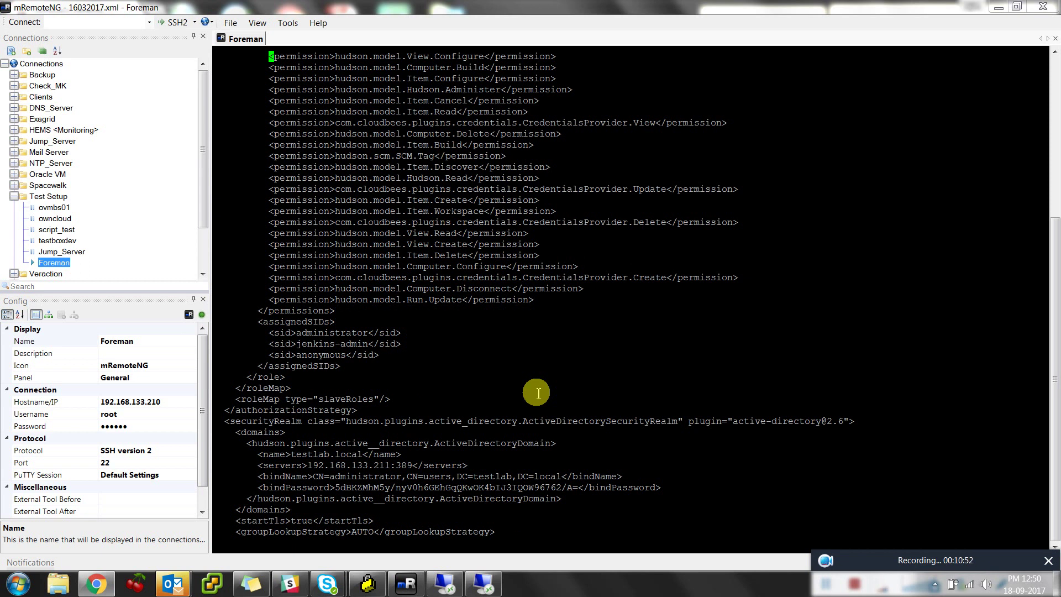
pyautogui.hotkey('ctrl', 'f')
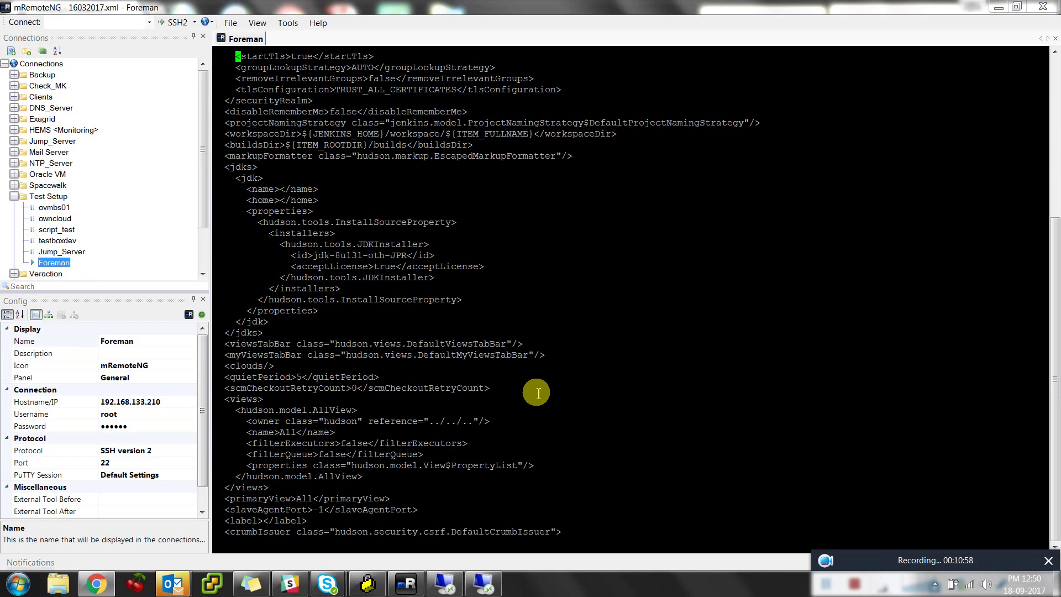
pyautogui.hotkey('ctrl', 'f')
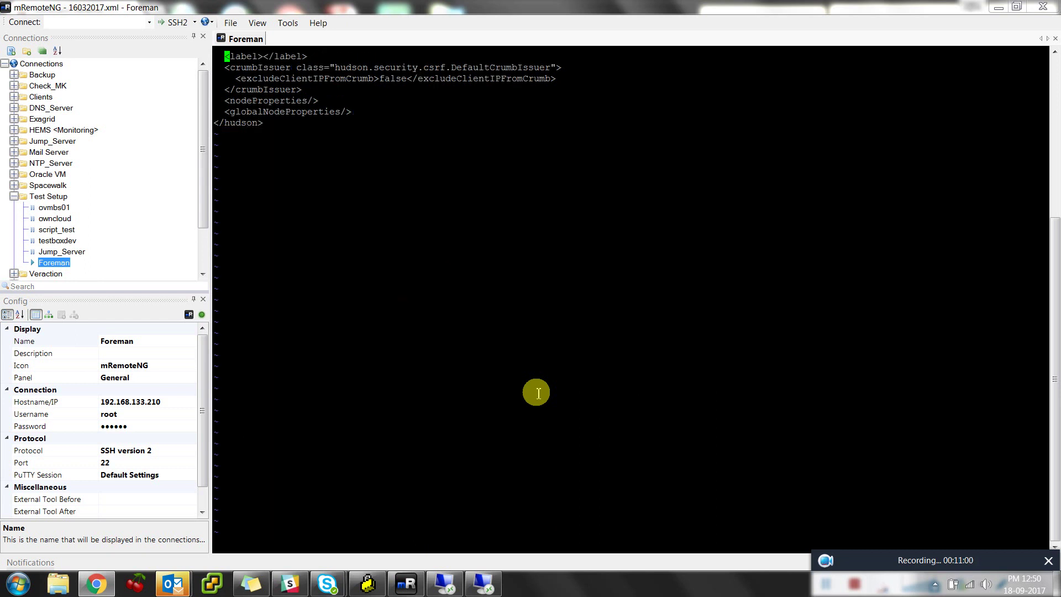
pyautogui.press('Up')
pyautogui.press('Up')
pyautogui.press('Up')
pyautogui.press('Up')
pyautogui.press('Up')
pyautogui.press('Up')
pyautogui.press('Up')
pyautogui.press('Up')
pyautogui.press('Up')
pyautogui.press('Up')
pyautogui.press('Up')
pyautogui.press('Up')
pyautogui.press('Up')
pyautogui.press('Up')
pyautogui.press('Up')
pyautogui.press('Up')
pyautogui.press('Up')
pyautogui.press('Up')
pyautogui.press('Up')
pyautogui.press('Up')
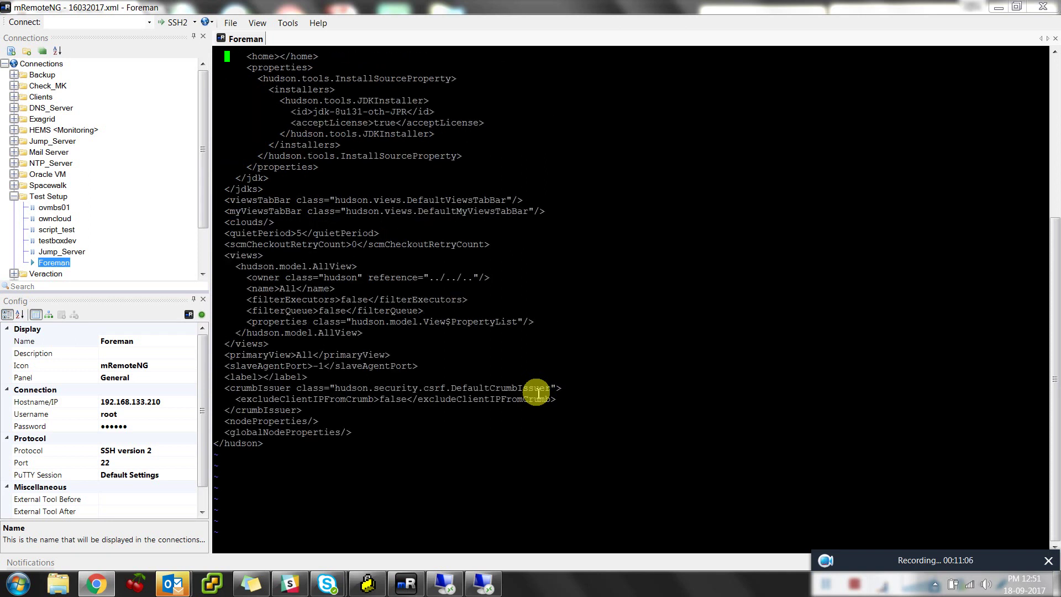
pyautogui.press('Up')
pyautogui.press('Up')
pyautogui.press('Up')
pyautogui.press('Up')
pyautogui.press('Up')
pyautogui.press('Up')
pyautogui.press('Up')
pyautogui.press('Up')
pyautogui.press('Up')
pyautogui.press('Up')
pyautogui.press('Up')
pyautogui.press('Up')
pyautogui.press('Up')
pyautogui.press('Up')
pyautogui.press('Up')
pyautogui.press('Up')
pyautogui.press('Up')
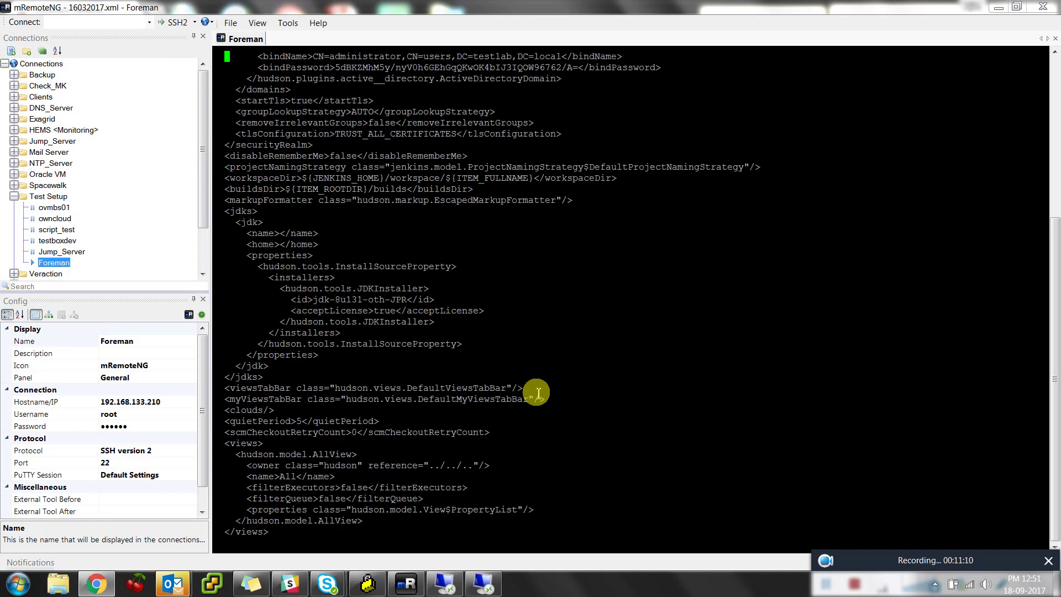
pyautogui.press('Up')
pyautogui.press('Up')
pyautogui.press('Up')
pyautogui.press('Up')
pyautogui.press('Up')
pyautogui.press('Up')
pyautogui.press('Up')
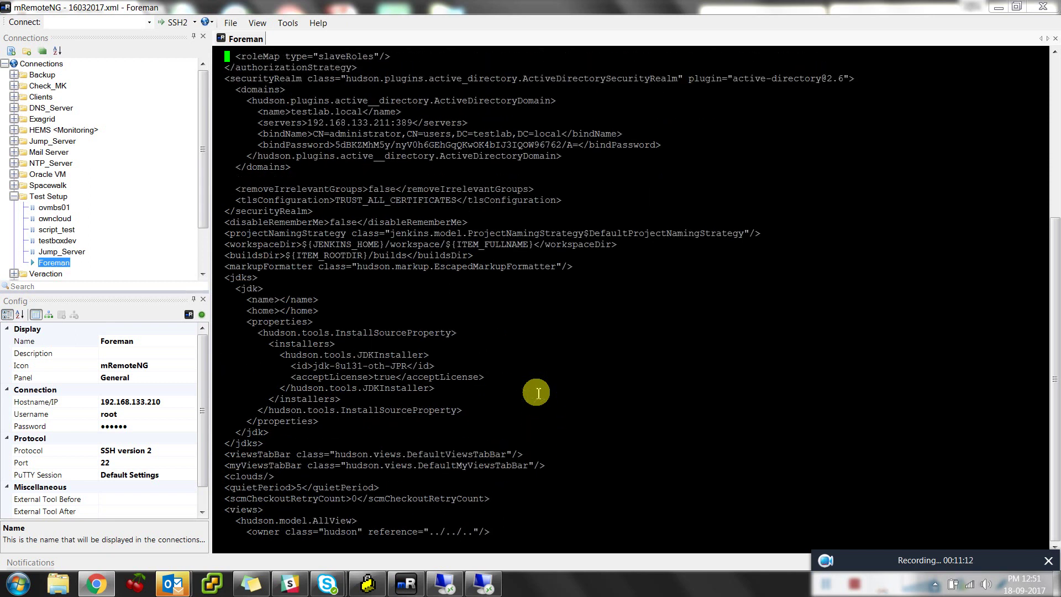
# In vi, scroll up through the admin and Developer roles' permissions and assigned groups in config.xml
pyautogui.press('Down')
pyautogui.press('Down')
pyautogui.press('Down')
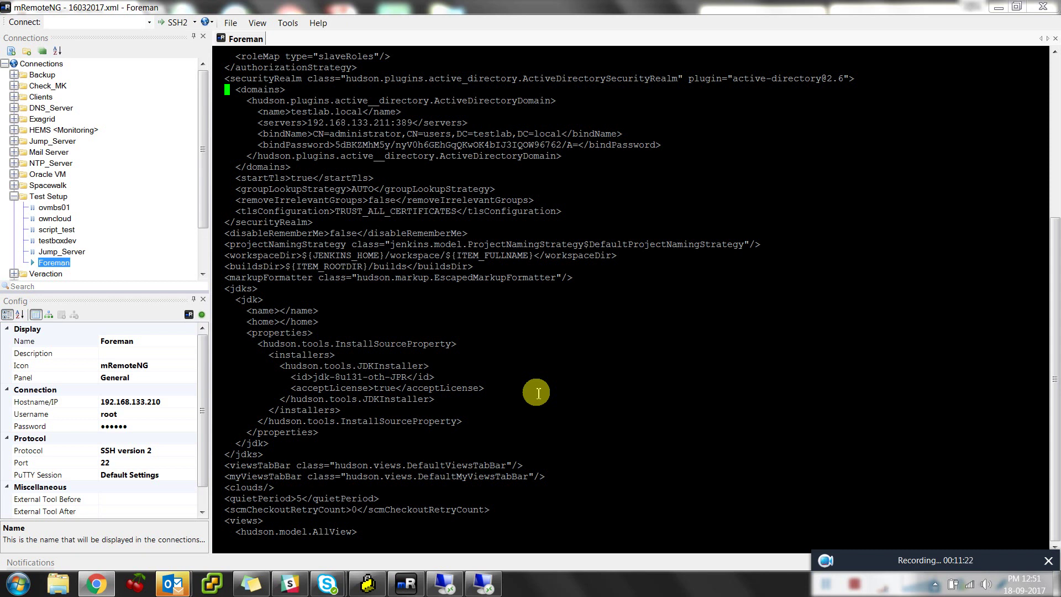
pyautogui.press('Up')
pyautogui.press('Up')
pyautogui.press('Up')
pyautogui.press('Up')
pyautogui.press('Up')
pyautogui.press('Up')
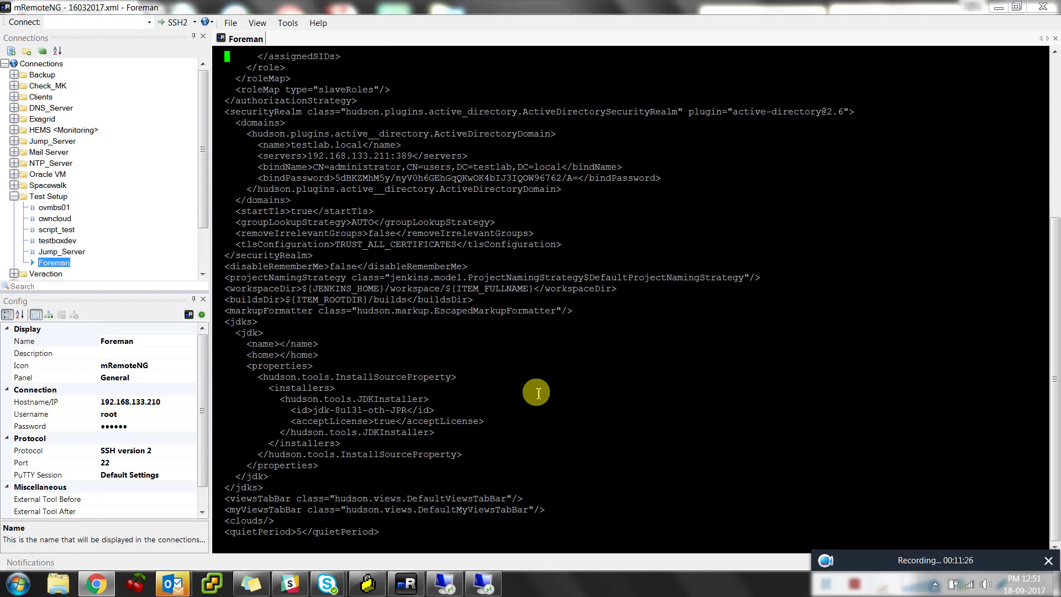
pyautogui.press('Up')
pyautogui.press('Up')
pyautogui.press('Up')
pyautogui.press('Up')
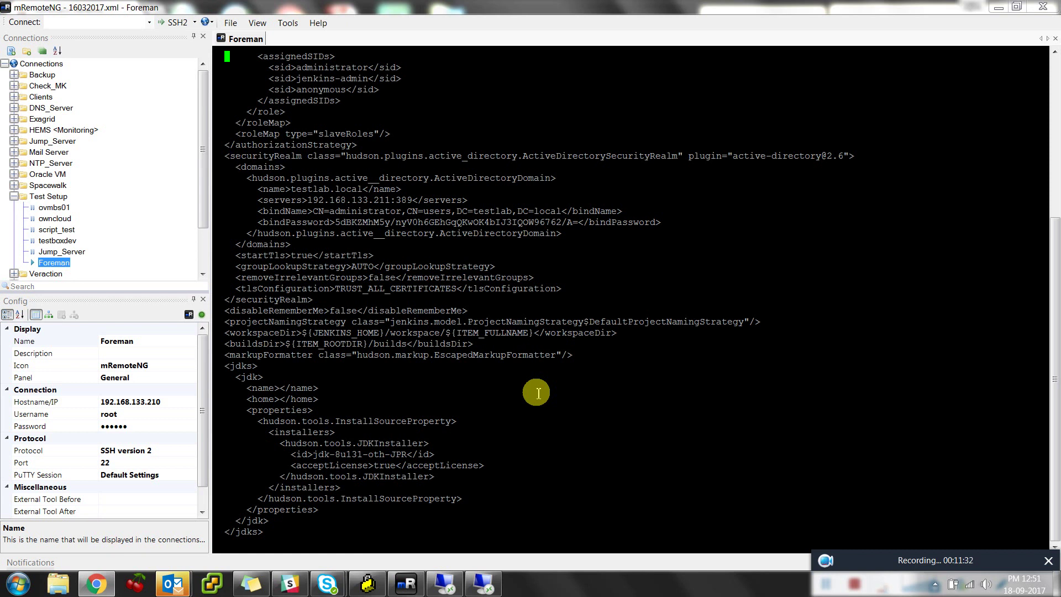
pyautogui.press('Up')
pyautogui.press('Up')
pyautogui.press('Up')
pyautogui.press('Up')
pyautogui.press('Up')
pyautogui.press('Up')
pyautogui.press('Up')
pyautogui.press('Up')
pyautogui.press('Up')
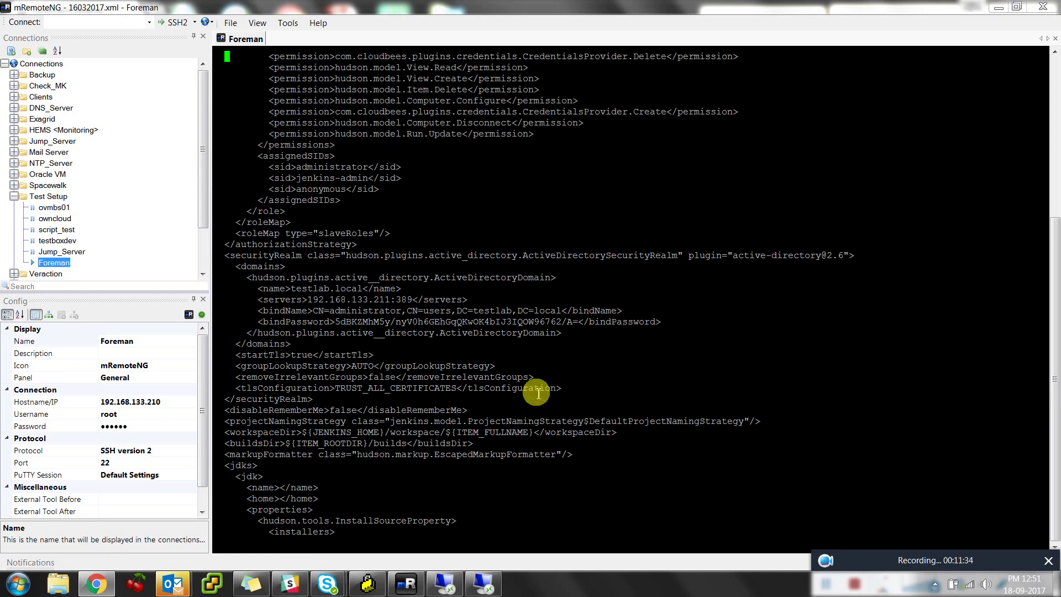
pyautogui.press('Up')
pyautogui.press('Up')
pyautogui.press('Up')
pyautogui.press('Up')
pyautogui.press('Up')
pyautogui.press('Up')
pyautogui.press('Up')
pyautogui.press('Up')
pyautogui.press('Up')
pyautogui.press('Up')
pyautogui.press('Up')
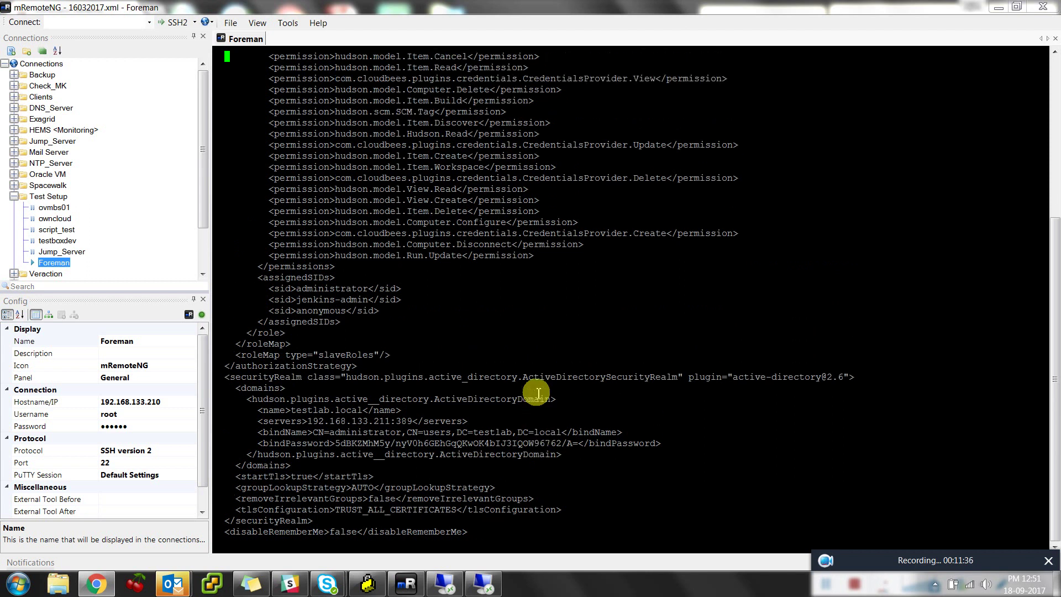
pyautogui.press('Up')
pyautogui.press('Up')
pyautogui.press('Up')
pyautogui.press('Up')
pyautogui.press('Up')
pyautogui.press('Up')
pyautogui.press('Up')
pyautogui.press('Up')
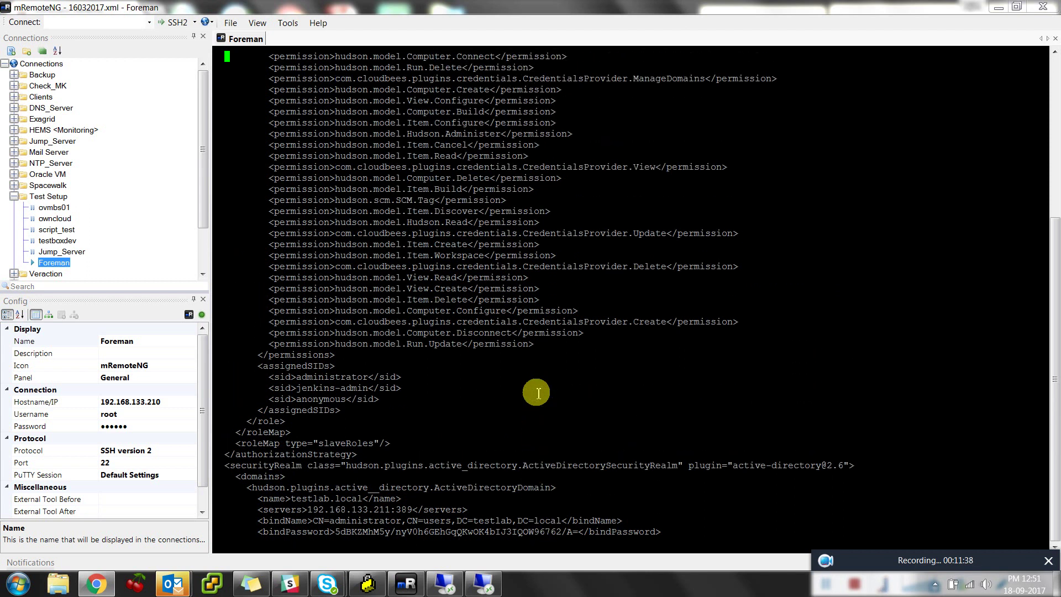
pyautogui.press('Up')
pyautogui.press('Up')
pyautogui.press('Up')
pyautogui.press('Up')
pyautogui.press('Up')
pyautogui.press('Up')
pyautogui.press('Up')
pyautogui.press('Up')
pyautogui.press('Up')
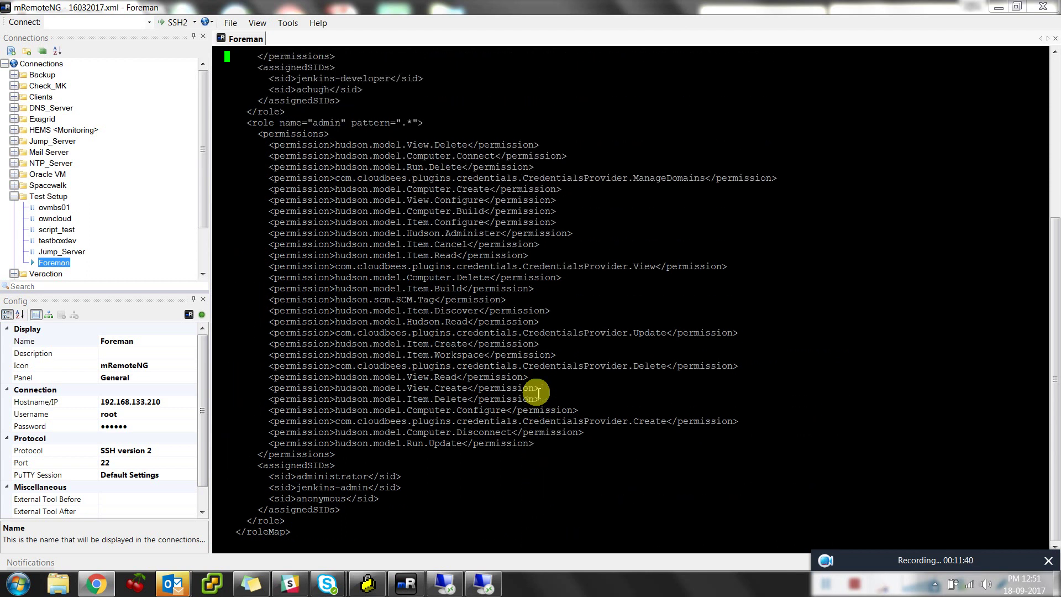
pyautogui.press('Up')
pyautogui.press('Up')
pyautogui.press('Up')
pyautogui.press('Up')
pyautogui.press('Up')
pyautogui.press('Up')
pyautogui.press('Up')
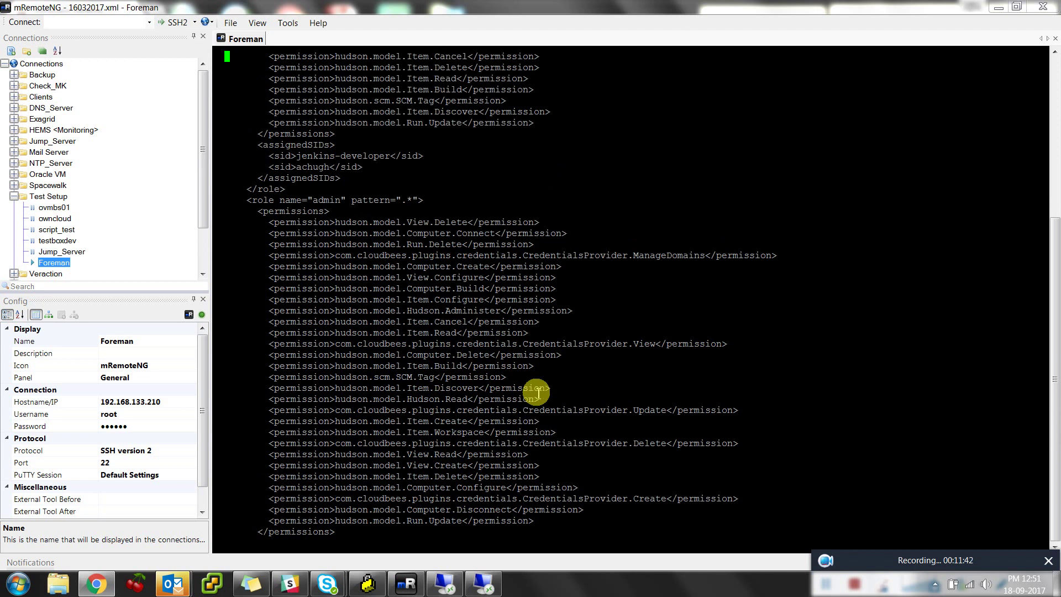
pyautogui.press('Up')
pyautogui.press('Up')
pyautogui.press('Up')
pyautogui.press('Up')
pyautogui.press('Up')
pyautogui.press('Up')
pyautogui.press('Up')
pyautogui.press('Up')
pyautogui.press('Up')
pyautogui.press('Up')
pyautogui.press('Up')
pyautogui.press('Up')
pyautogui.press('Up')
pyautogui.press('Up')
pyautogui.press('Up')
pyautogui.press('Up')
pyautogui.press('Up')
pyautogui.press('Up')
pyautogui.press('Up')
pyautogui.press('Up')
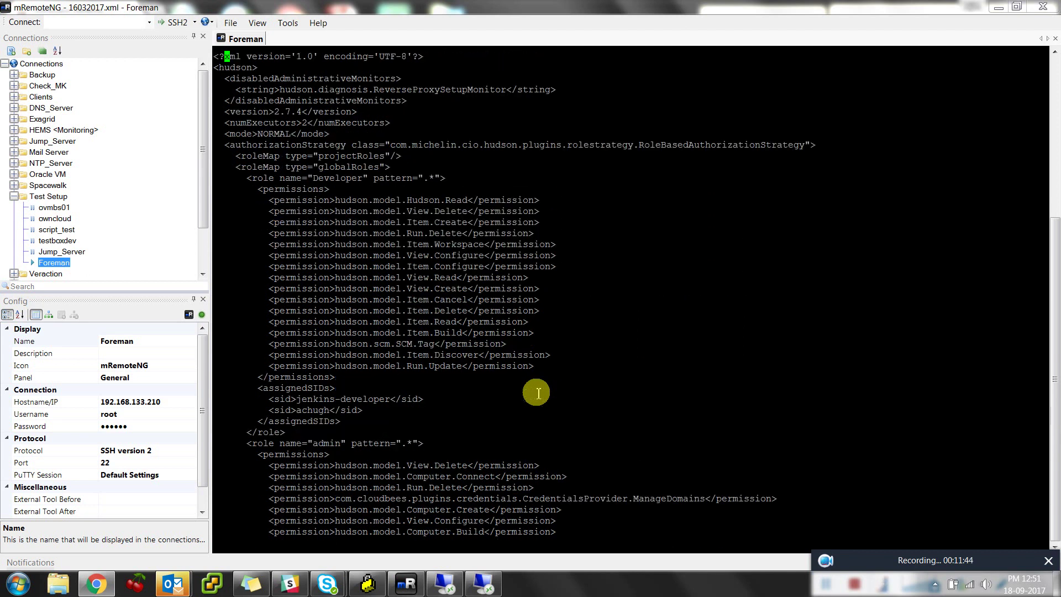
# Move back down through the admin role's groups and the Active Directory securityRealm settings
pyautogui.press('Down')
pyautogui.press('Down')
pyautogui.press('Down')
pyautogui.press('Down')
pyautogui.press('Down')
pyautogui.press('Down')
pyautogui.press('Down')
pyautogui.press('Down')
pyautogui.press('Down')
pyautogui.press('Down')
pyautogui.press('Down')
pyautogui.press('Down')
pyautogui.press('Down')
pyautogui.press('Down')
pyautogui.press('Down')
pyautogui.press('Down')
pyautogui.press('Down')
pyautogui.press('Down')
pyautogui.press('Down')
pyautogui.press('Down')
pyautogui.press('Down')
pyautogui.press('Down')
pyautogui.press('Down')
pyautogui.press('Down')
pyautogui.press('Down')
pyautogui.press('Down')
pyautogui.press('Down')
pyautogui.press('Down')
pyautogui.press('Down')
pyautogui.press('Down')
pyautogui.press('Down')
pyautogui.press('Down')
pyautogui.press('Down')
pyautogui.press('Down')
pyautogui.press('Down')
pyautogui.press('Down')
pyautogui.press('Down')
pyautogui.press('Down')
pyautogui.press('Down')
pyautogui.press('Down')
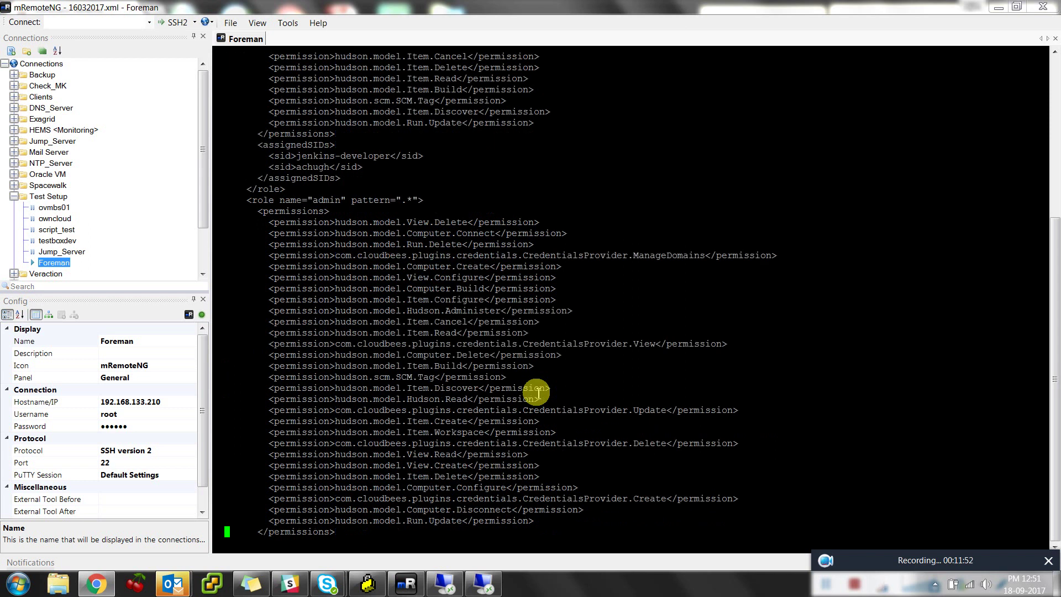
pyautogui.press('Down')
pyautogui.press('Down')
pyautogui.press('Down')
pyautogui.press('Down')
pyautogui.press('Down')
pyautogui.press('Down')
pyautogui.press('Down')
pyautogui.press('Down')
pyautogui.press('Down')
pyautogui.press('Down')
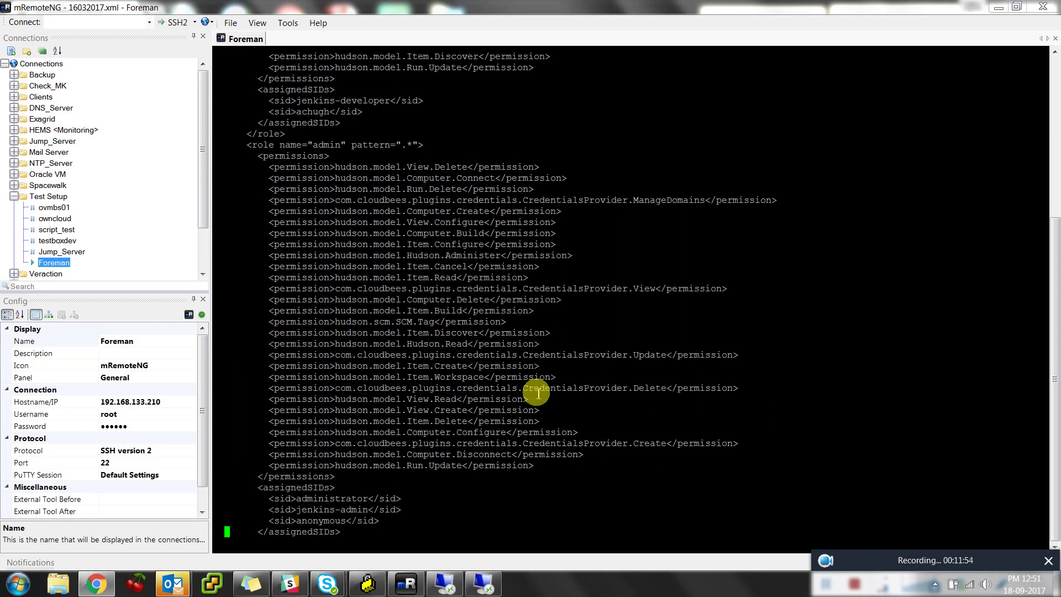
pyautogui.press('Down')
pyautogui.press('Down')
pyautogui.press('Down')
pyautogui.press('Down')
pyautogui.press('Down')
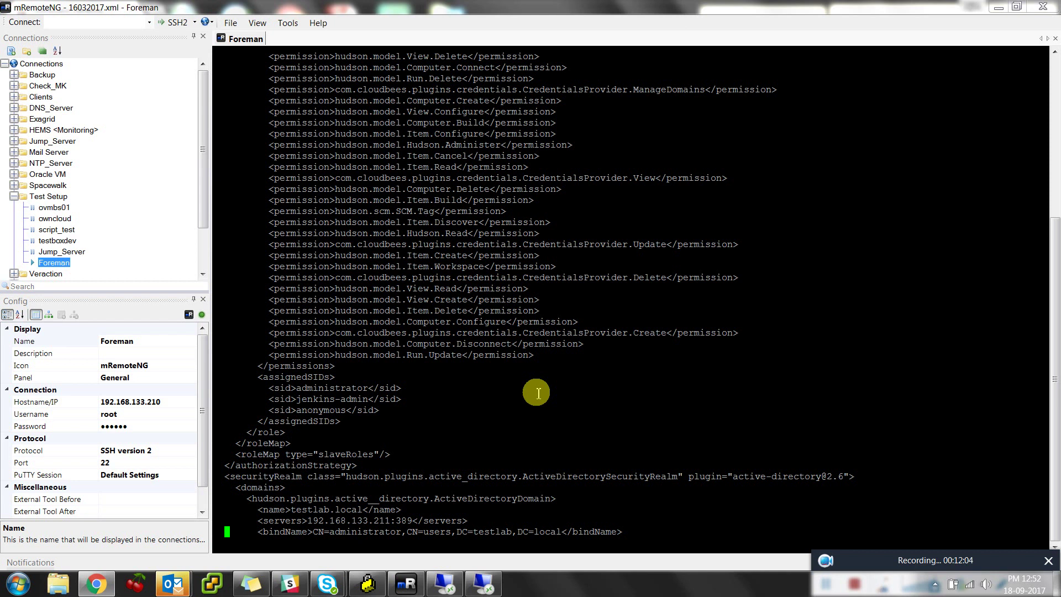
pyautogui.press('Down')
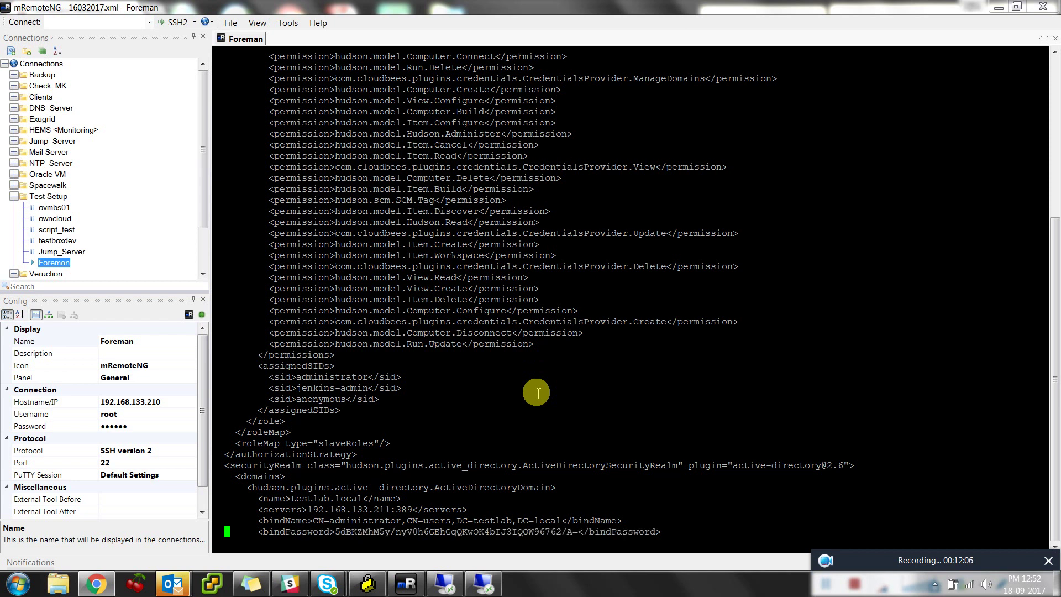
pyautogui.press('Down')
pyautogui.press('Down')
pyautogui.press('Down')
pyautogui.press('Down')
pyautogui.press('Down')
pyautogui.press('Down')
pyautogui.press('Down')
pyautogui.press('Down')
pyautogui.press('Down')
pyautogui.press('Down')
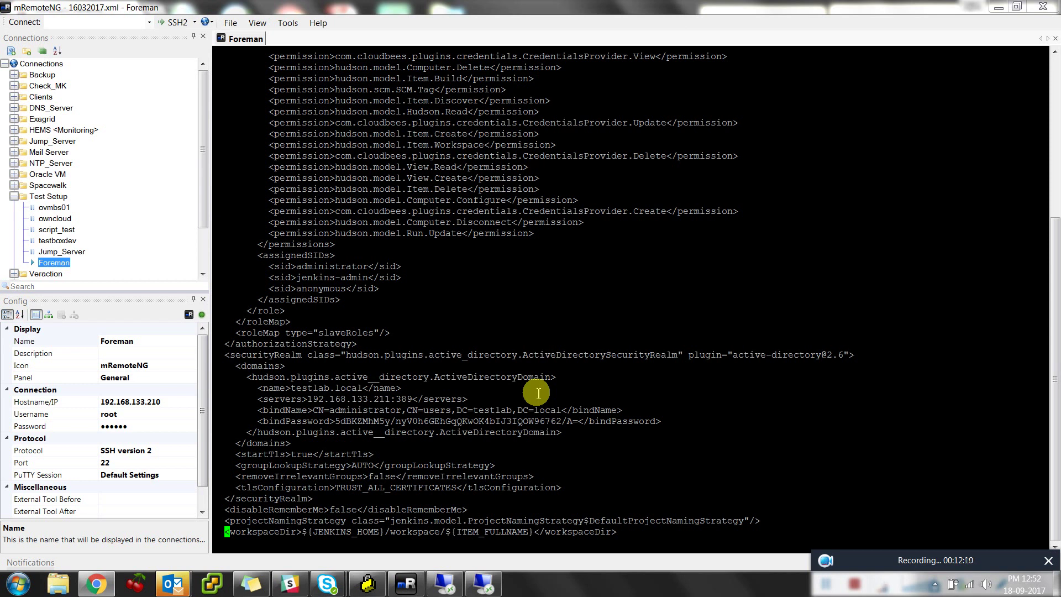
pyautogui.press('Down')
pyautogui.press('Down')
pyautogui.press('Down')
pyautogui.press('Down')
pyautogui.press('Down')
pyautogui.press('Down')
pyautogui.press('Down')
pyautogui.press('Down')
pyautogui.press('Down')
pyautogui.press('Down')
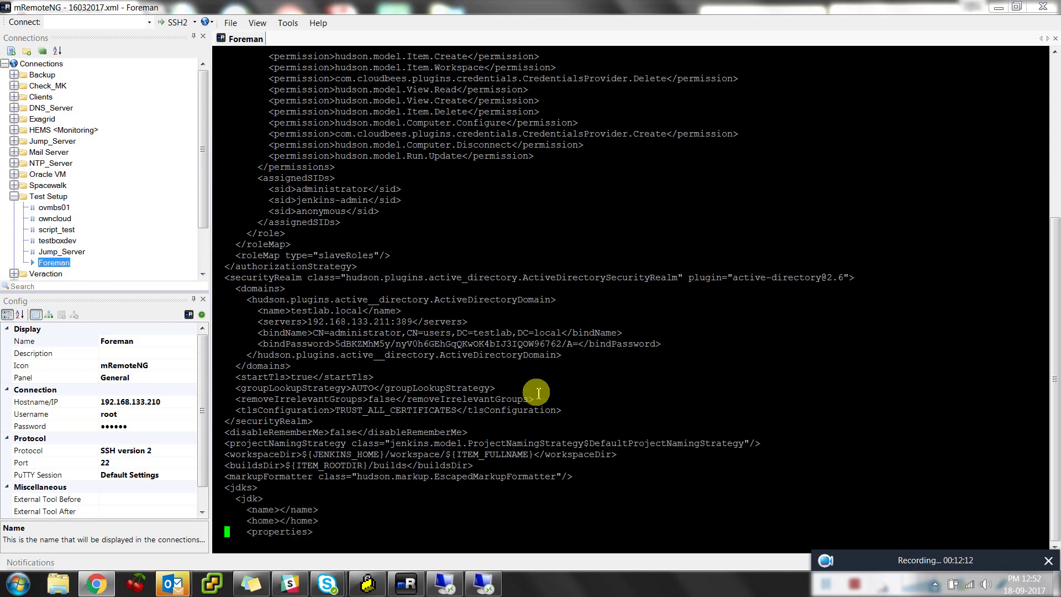
# Quit the editor with :q, then rerun /etc/init.d/jenkins restart
pyautogui.write(':q')
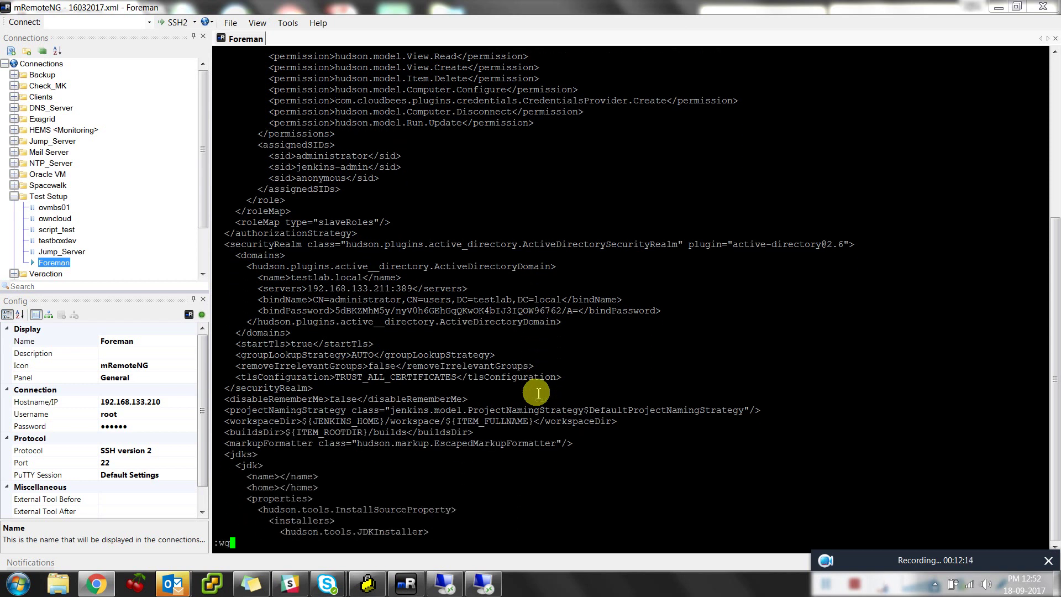
pyautogui.press('Return')
pyautogui.press('Up')
pyautogui.press('Up')
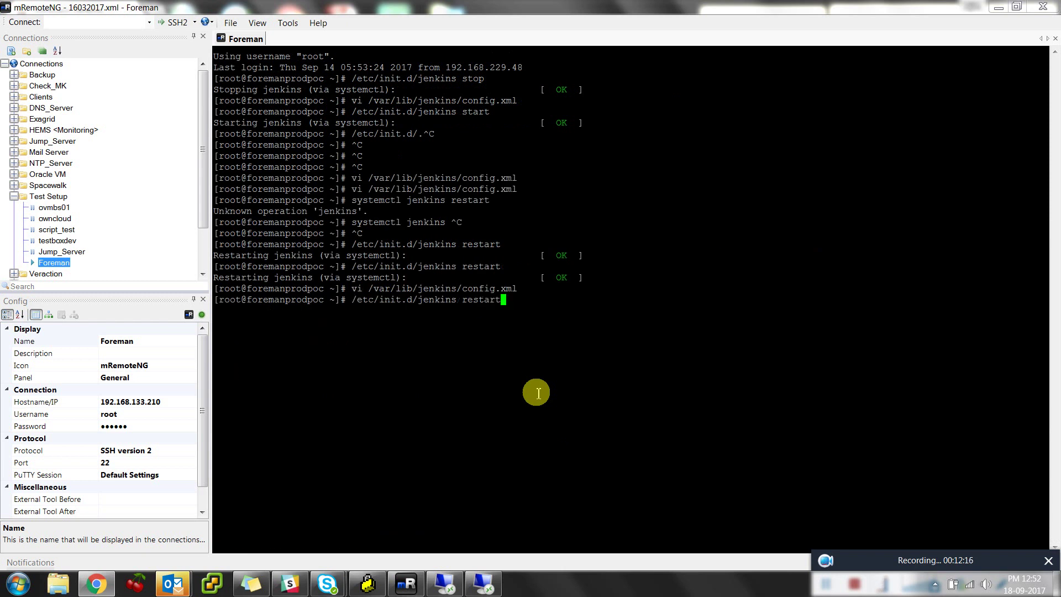
pyautogui.press('Return')
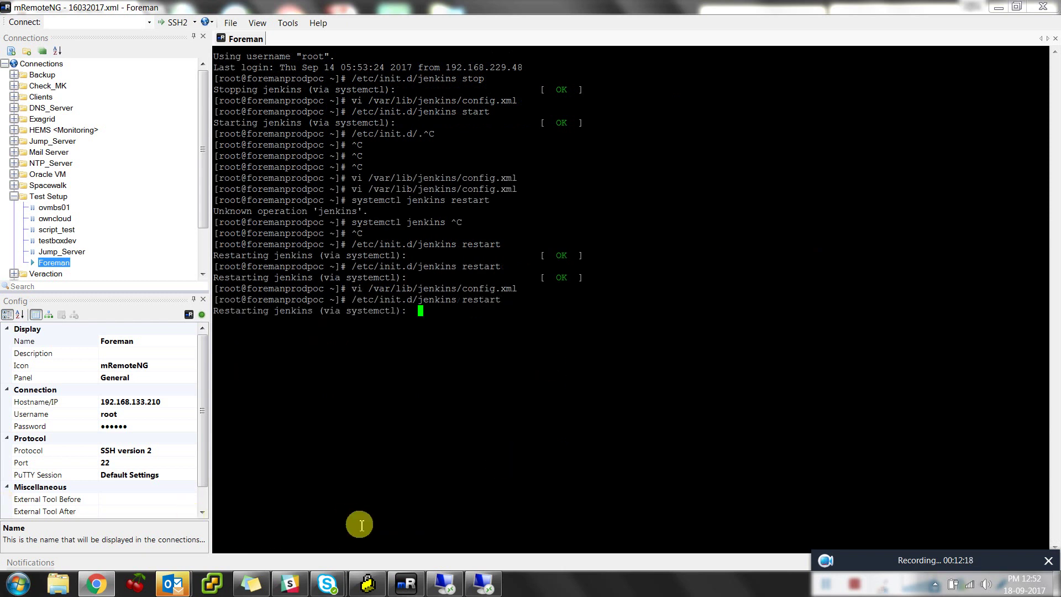
# Cancel and disconnect the Active Directory remote app session
pyautogui.click(474, 583)
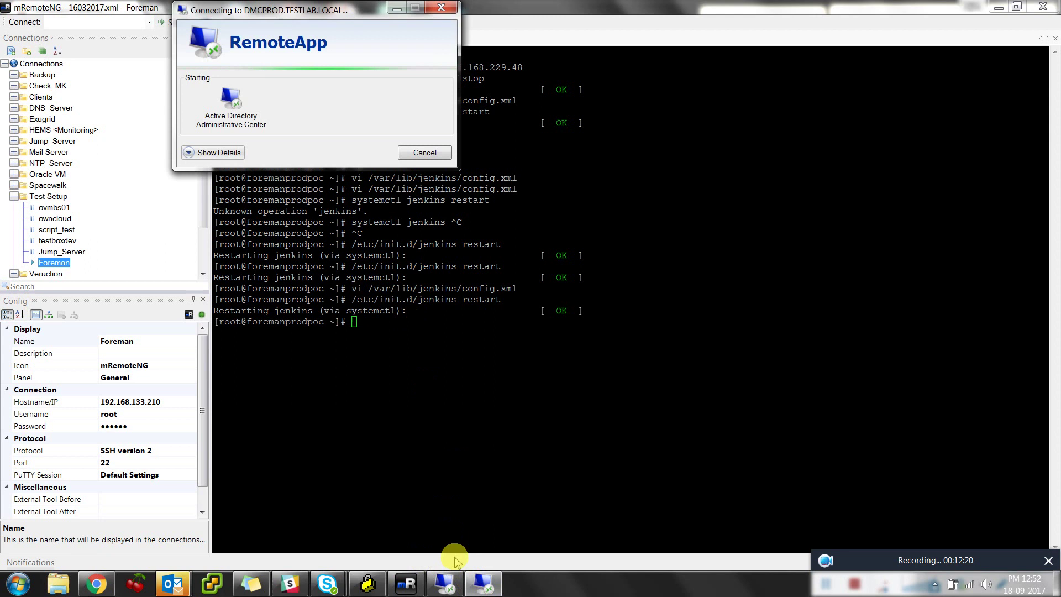
pyautogui.click(425, 153)
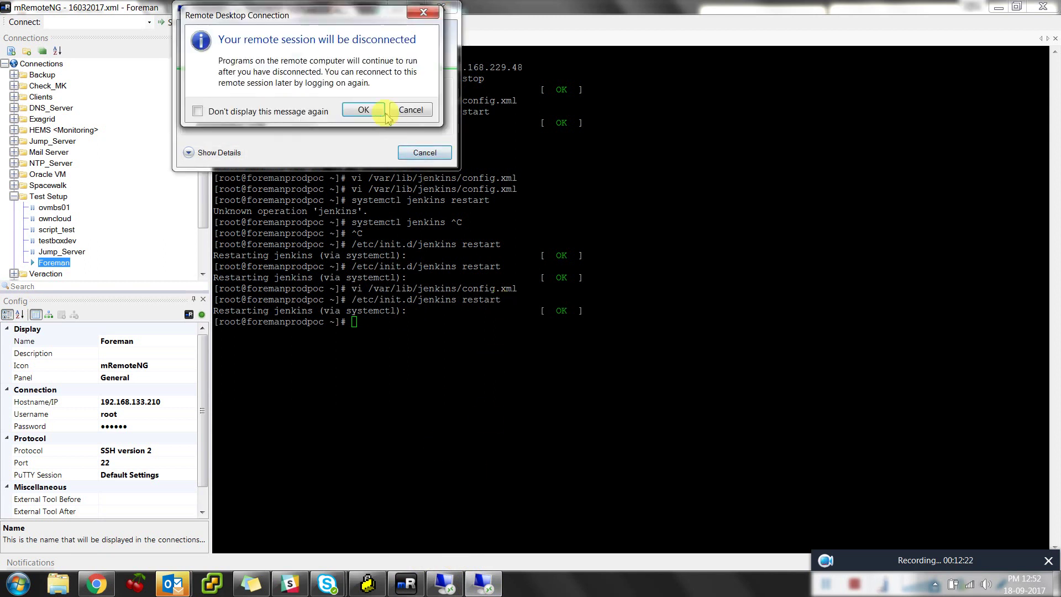
pyautogui.click(363, 109)
# Check a domain user's Member Of groups in Active Directory Users and Computers, then return to Jenkins in Chrome
pyautogui.click(445, 583)
pyautogui.click(145, 374)
pyautogui.doubleClick(145, 373)
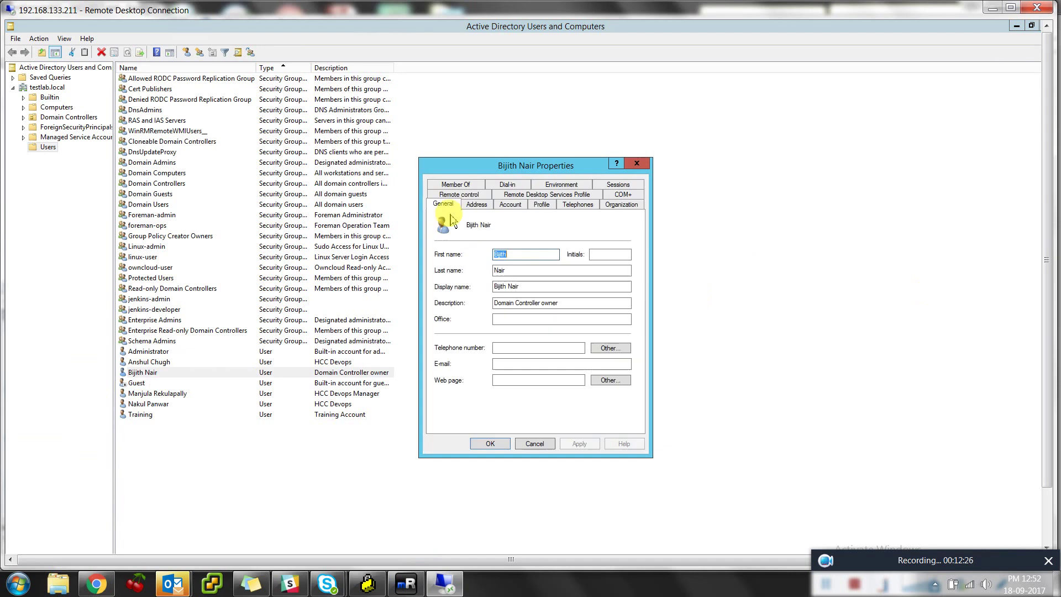
pyautogui.click(478, 186)
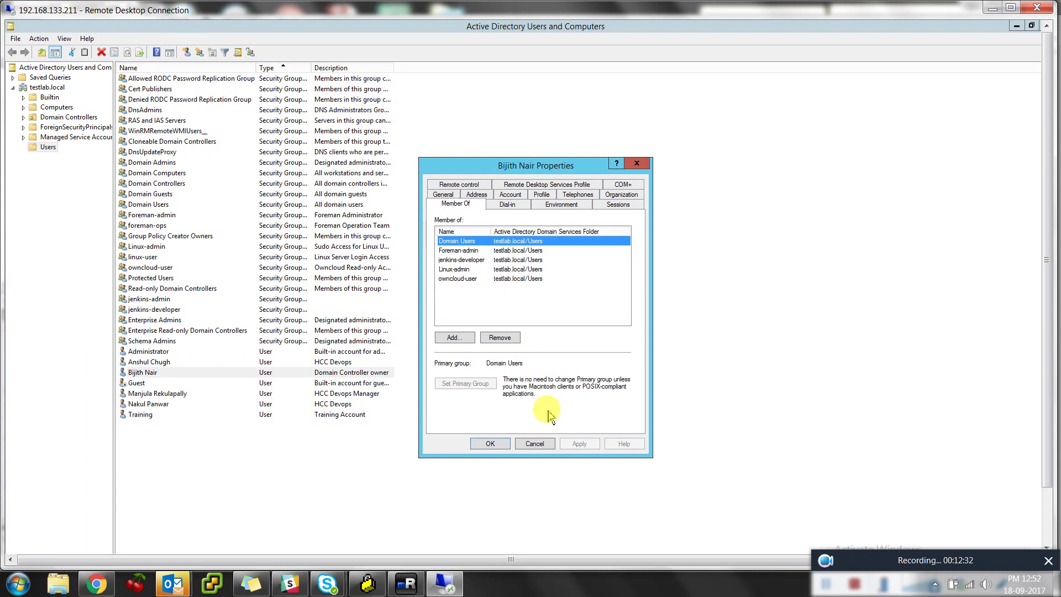
pyautogui.click(539, 444)
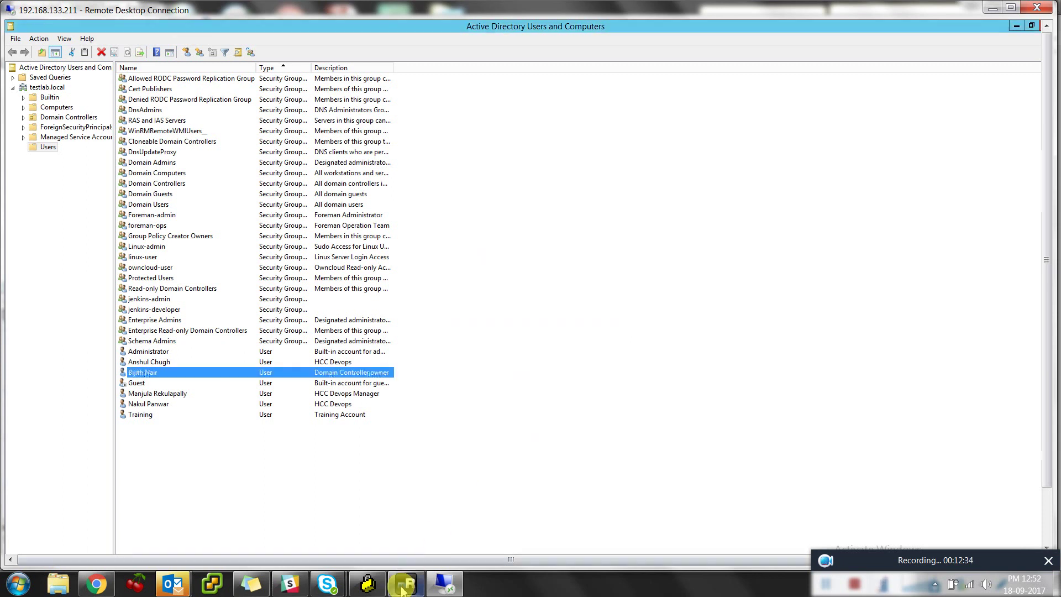
pyautogui.click(96, 584)
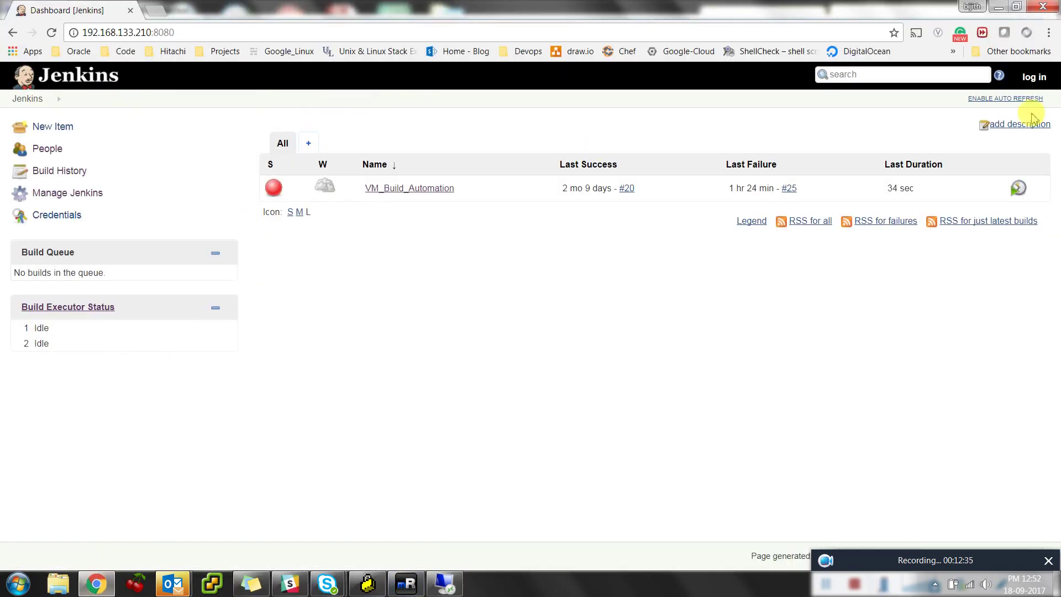
# Open the Jenkins login page, copy its address, then open the VM_Build_Automation job page
pyautogui.click(1033, 77)
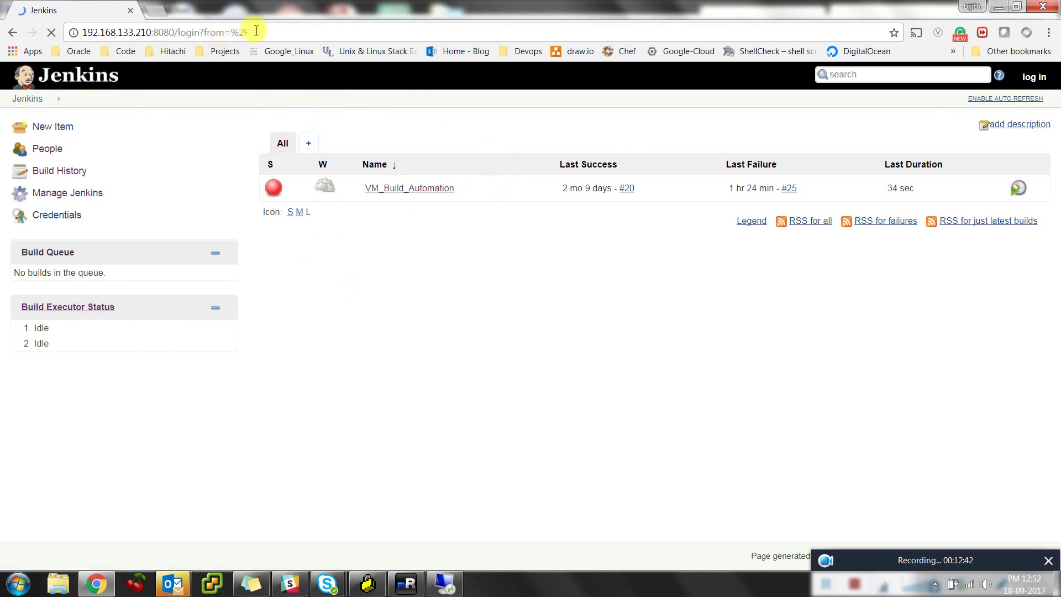
pyautogui.click(279, 34)
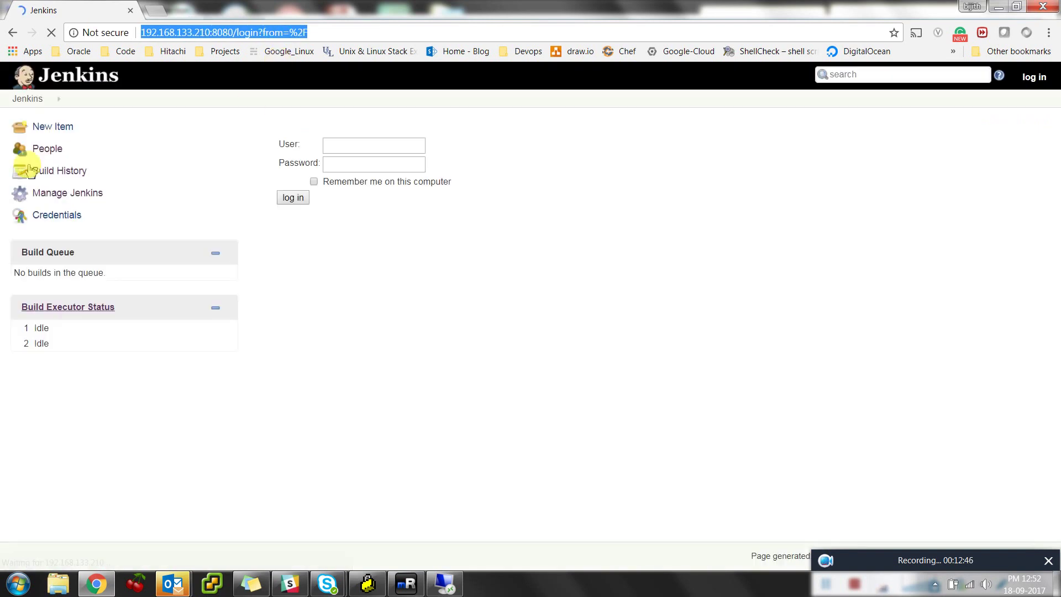
pyautogui.click(59, 192)
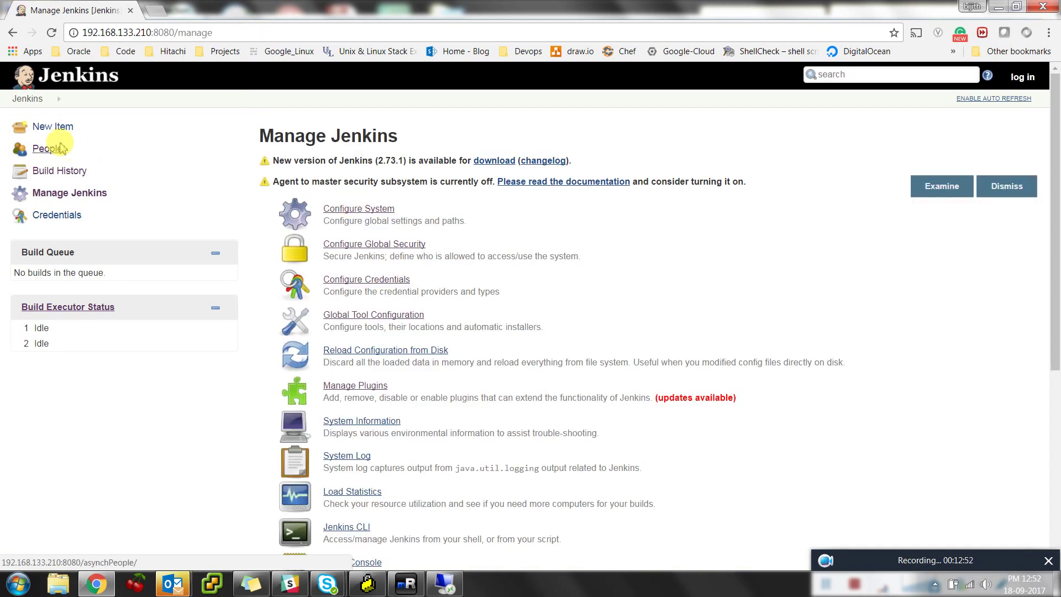
pyautogui.click(43, 103)
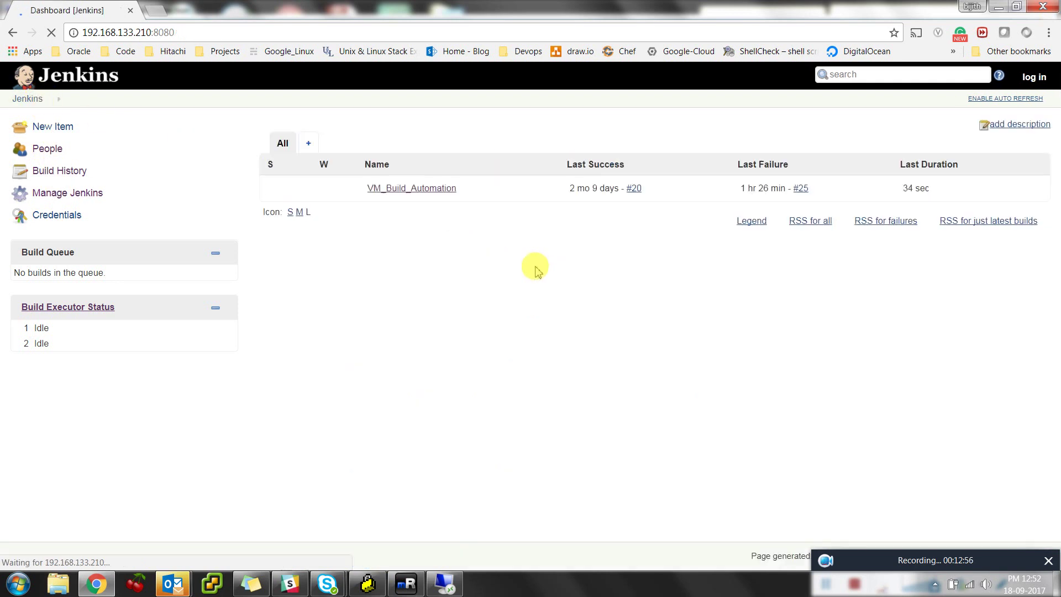
pyautogui.click(428, 188)
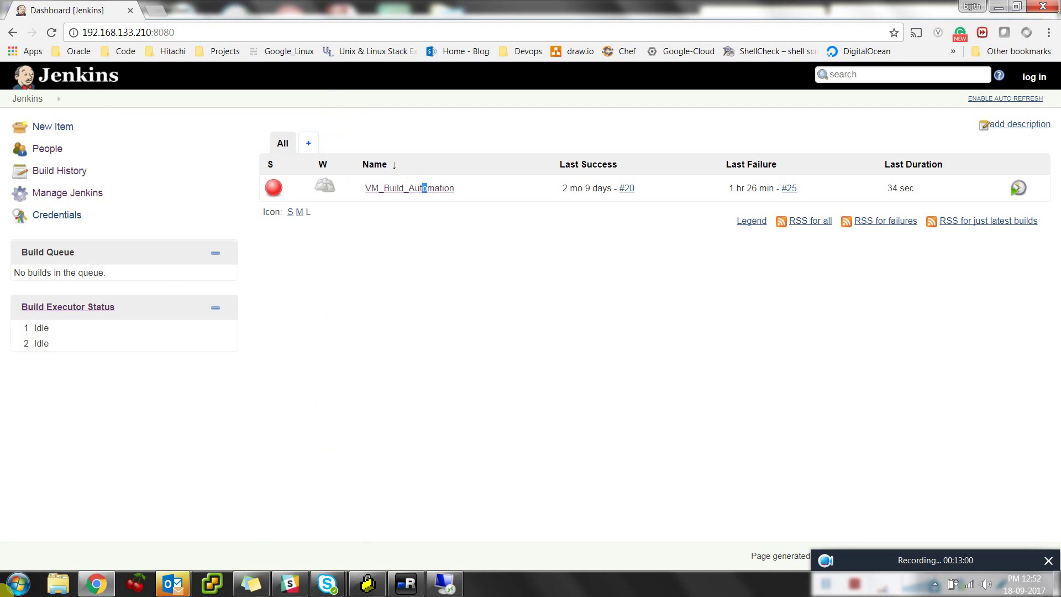
# Launch Firefox from the Start menu search for 'fire'
pyautogui.click(17, 584)
pyautogui.write('fire')
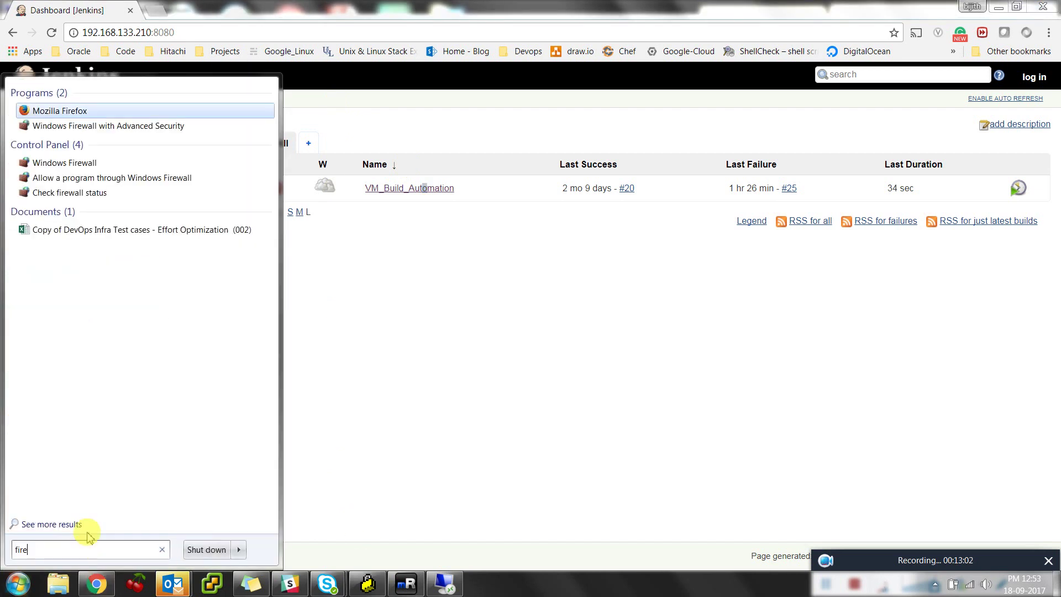
pyautogui.click(50, 126)
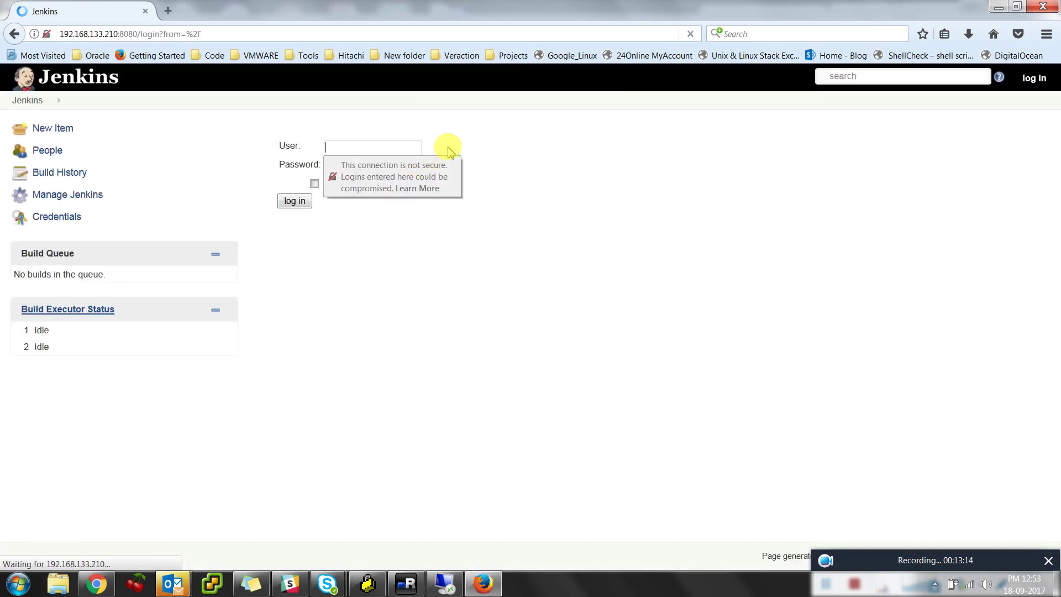
# Sign in to Jenkins in Firefox, then delete build #25 from VM_Build_Automation's Build History
pyautogui.click(80, 79)
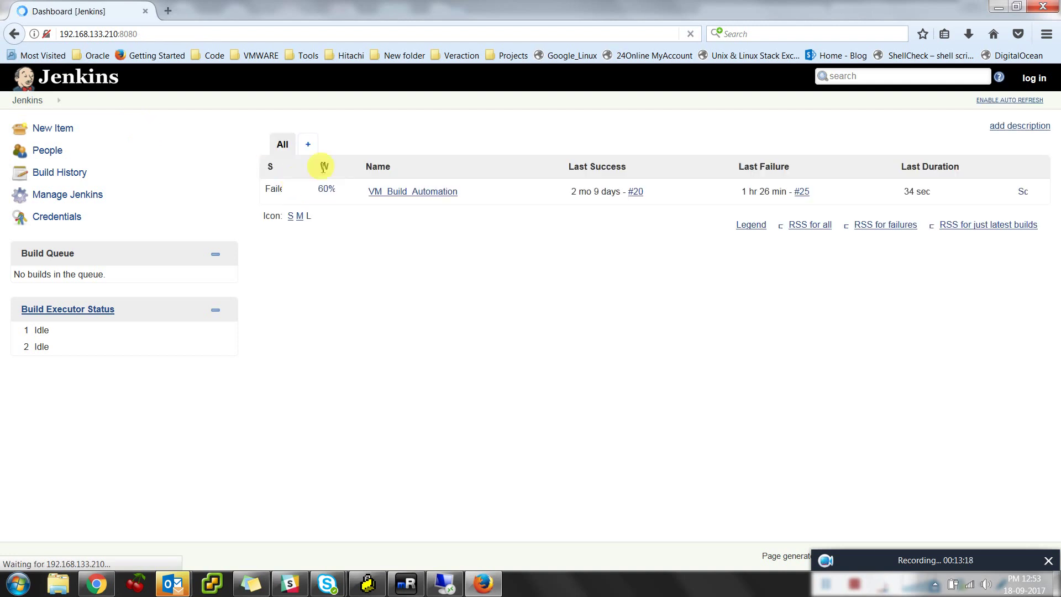
pyautogui.click(418, 196)
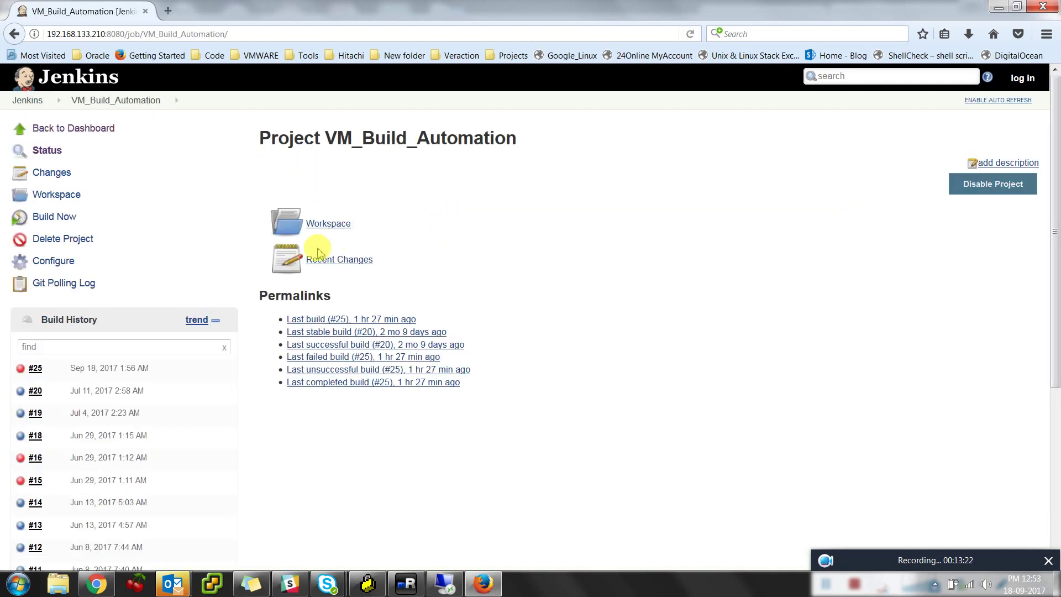
pyautogui.moveTo(77, 368)
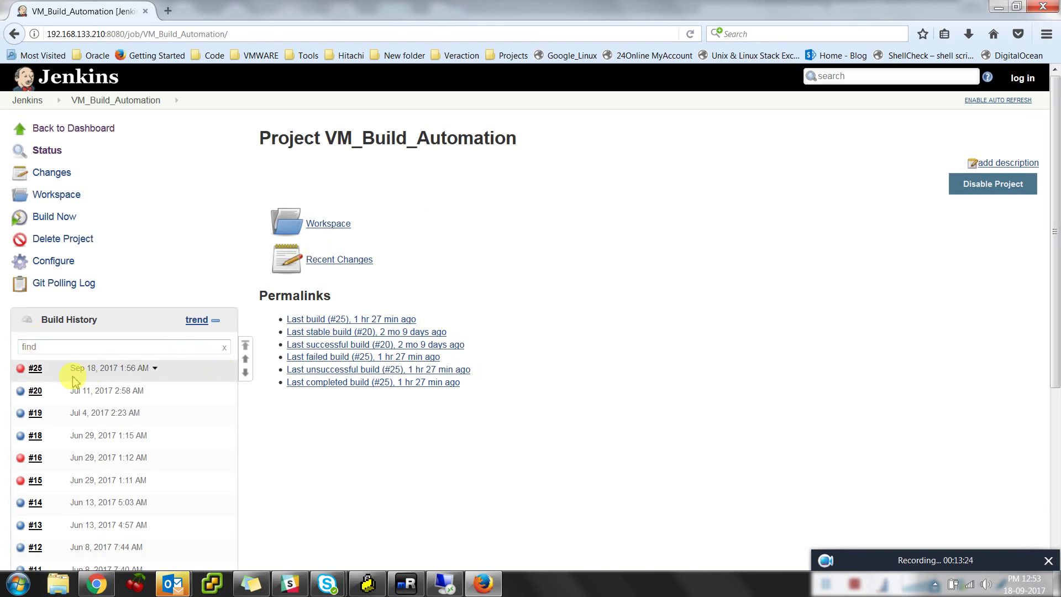
pyautogui.click(154, 368)
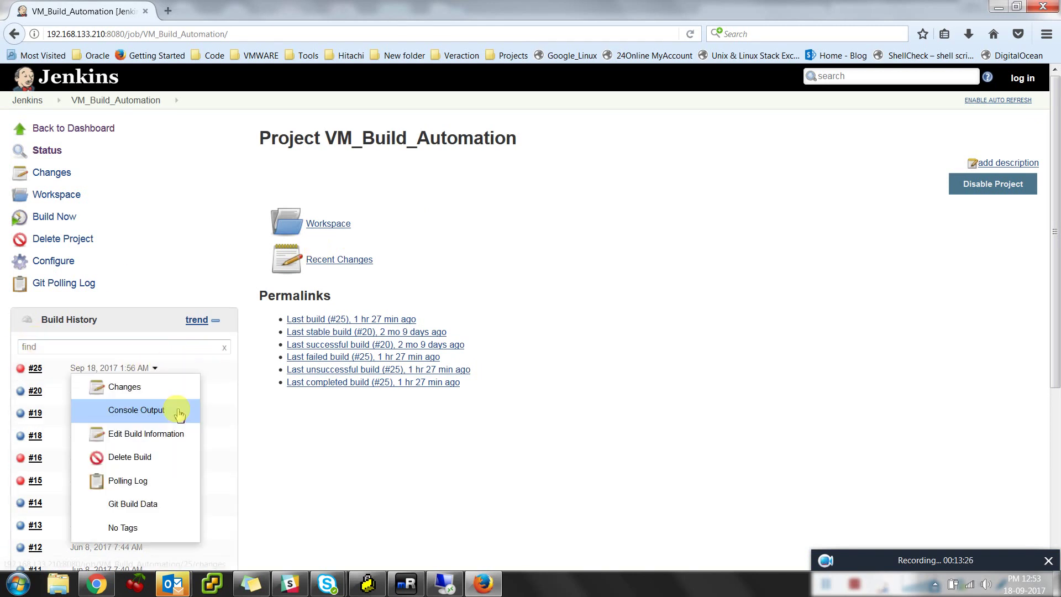
pyautogui.click(168, 458)
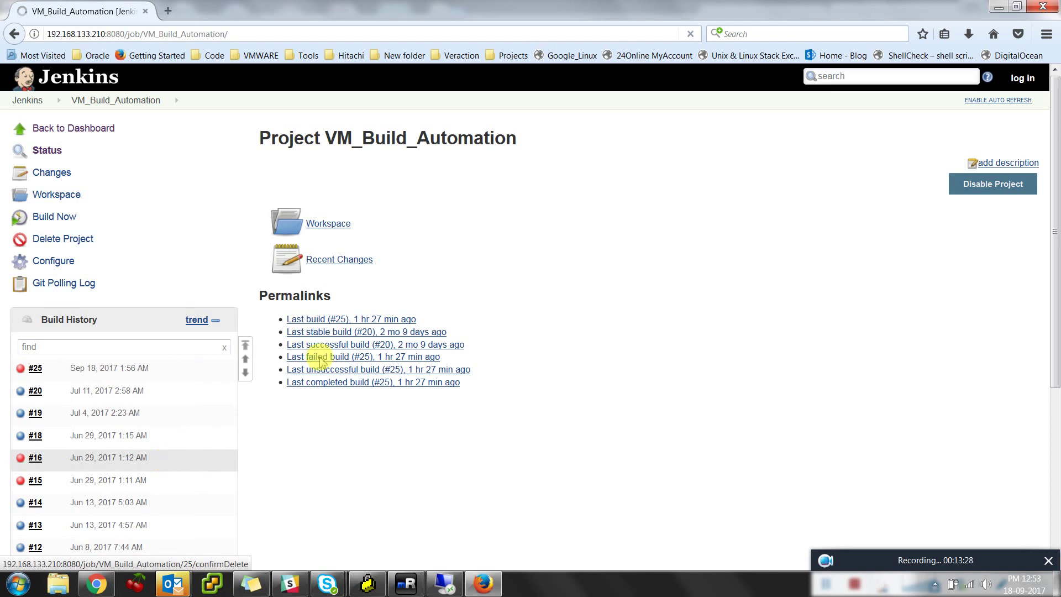
pyautogui.click(443, 137)
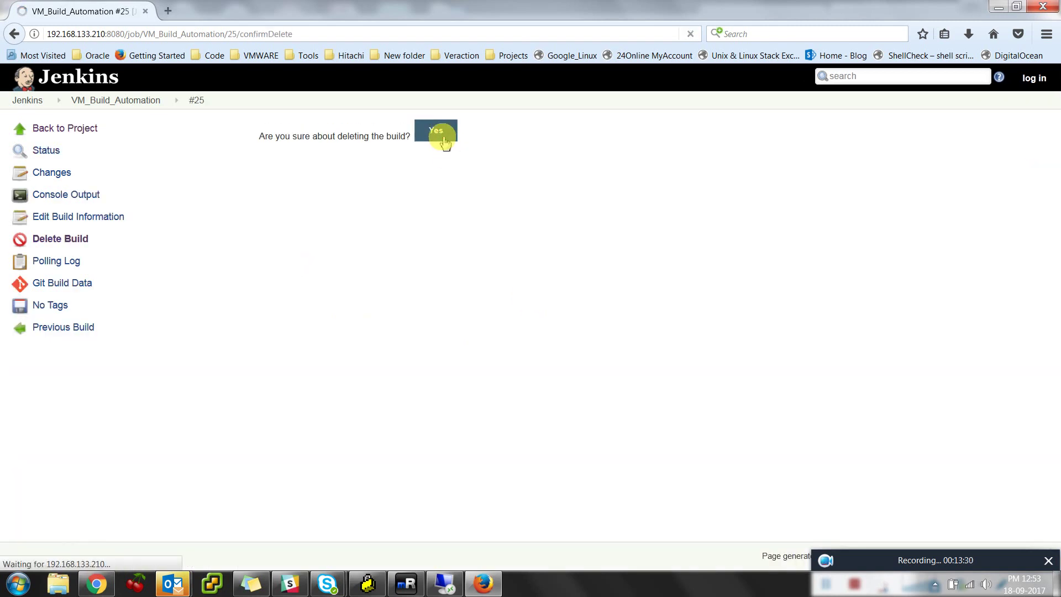
pyautogui.click(444, 137)
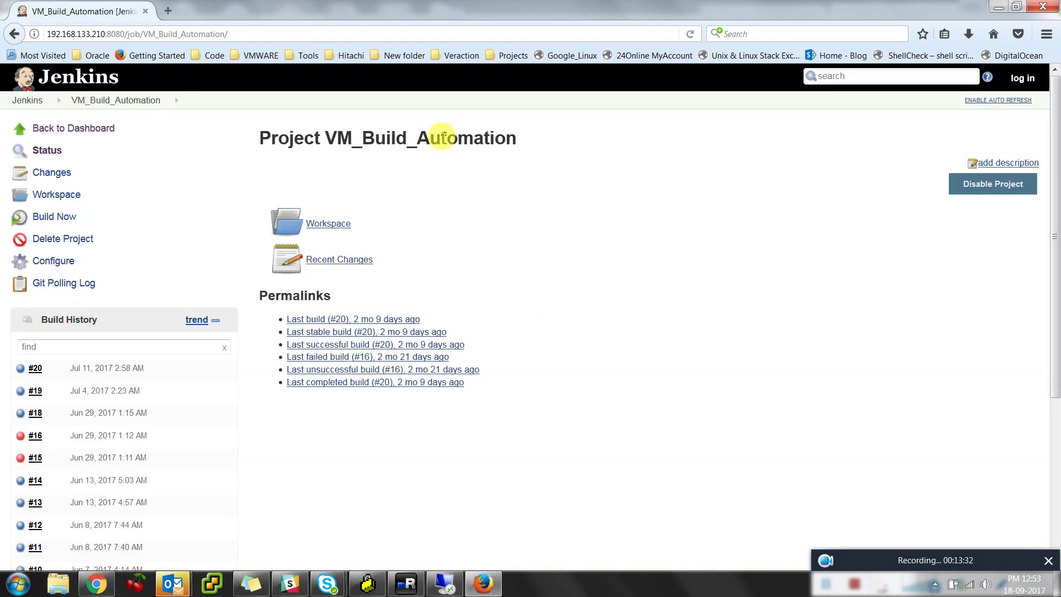
pyautogui.hotkey('alt', 'Tab')
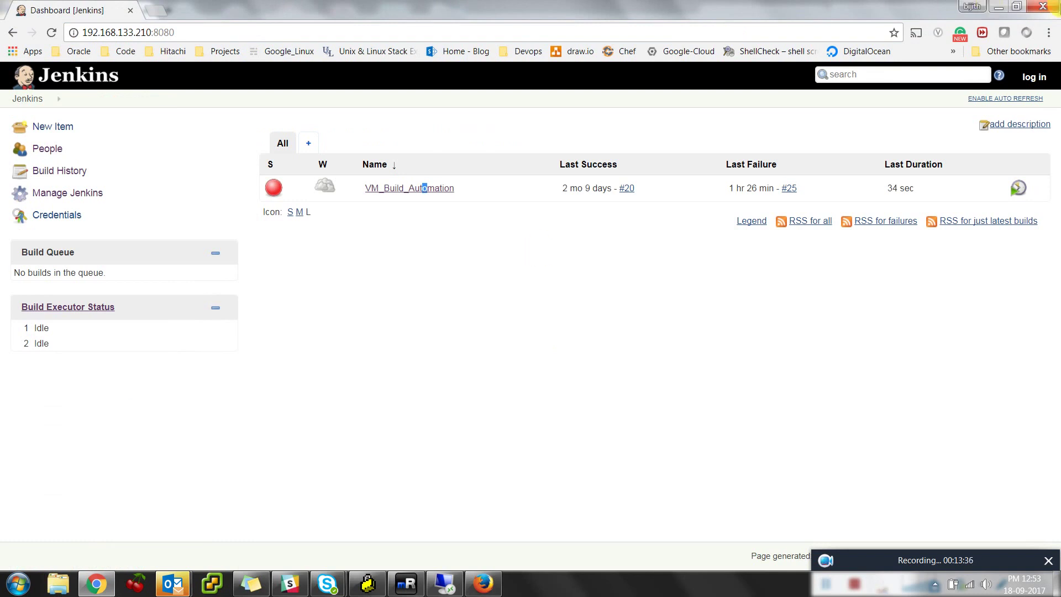
# Sign in to Jenkins in Chrome with the AD user's username and password, then open Manage Jenkins
pyautogui.click(1034, 76)
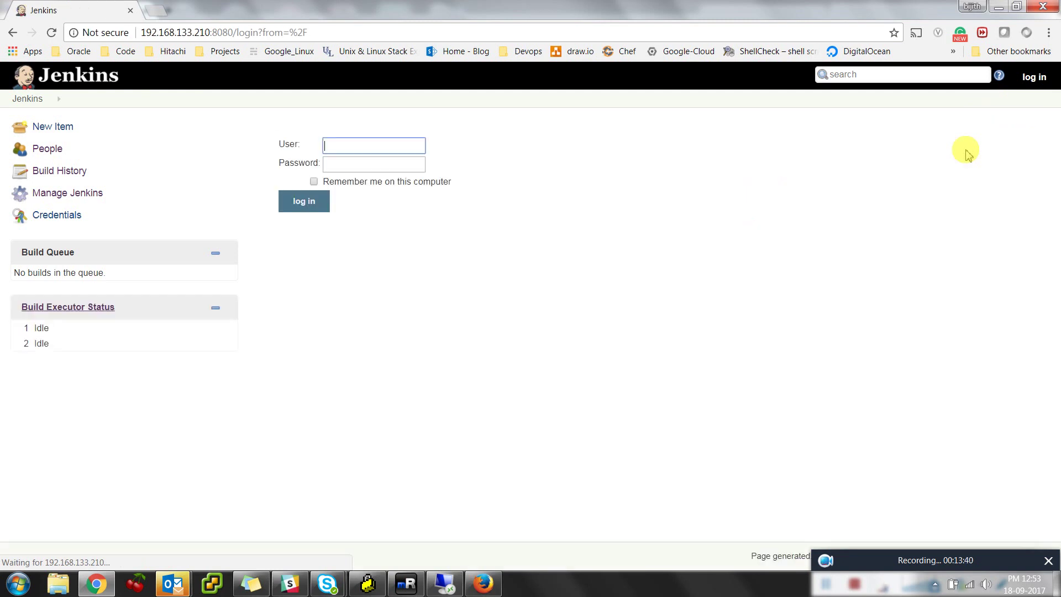
pyautogui.press('Tab')
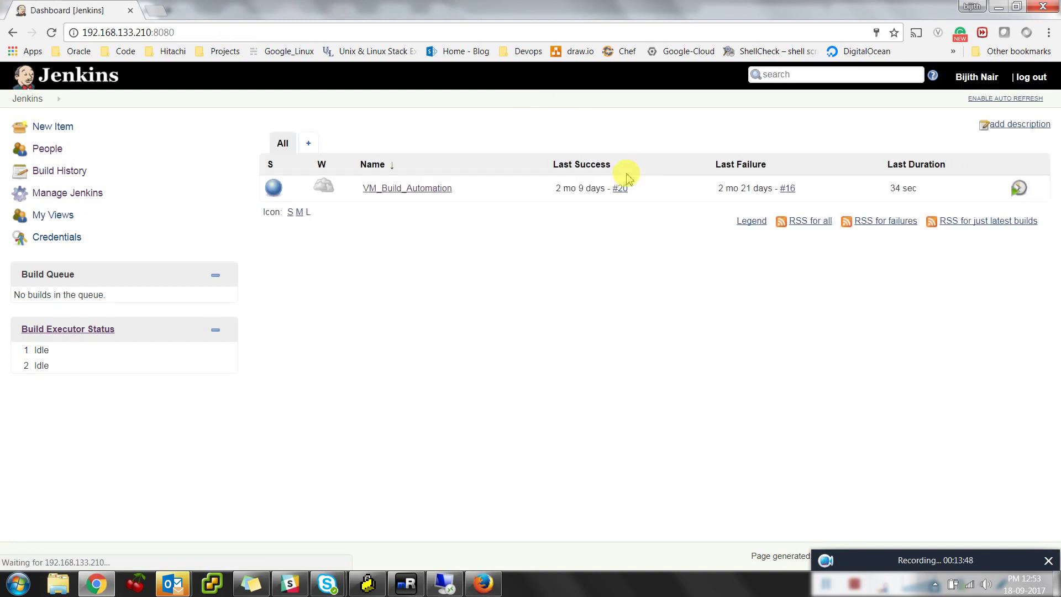
pyautogui.click(66, 193)
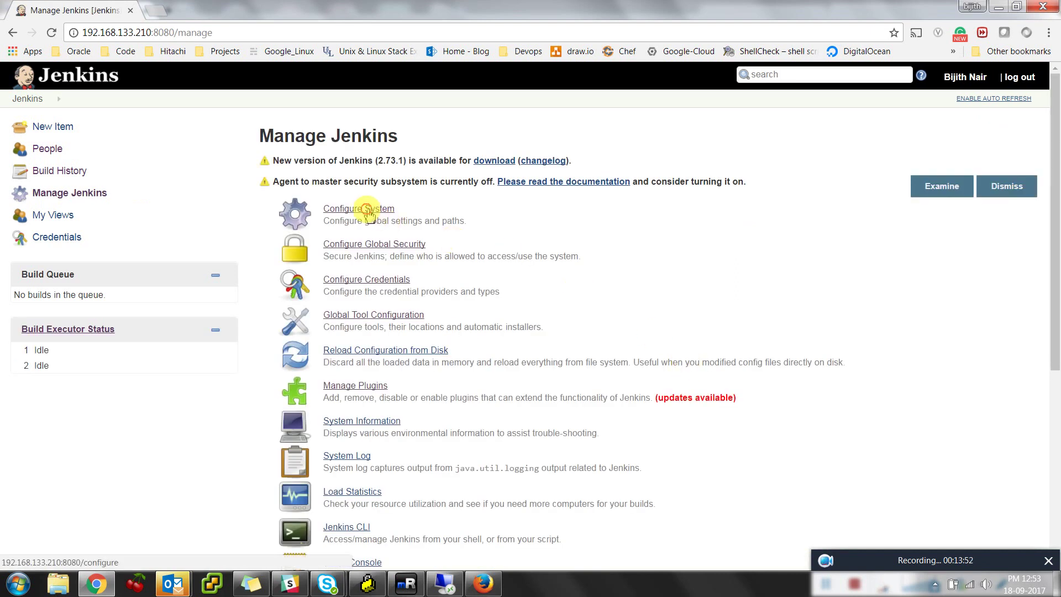
# In Configure System, keep the SSH remote host port at 22 and apply the change
pyautogui.click(367, 213)
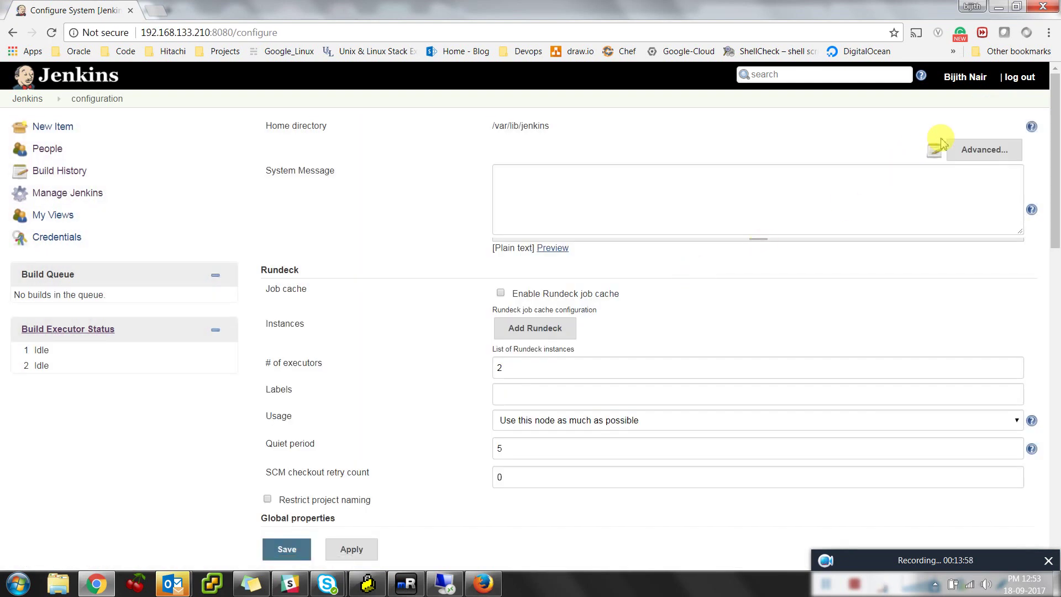
pyautogui.scroll(-6, 487, 429)
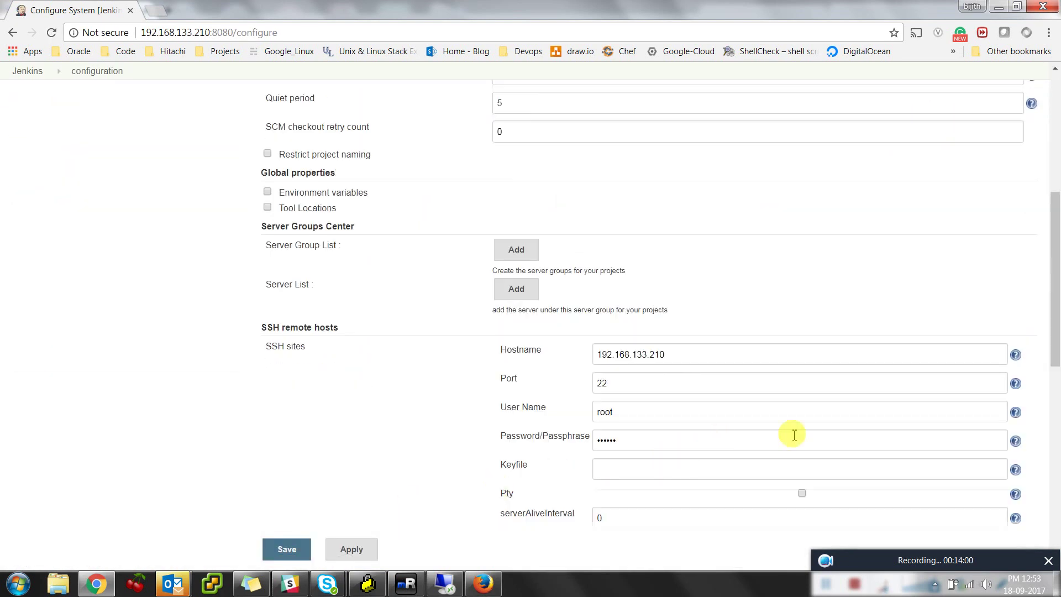
pyautogui.click(679, 385)
pyautogui.click(583, 415)
pyautogui.click(351, 549)
pyautogui.click(635, 390)
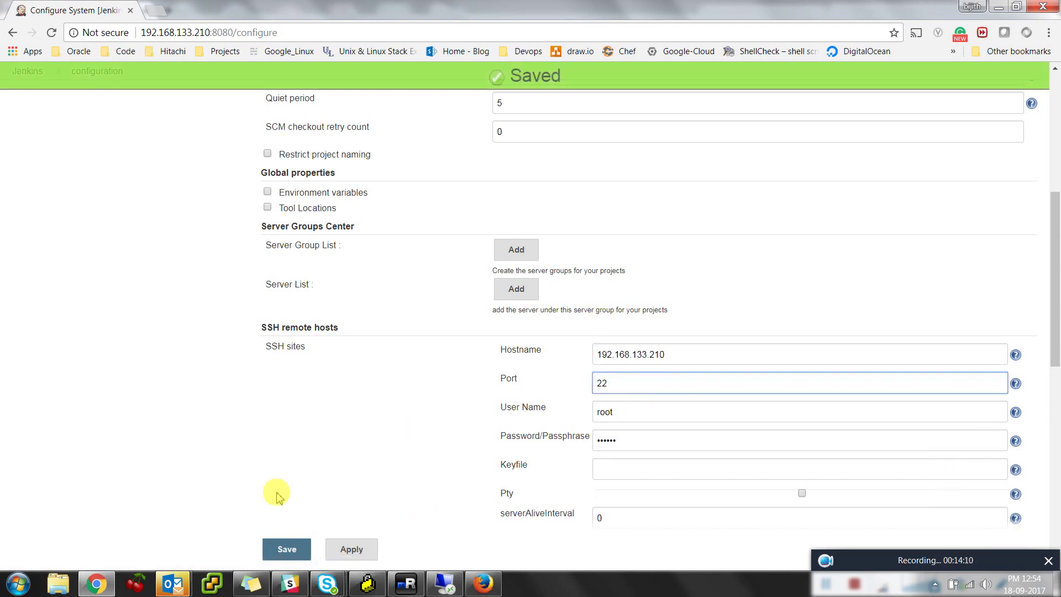
pyautogui.click(369, 546)
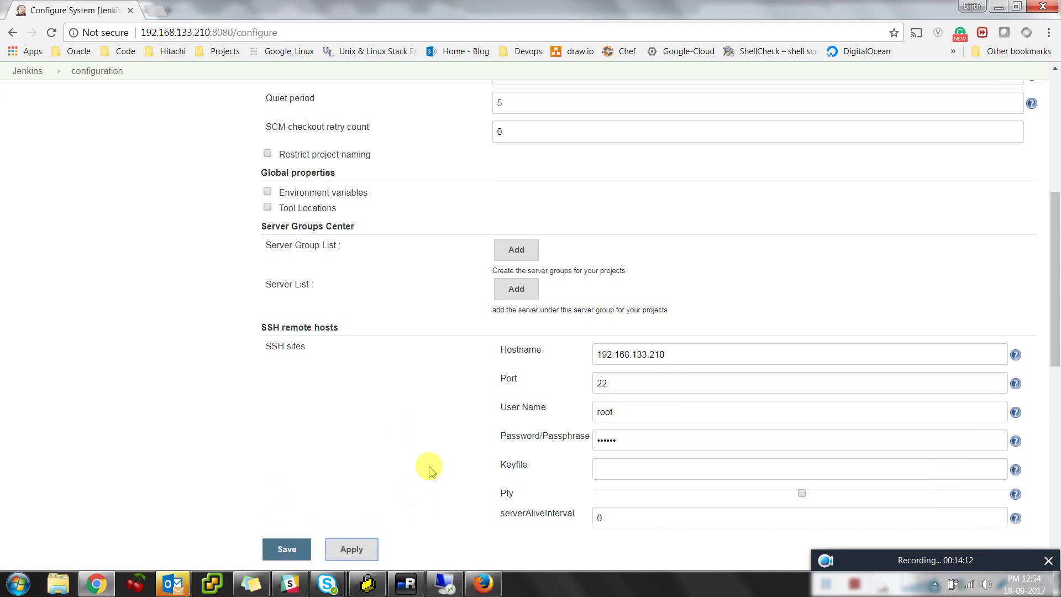
# Save the system configuration and decline Chrome's offer to save the password
pyautogui.click(285, 549)
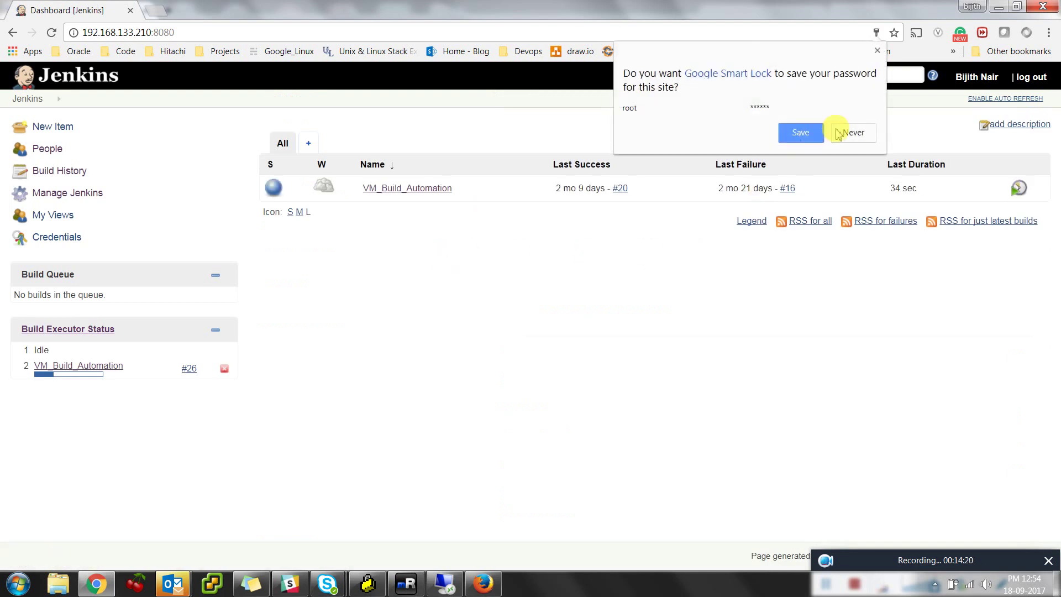
pyautogui.click(851, 133)
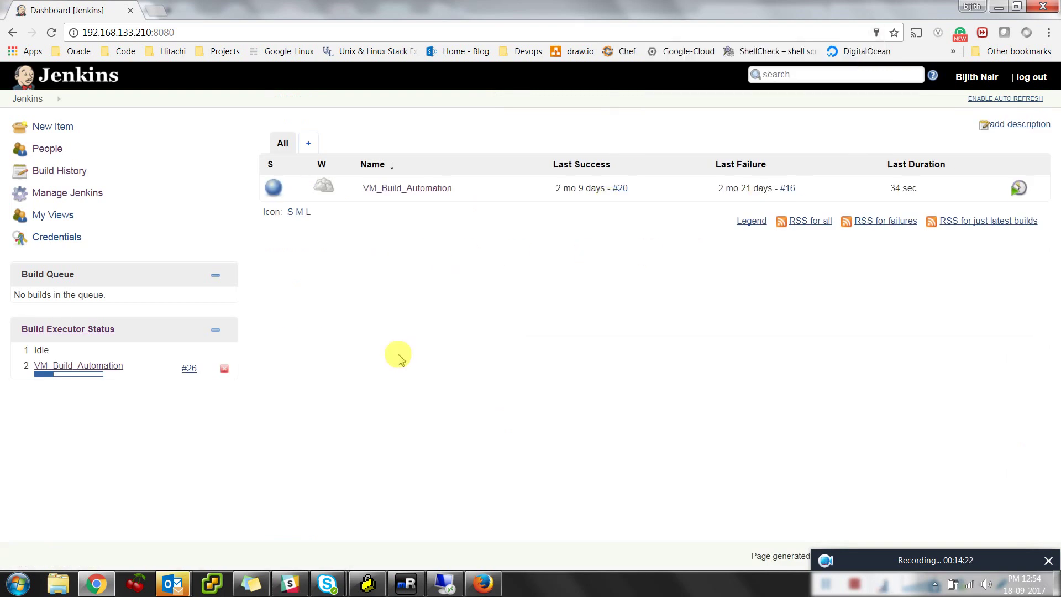
pyautogui.click(407, 586)
# Reopen /var/lib/jenkins/config.xml in vi and page through its roles and assigned groups
pyautogui.press('Up')
pyautogui.press('Up')
pyautogui.press('Return')
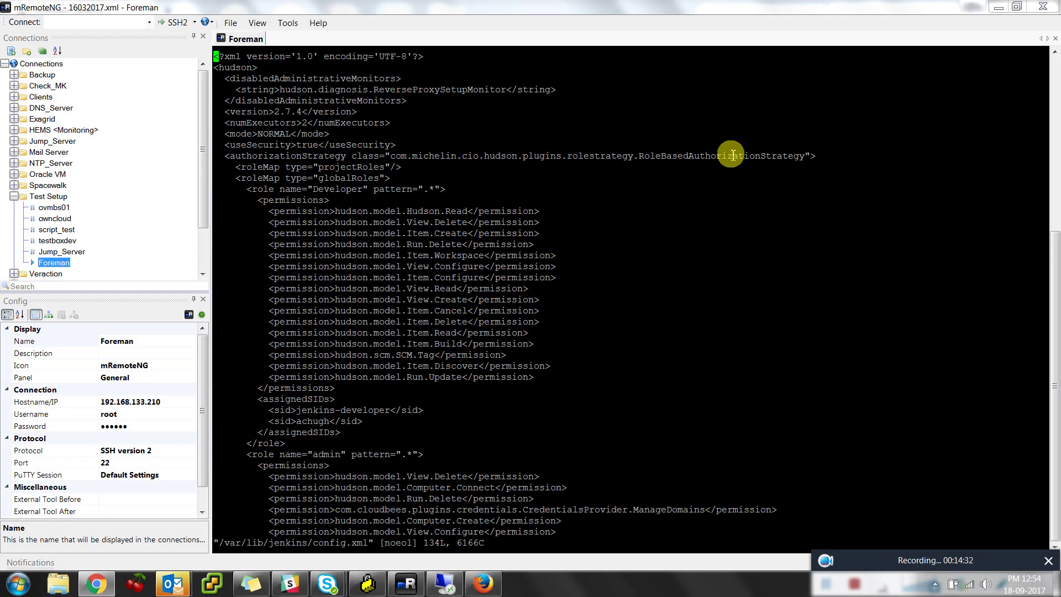
pyautogui.hotkey('ctrl', 'f')
pyautogui.hotkey('ctrl', 'b')
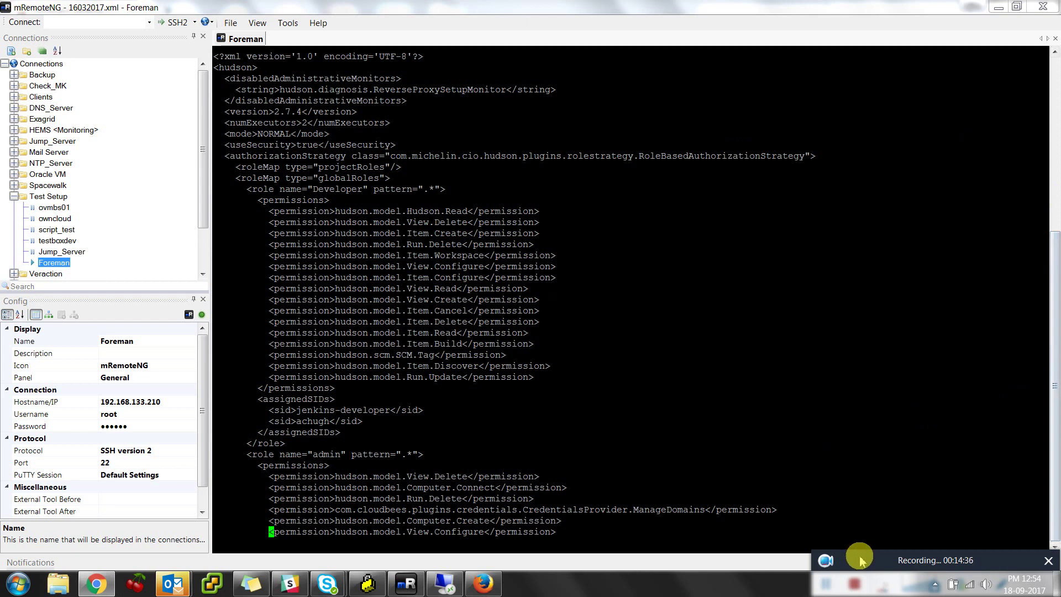
pyautogui.moveTo(859, 556); pyautogui.dragTo(720, 353)
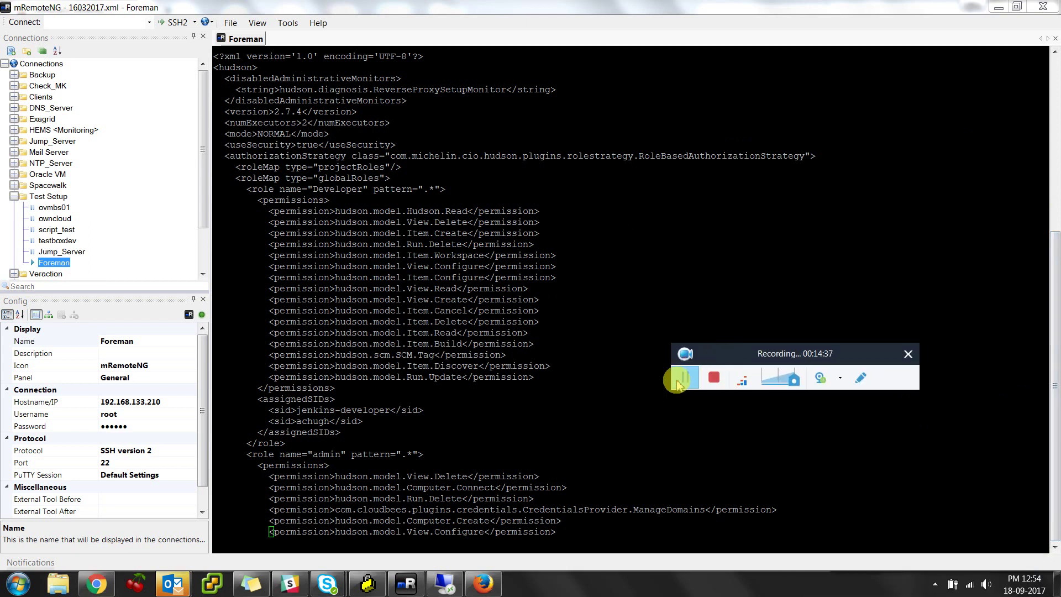
pyautogui.click(681, 379)
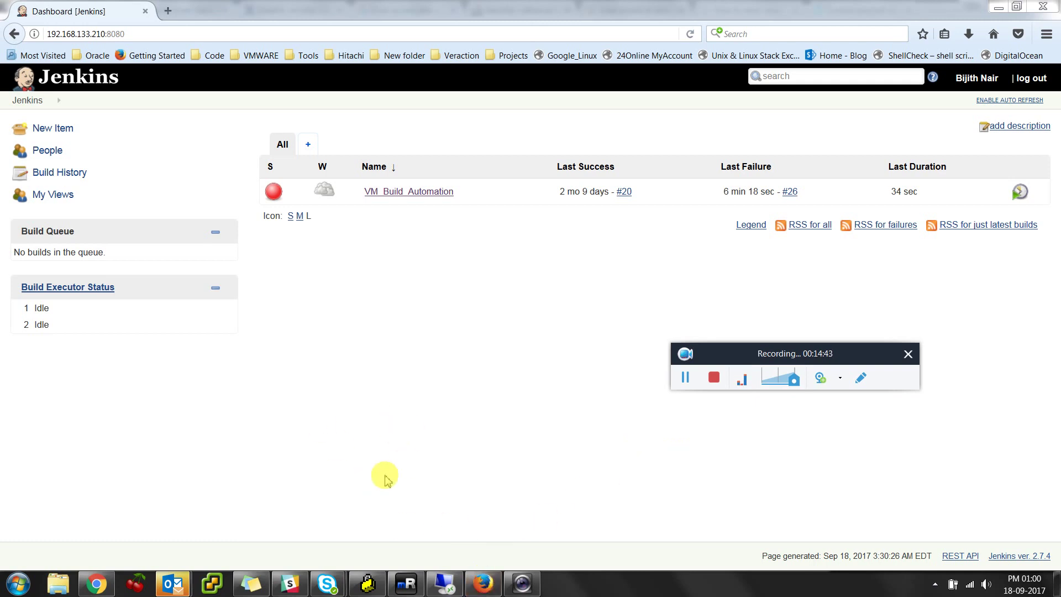
# Log out, then sign in to Jenkins as administrator with its password
pyautogui.click(1031, 78)
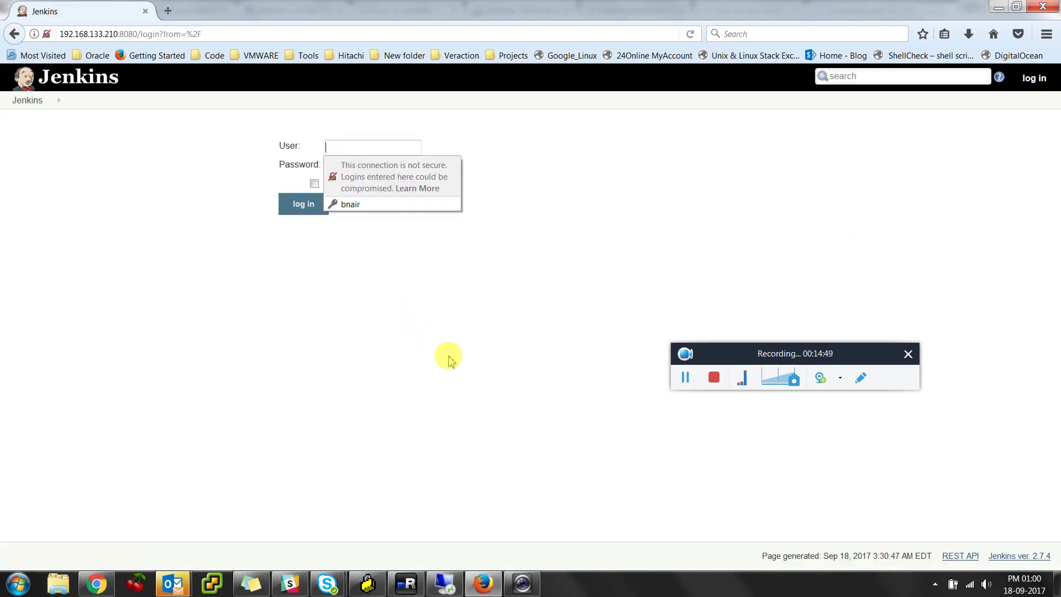
pyautogui.write('admin')
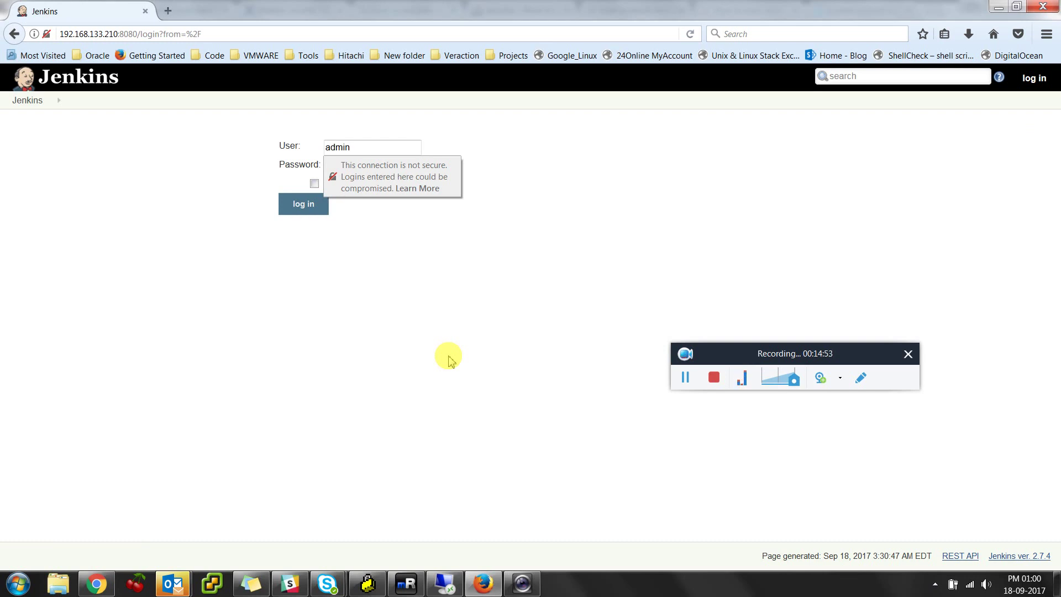
pyautogui.write('istrator')
pyautogui.press('Tab')
pyautogui.write('••••')
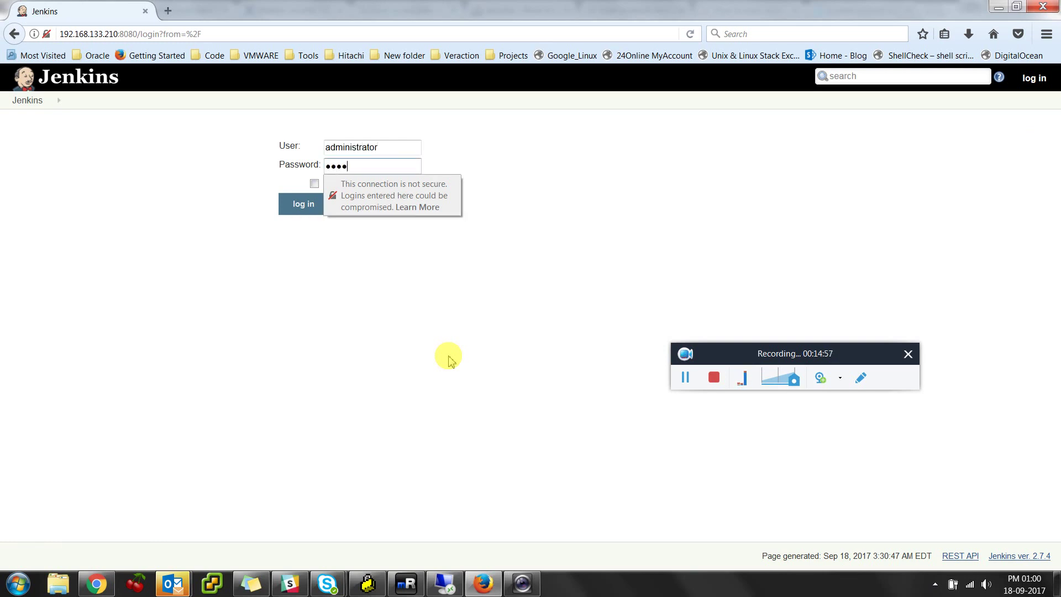
pyautogui.write('•••••••')
pyautogui.press('Return')
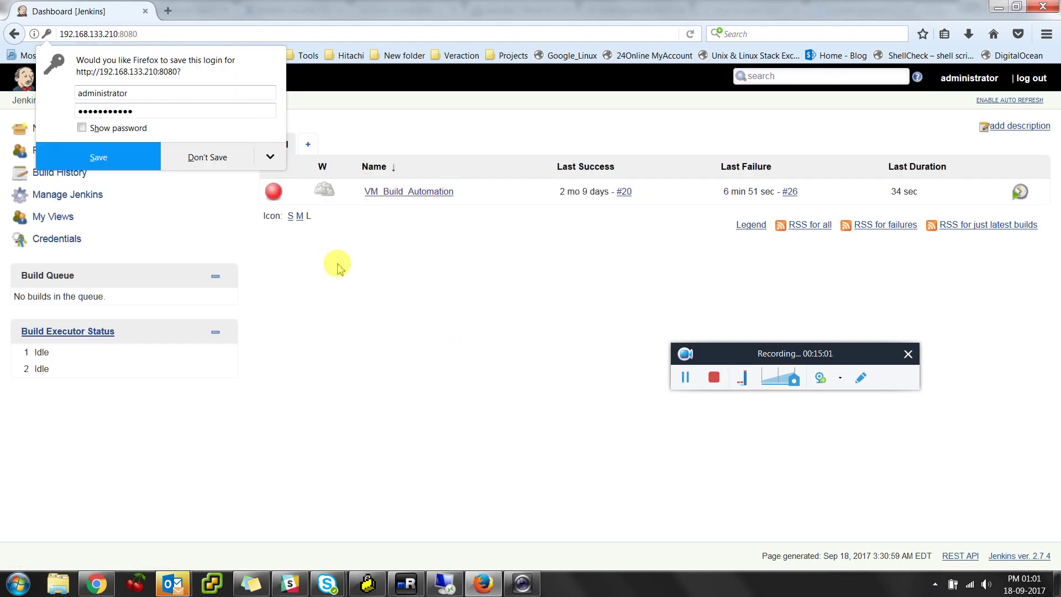
# Dismiss Firefox's save-login prompt and open Manage Jenkins > Assign Roles
pyautogui.click(207, 157)
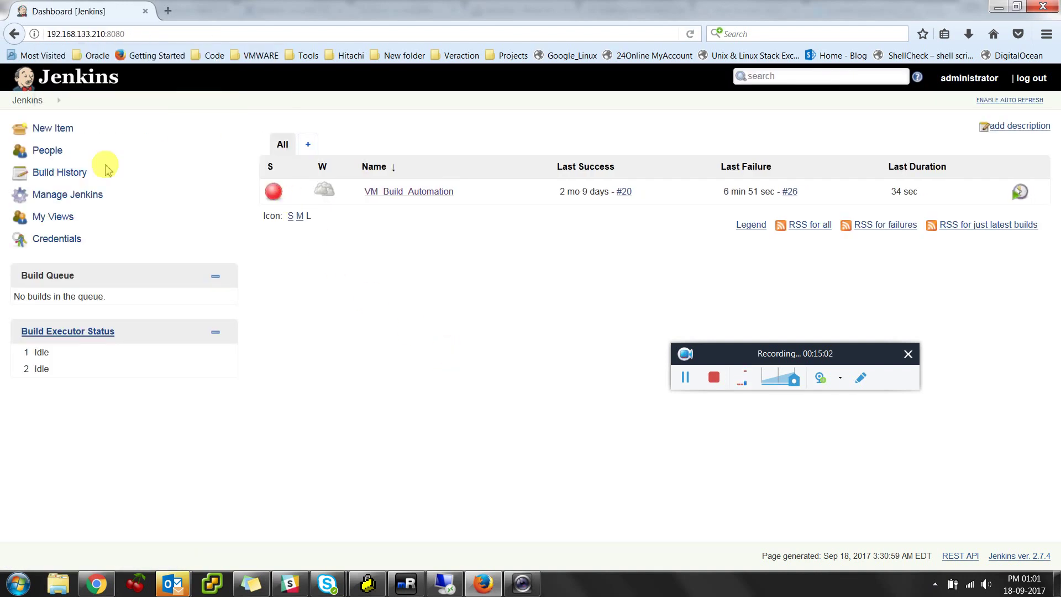
pyautogui.click(72, 196)
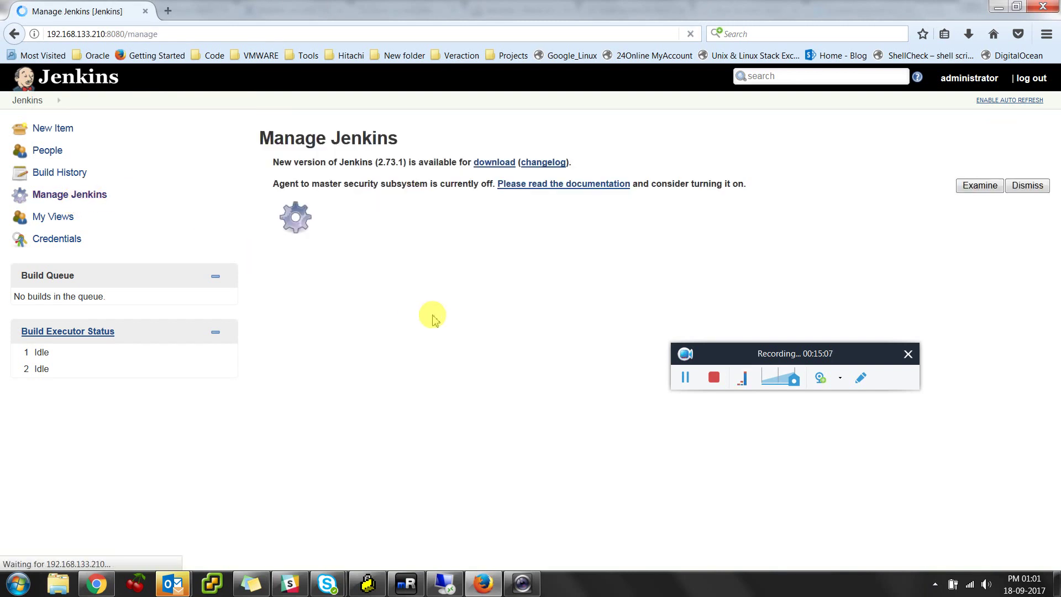
pyautogui.scroll(-6, 441, 320)
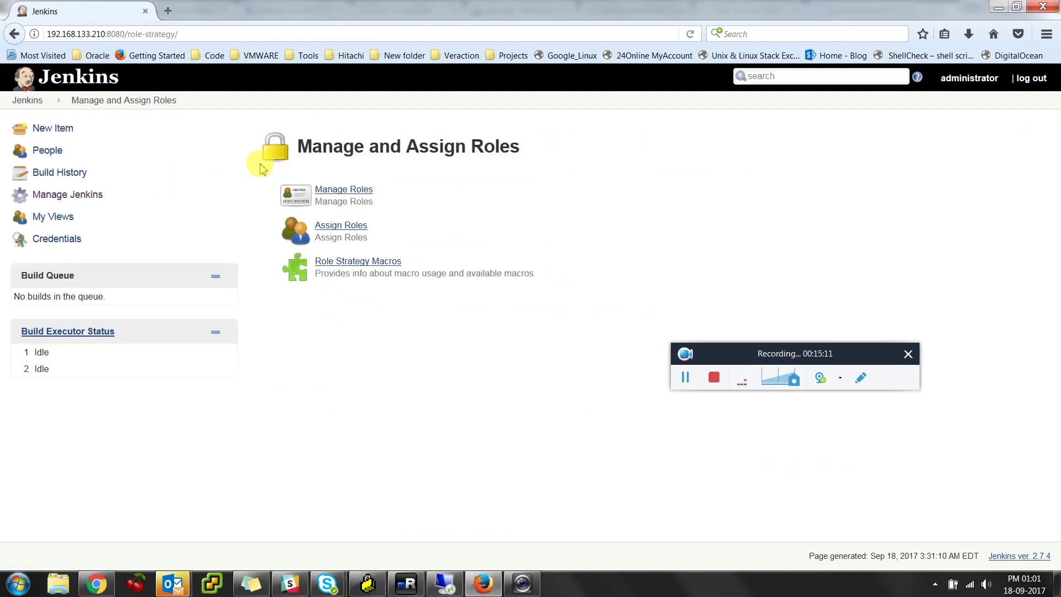
pyautogui.click(365, 226)
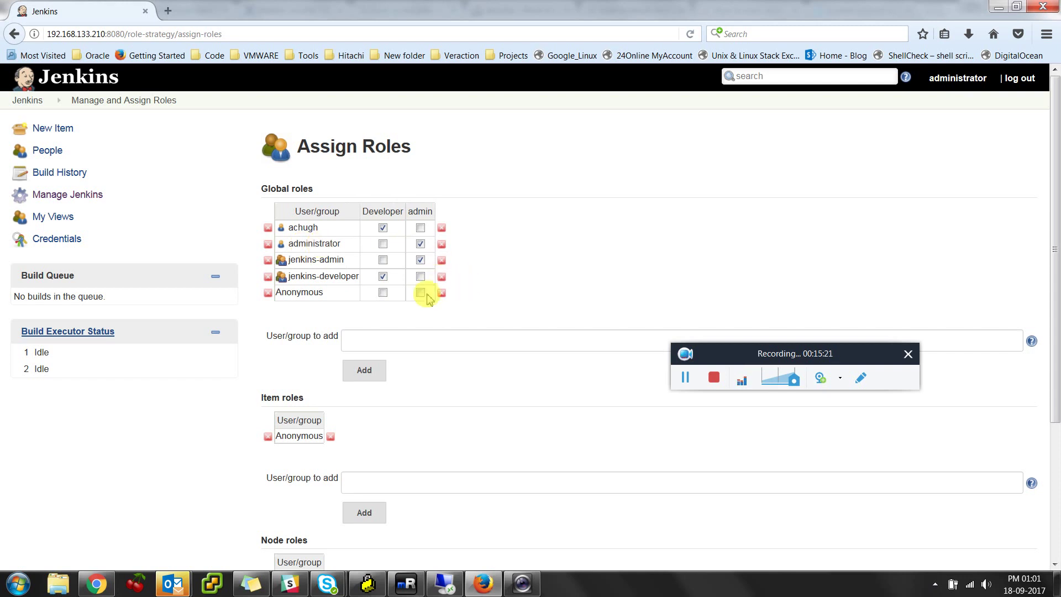
# Highlight the Anonymous row and the jenkins-admin group in the global roles table
pyautogui.moveTo(327, 305); pyautogui.dragTo(275, 295)
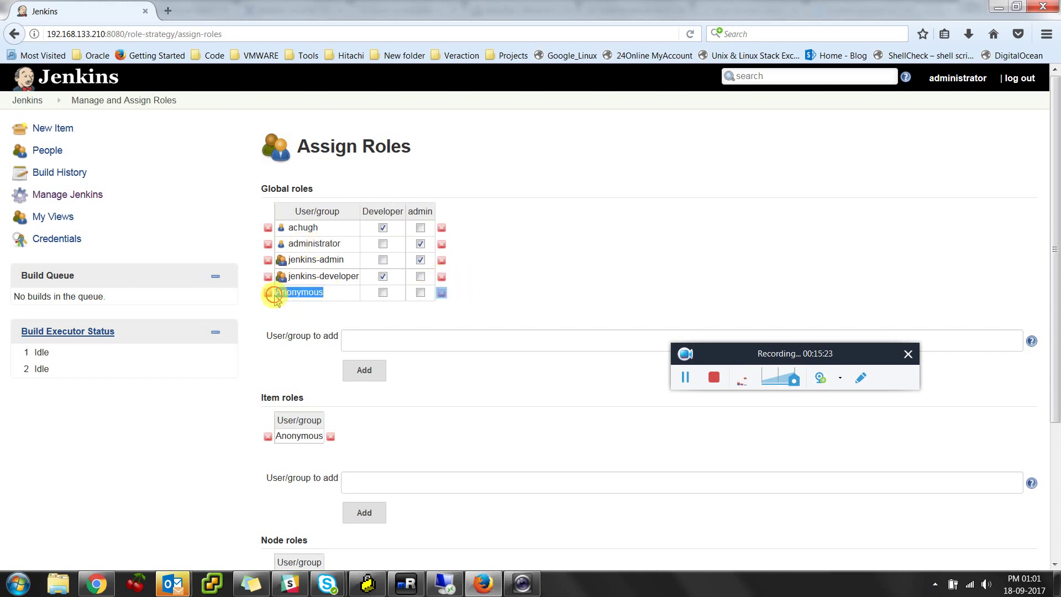
pyautogui.click(509, 267)
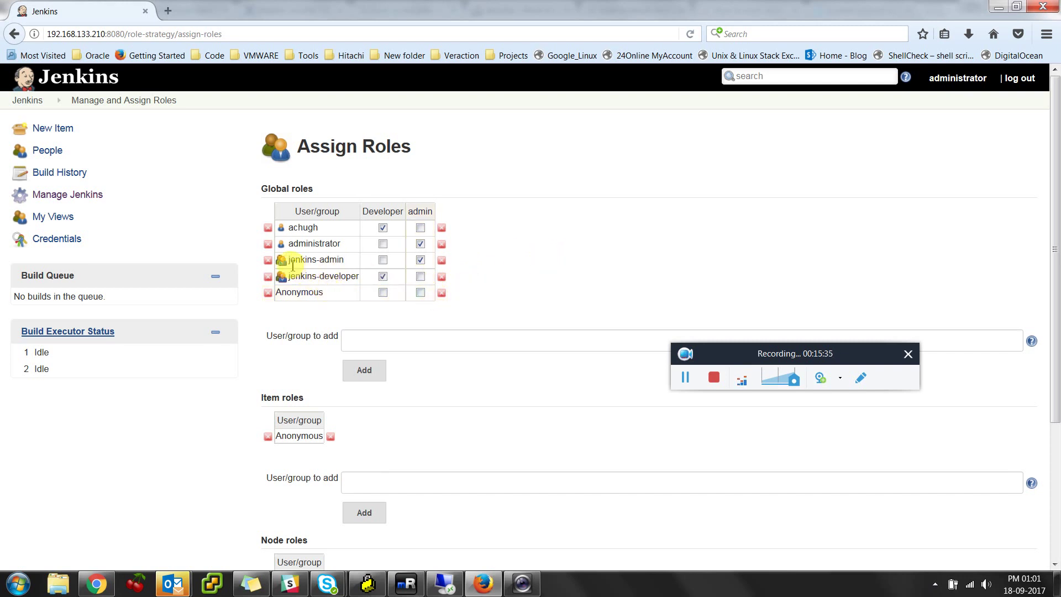
pyautogui.moveTo(289, 259); pyautogui.dragTo(362, 264)
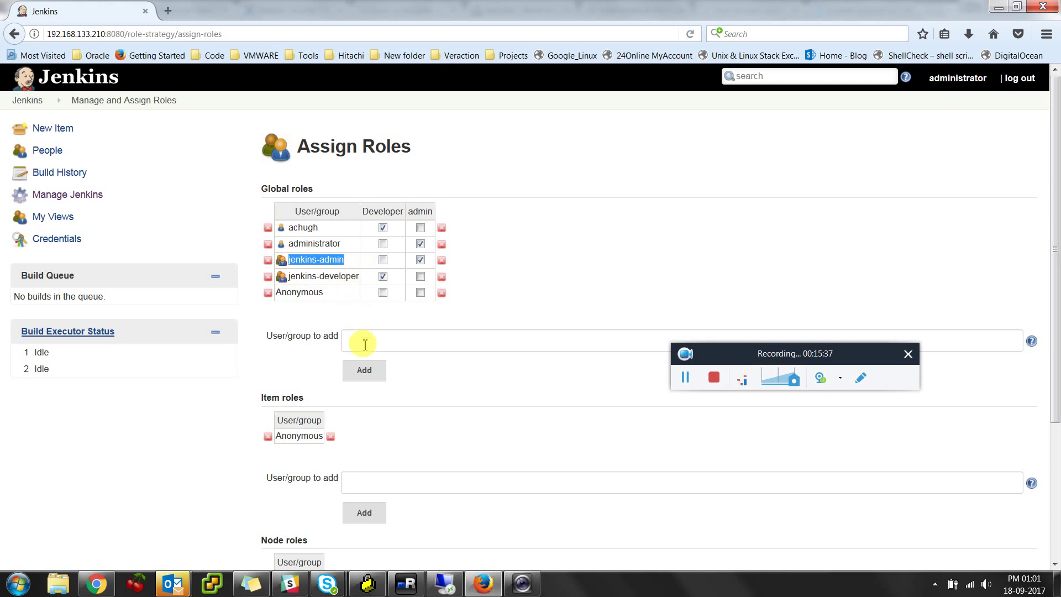
pyautogui.click(445, 586)
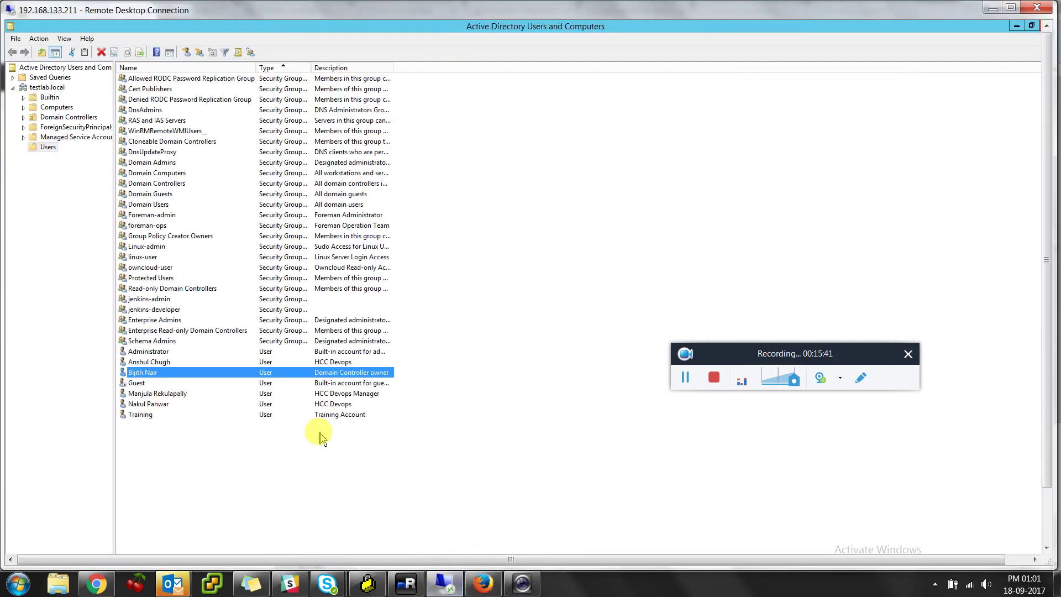
pyautogui.doubleClick(205, 373)
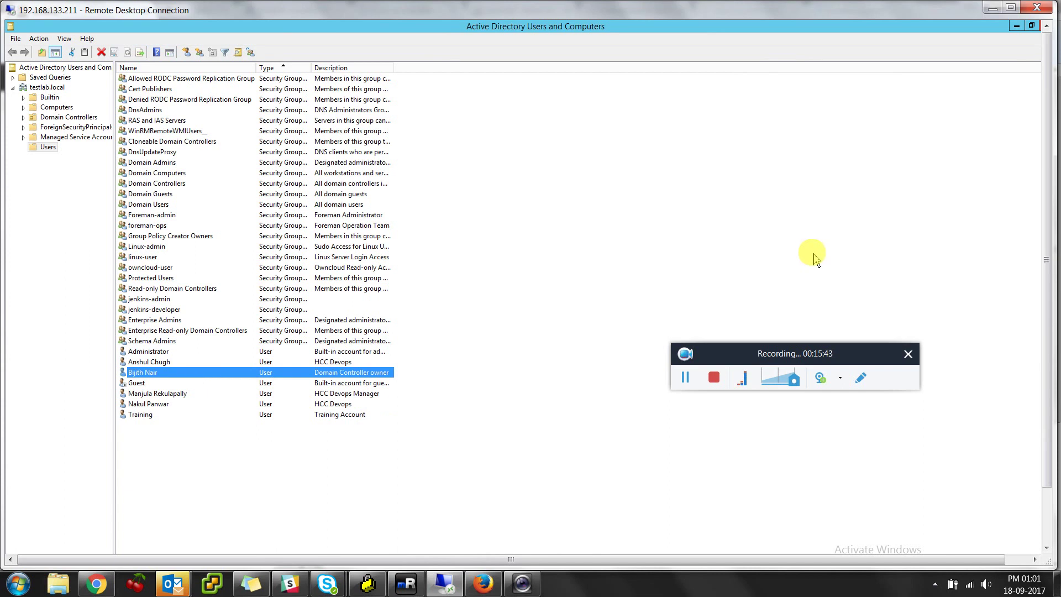
pyautogui.click(637, 165)
pyautogui.hotkey('alt', 'Tab')
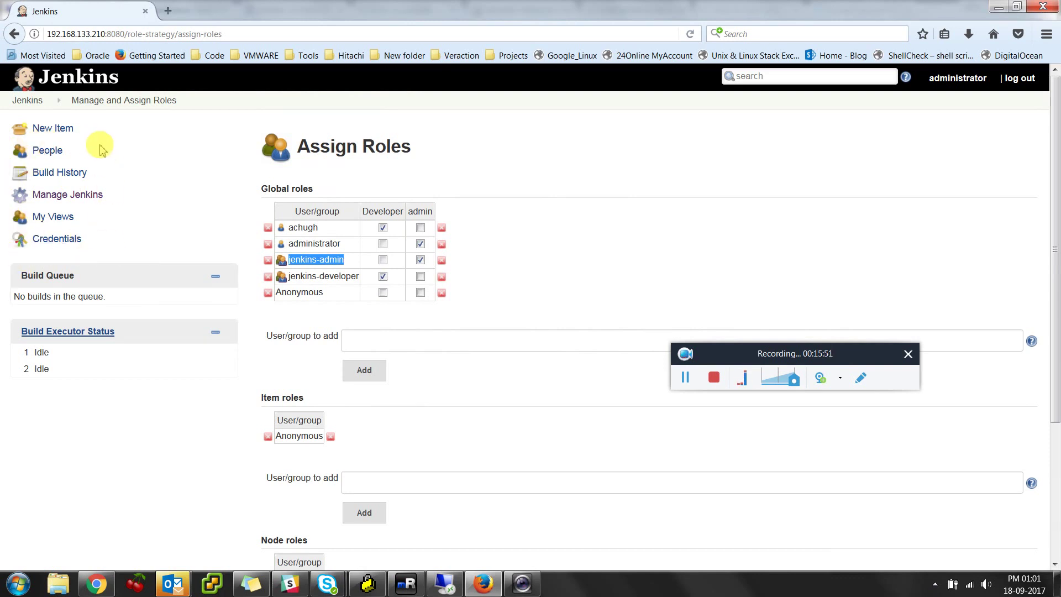
# Log out and sign back in as the domain test user using the saved password
pyautogui.click(1021, 79)
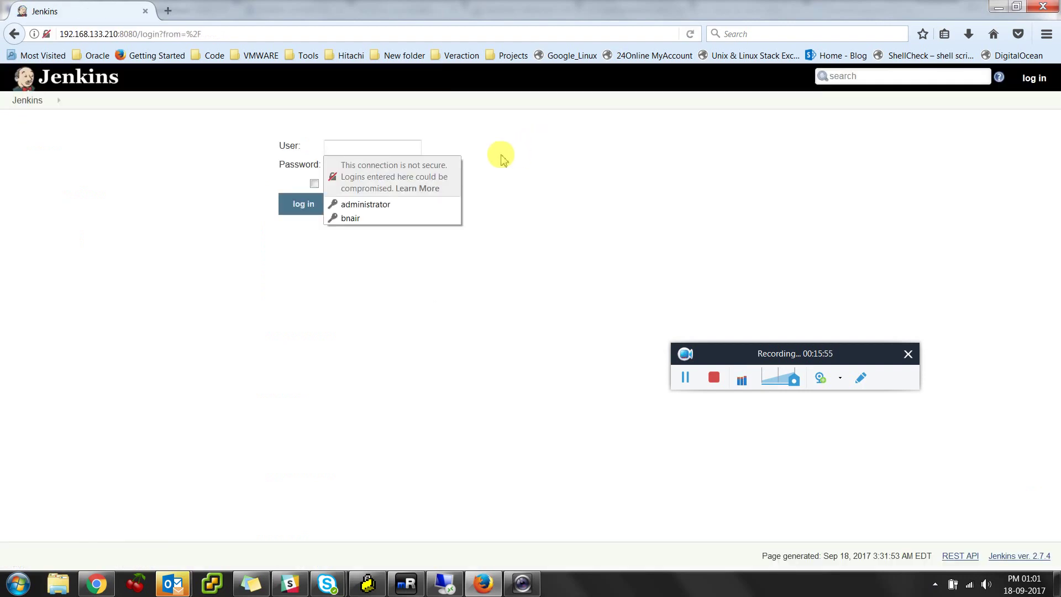
pyautogui.press('Tab')
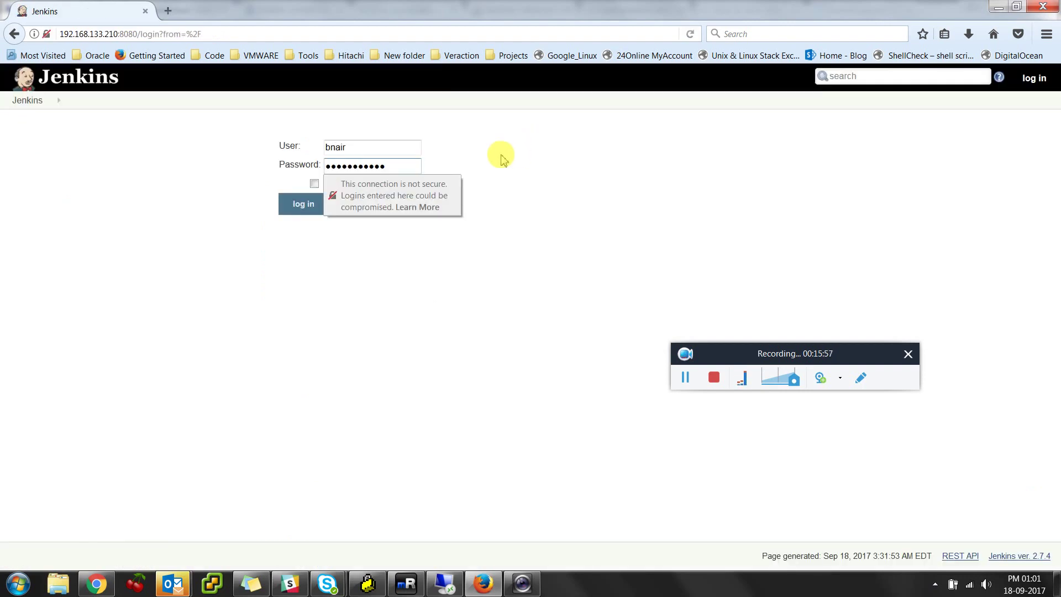
pyautogui.press('Return')
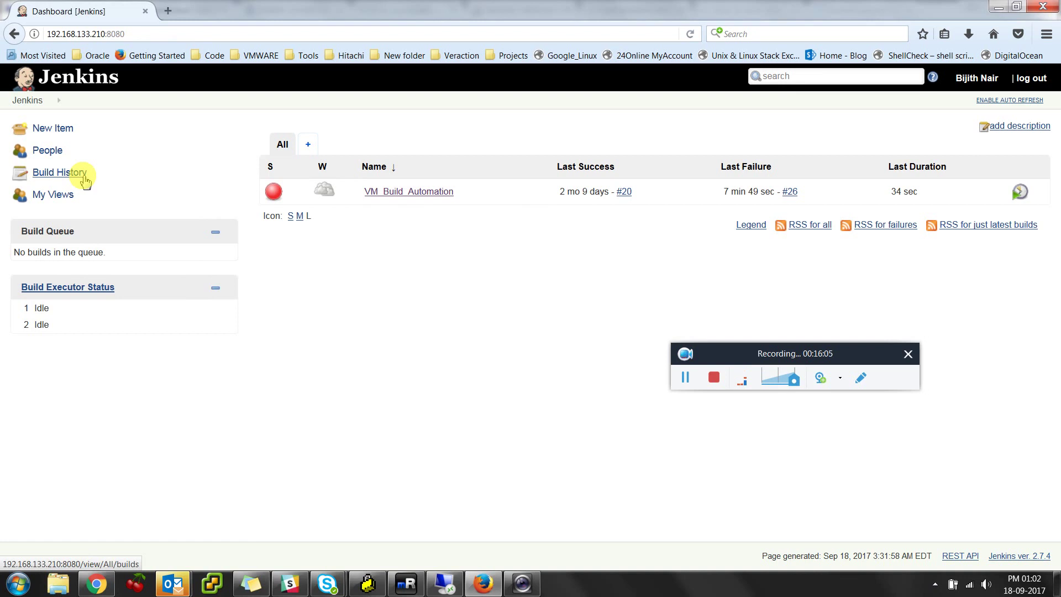
# Remove the test user from the jenkins-developer group in its Member Of list
pyautogui.click(451, 586)
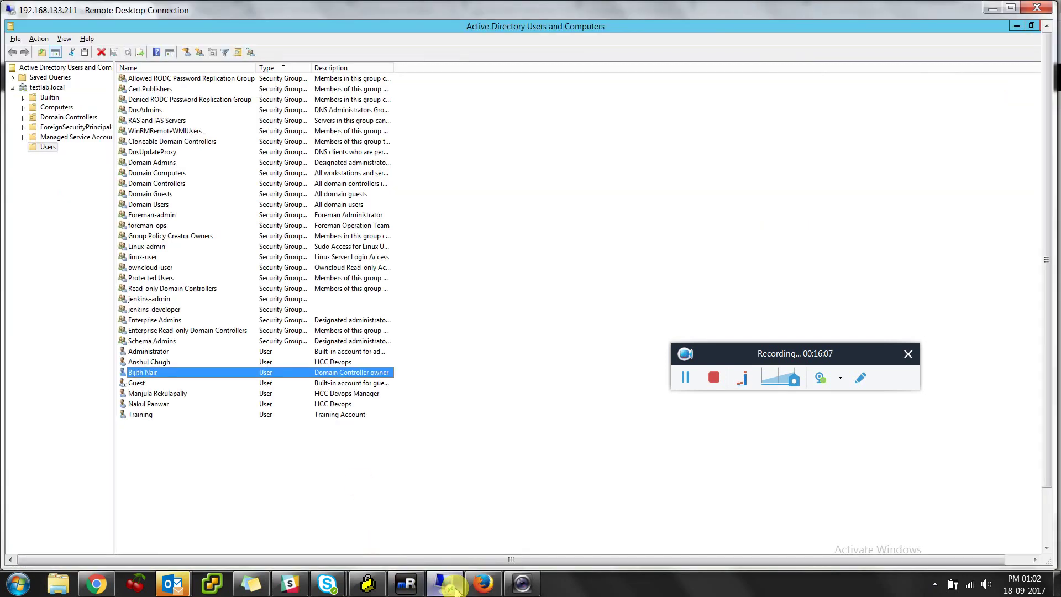
pyautogui.doubleClick(172, 374)
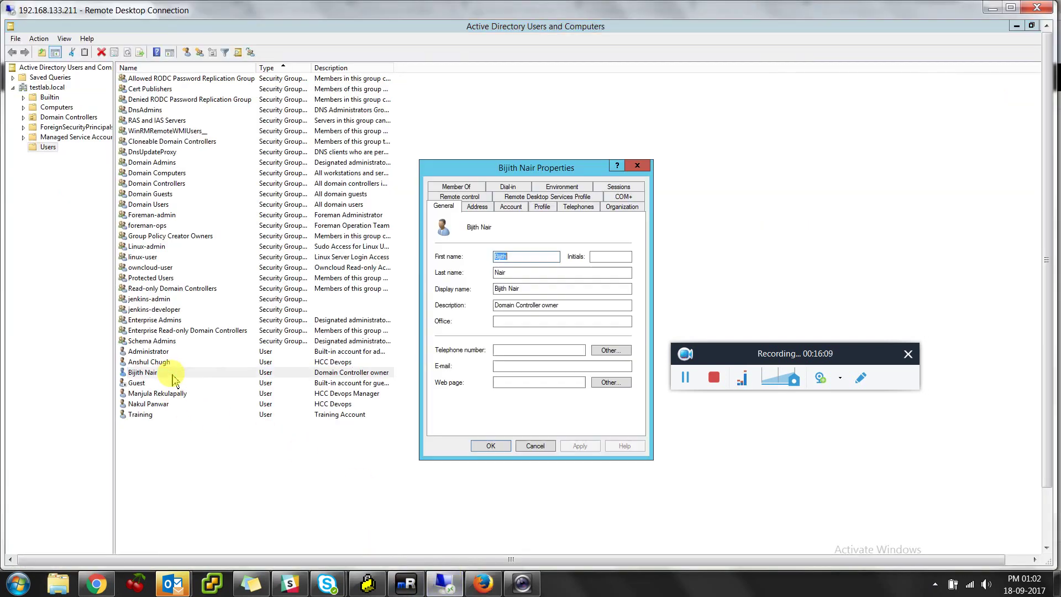
pyautogui.click(468, 188)
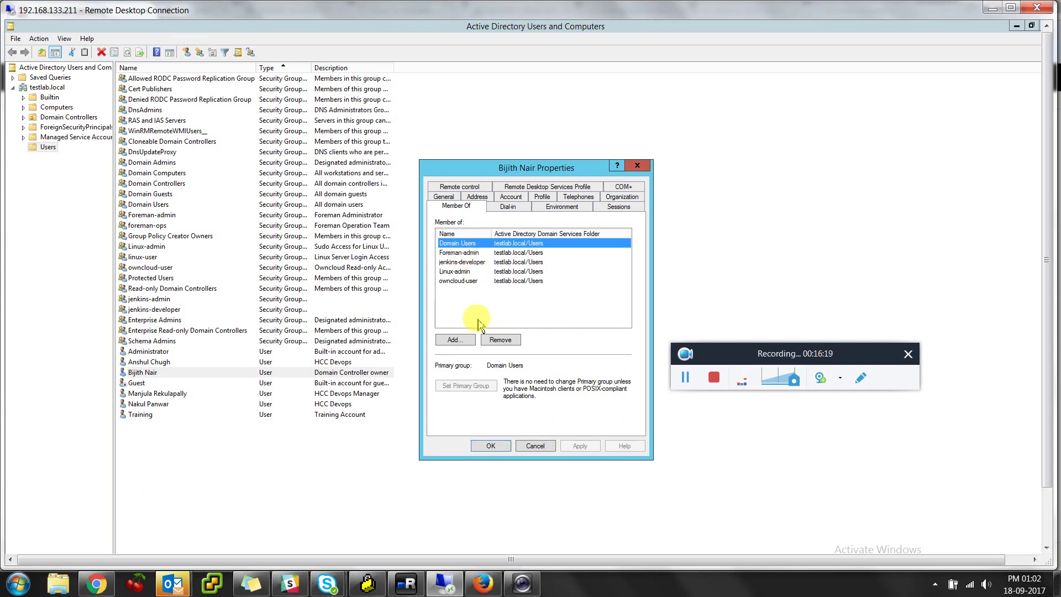
pyautogui.click(469, 263)
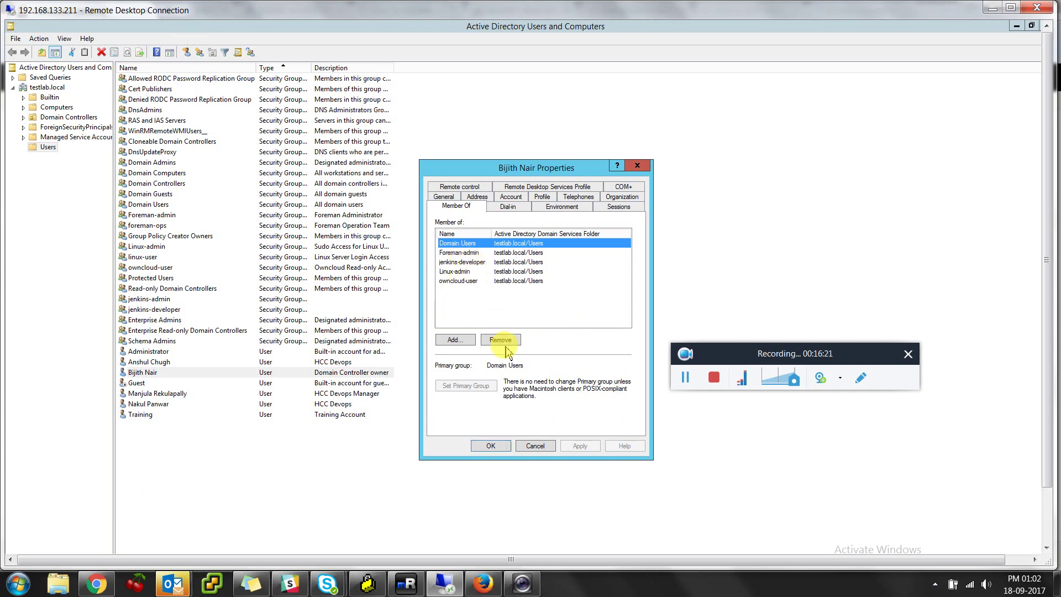
pyautogui.click(503, 340)
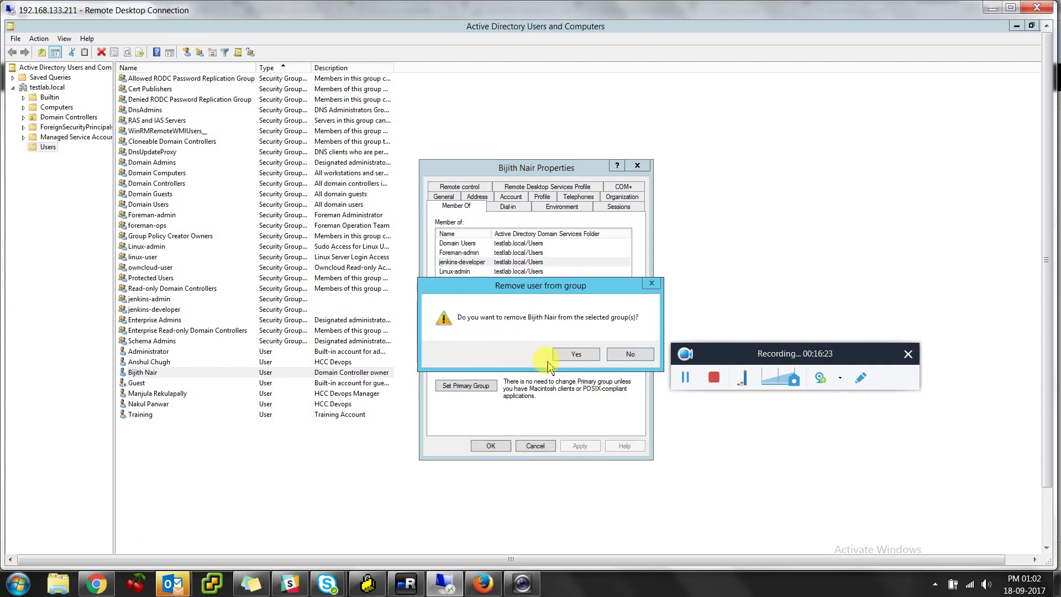
pyautogui.press('Return')
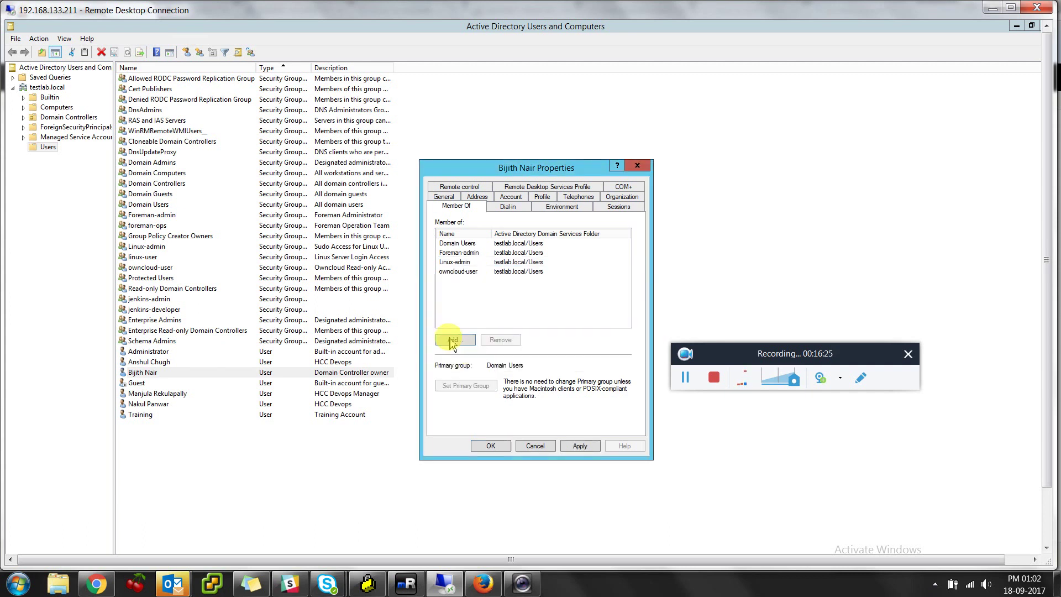
# Add the test user to the jenkins-admin group and save its properties
pyautogui.click(452, 340)
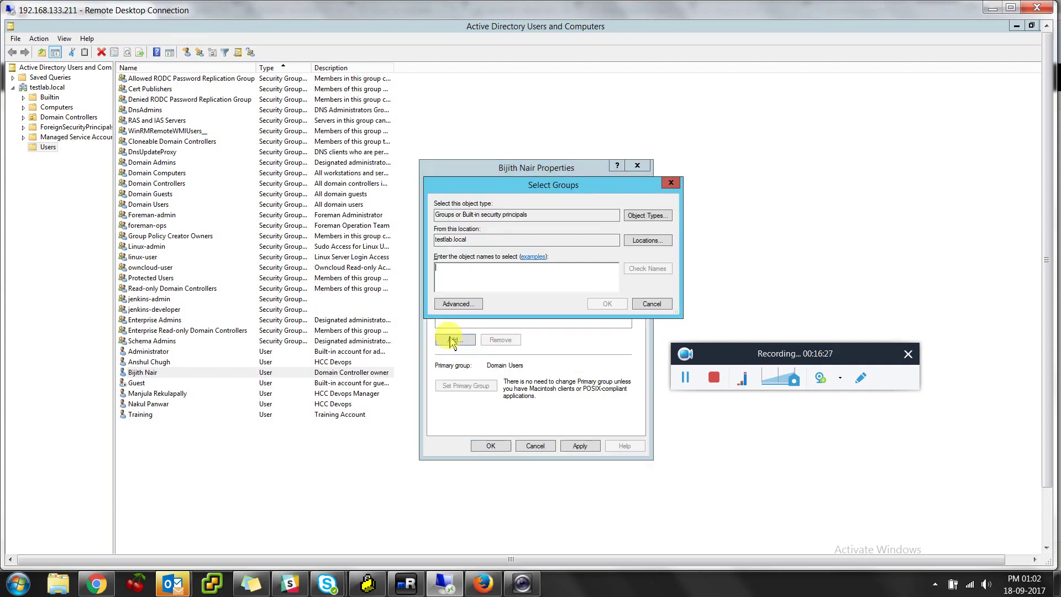
pyautogui.write('jenins')
pyautogui.press('Return')
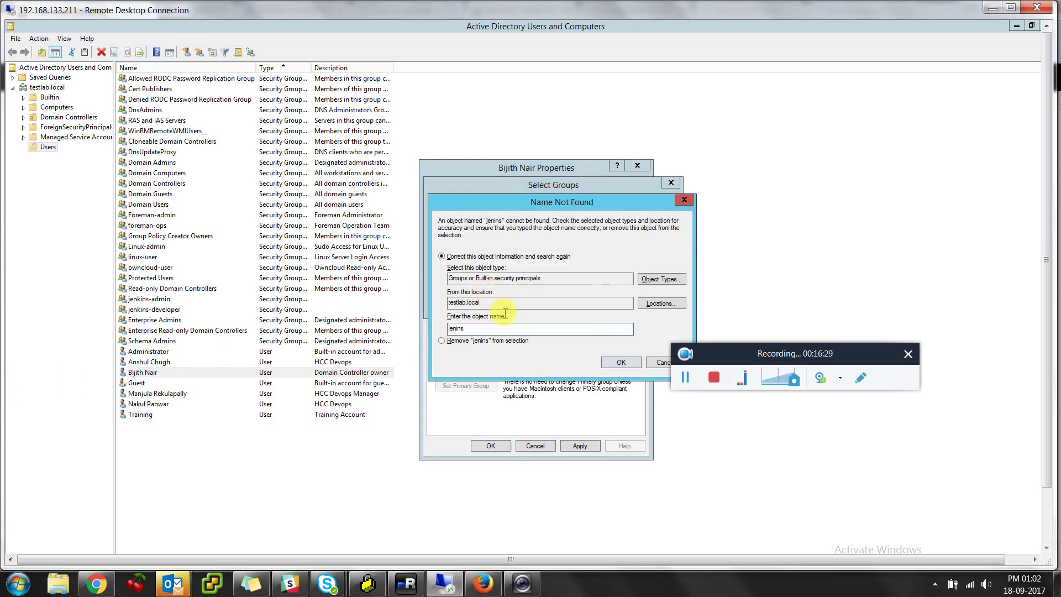
pyautogui.press('Escape')
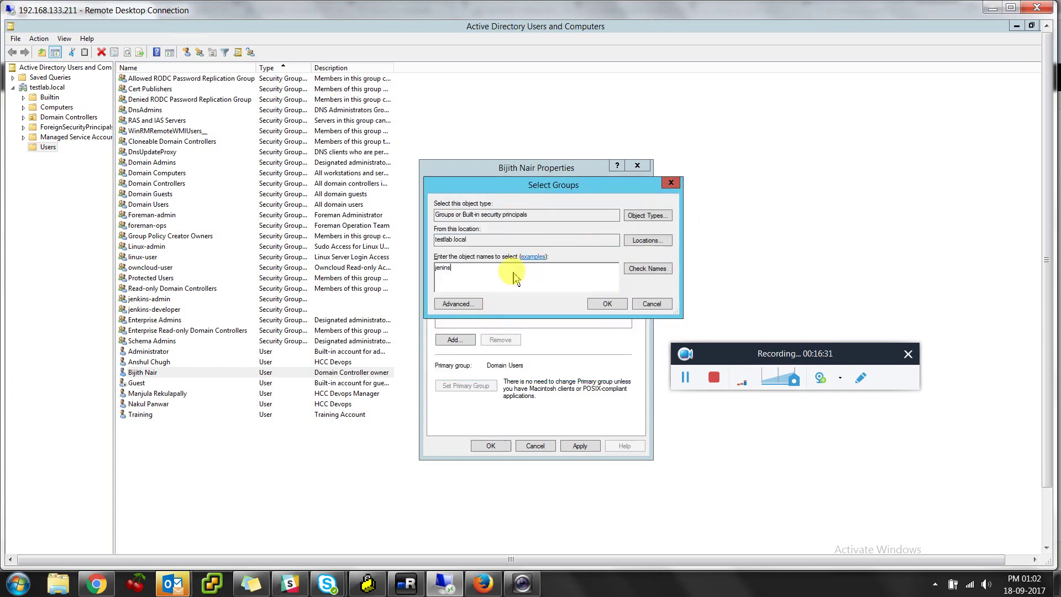
pyautogui.press('BackSpace')
pyautogui.write('s')
pyautogui.press('Return')
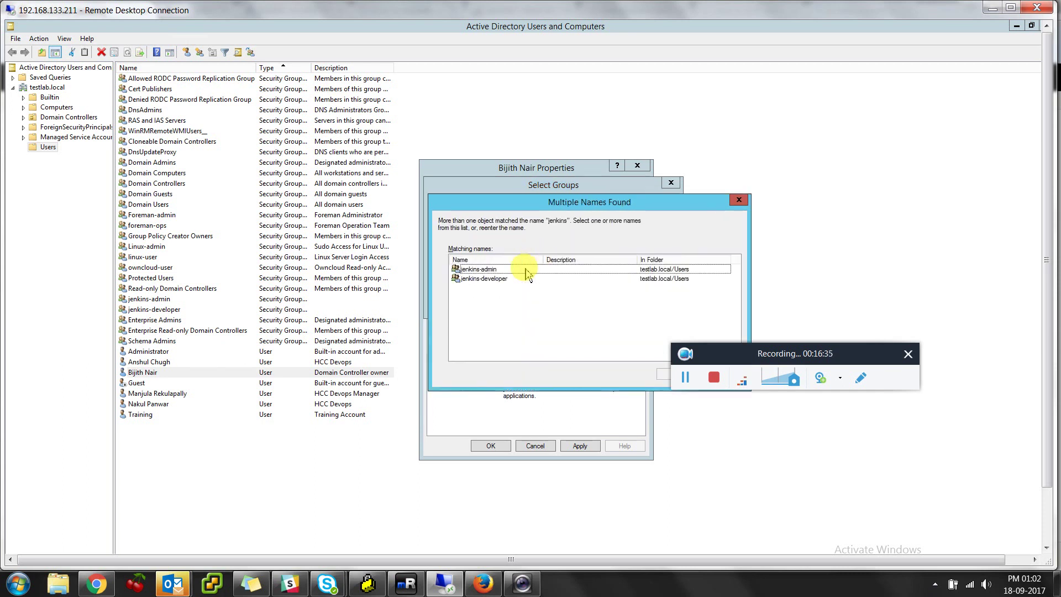
pyautogui.press('Return')
pyautogui.press('Return')
pyautogui.click(580, 445)
pyautogui.click(491, 445)
pyautogui.hotkey('alt', 'Tab')
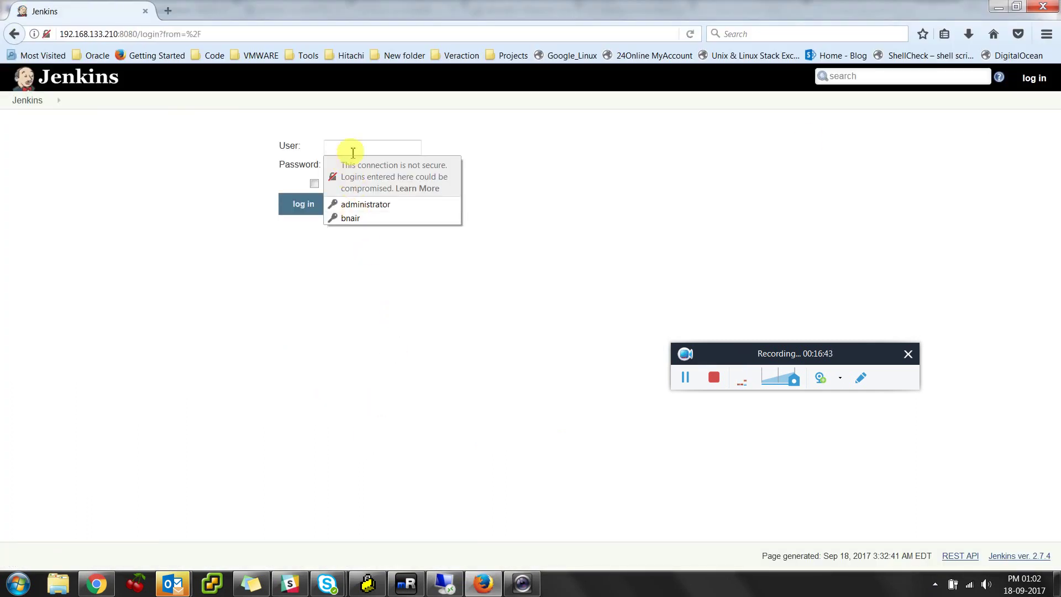
# Log back into Jenkins with the test user's saved login and open the newly available Manage Jenkins page
pyautogui.click(331, 218)
pyautogui.click(306, 206)
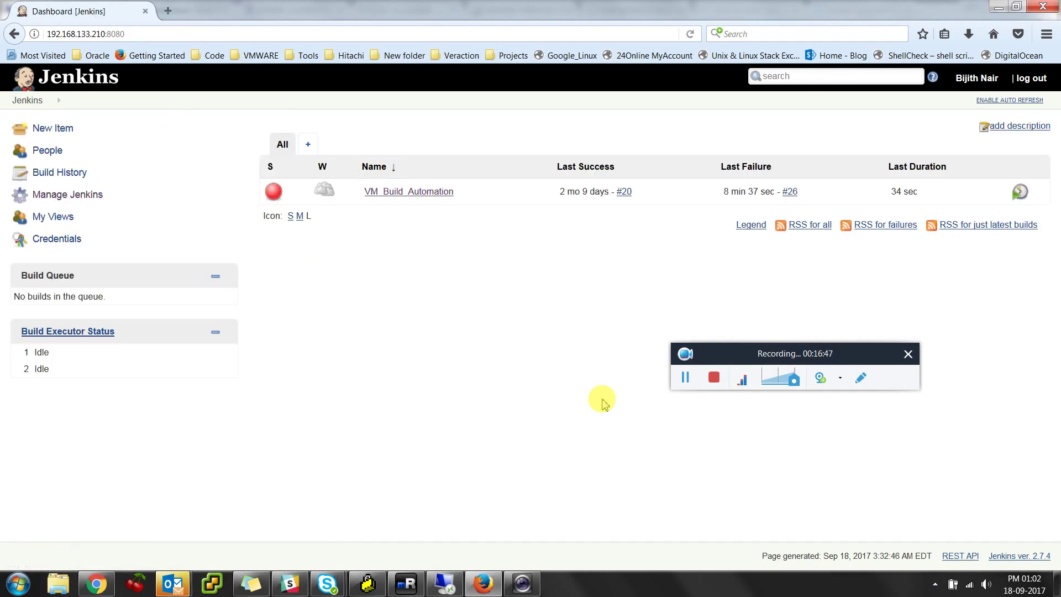
pyautogui.moveTo(123, 194); pyautogui.dragTo(33, 195)
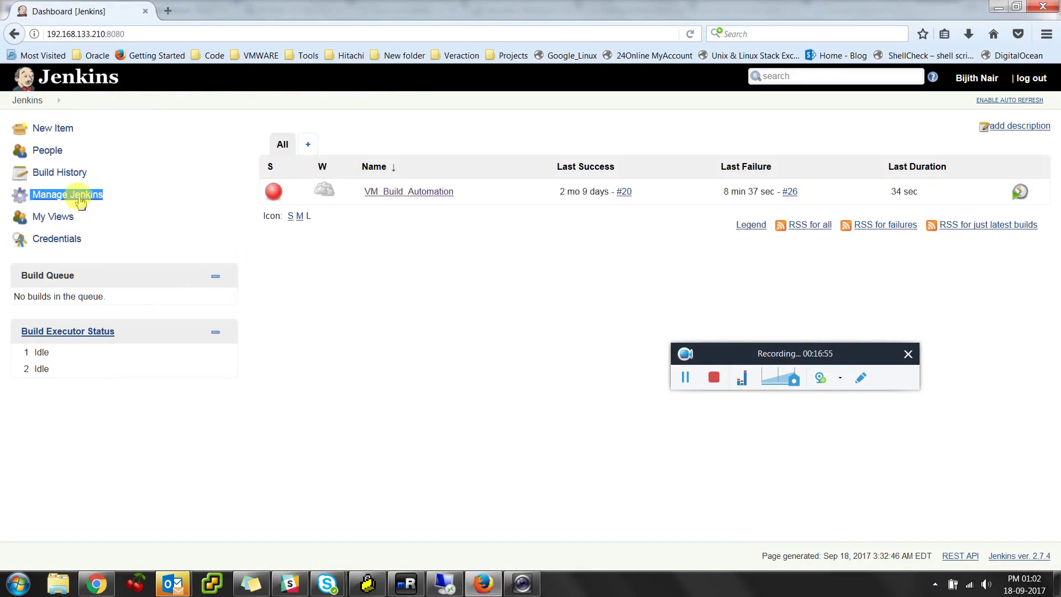
pyautogui.click(80, 200)
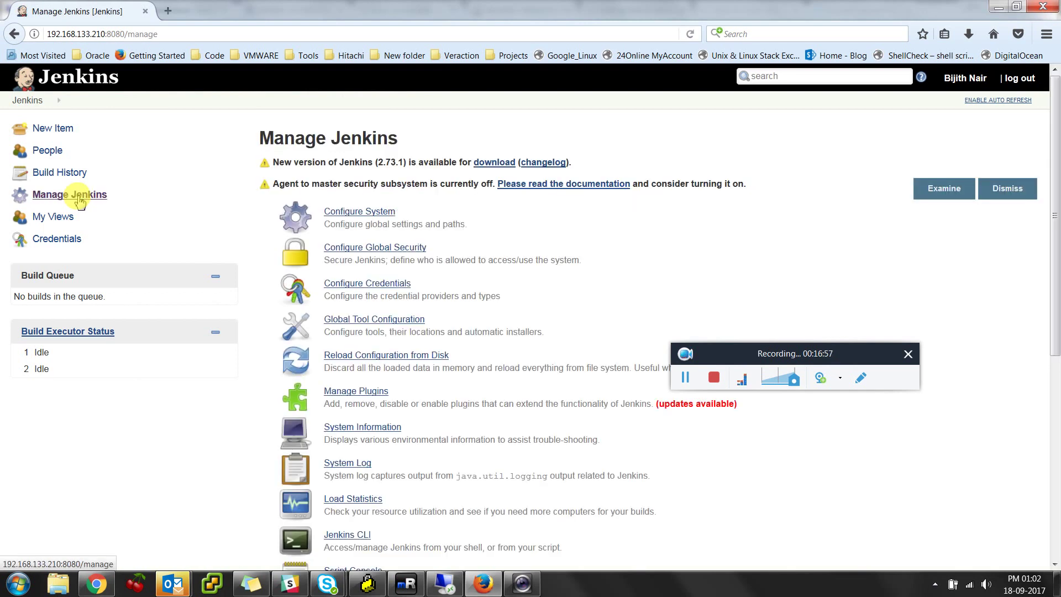
# Go to Manage and Assign Roles, then Assign Roles
pyautogui.scroll(-4, 461, 374)
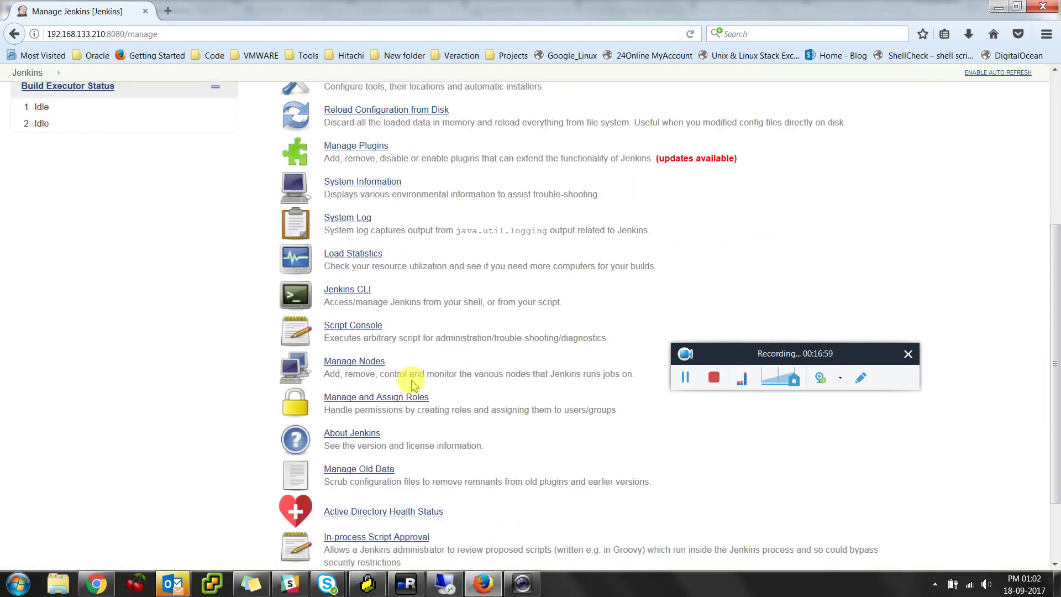
pyautogui.scroll(-3, 409, 379)
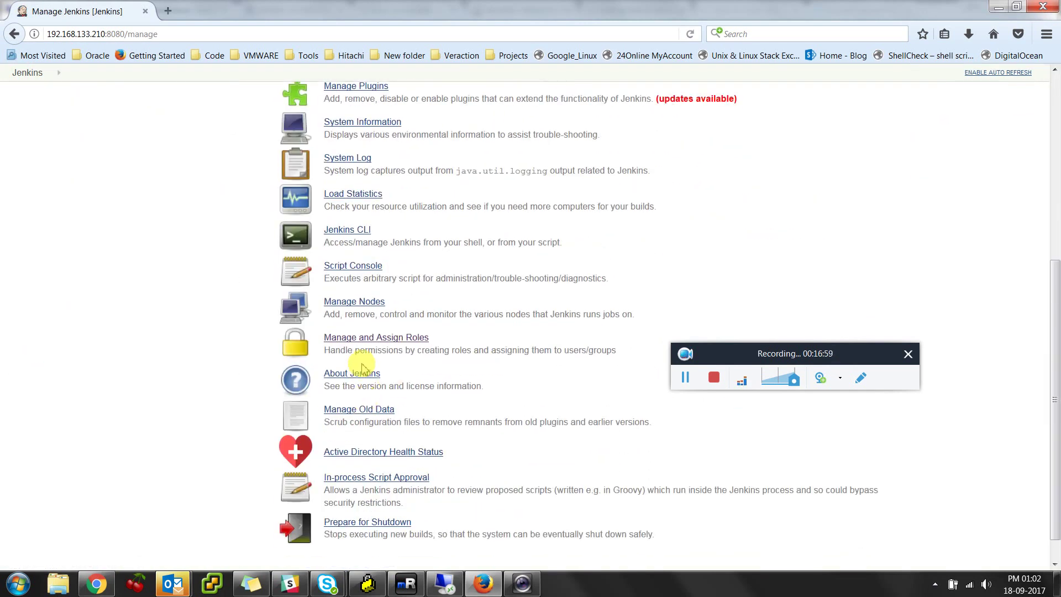
pyautogui.click(386, 338)
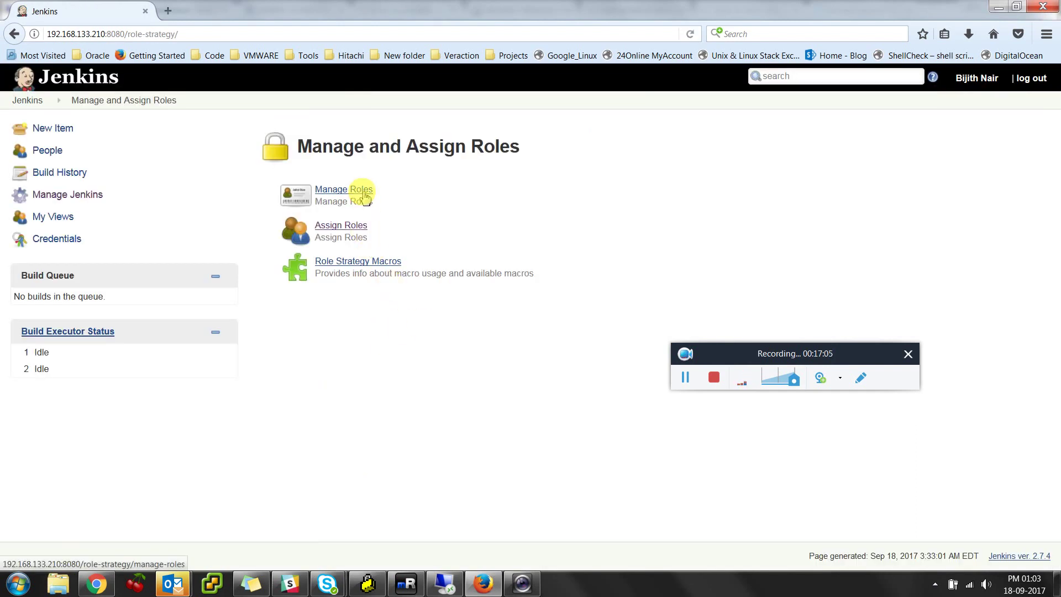
pyautogui.click(355, 225)
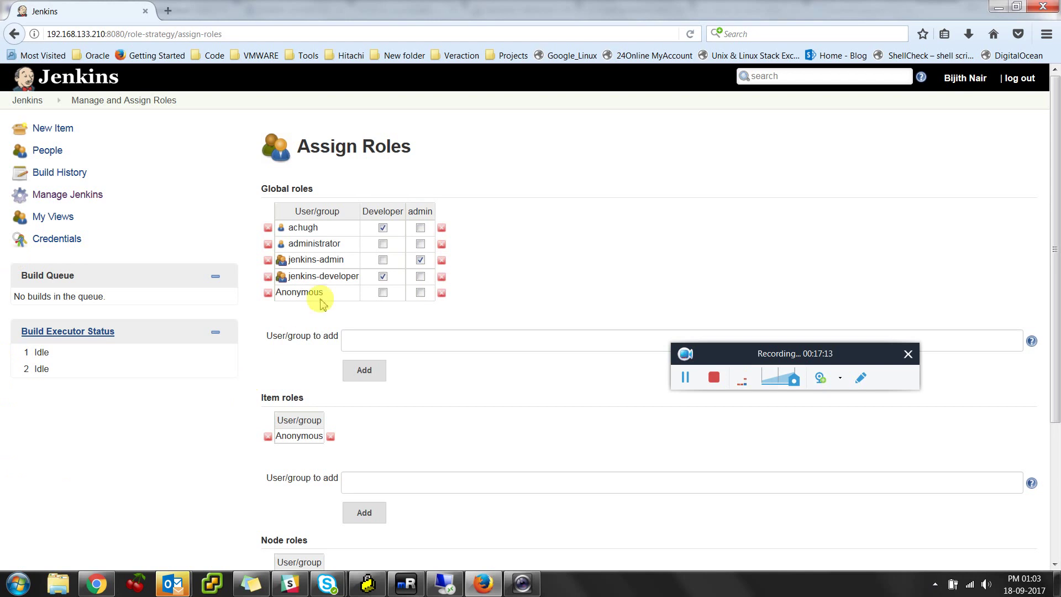
# Delete both individual user rows from global roles, apply and save, then log out of Jenkins
pyautogui.click(383, 227)
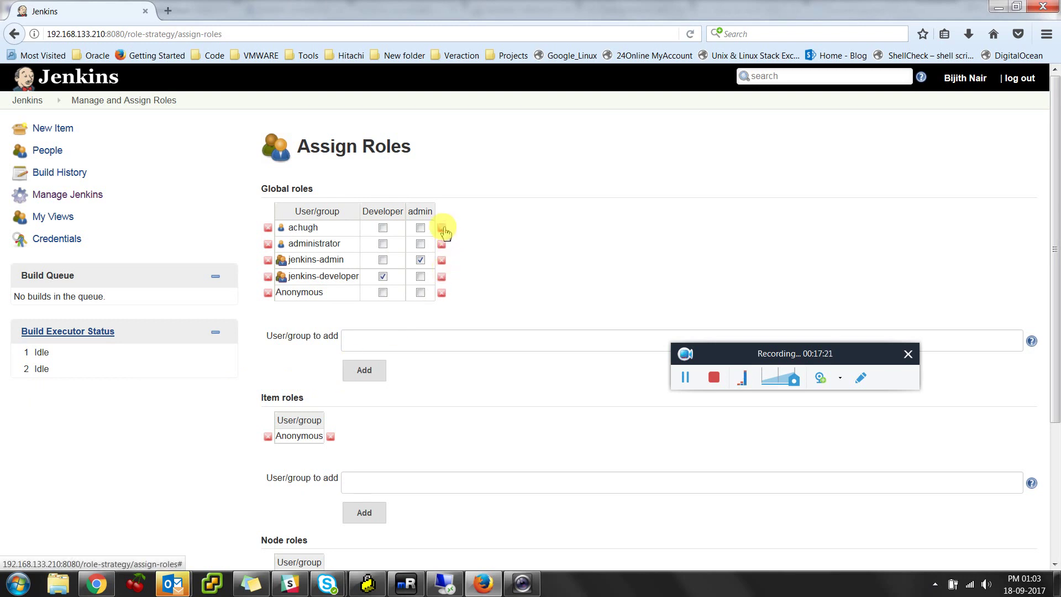
pyautogui.click(443, 228)
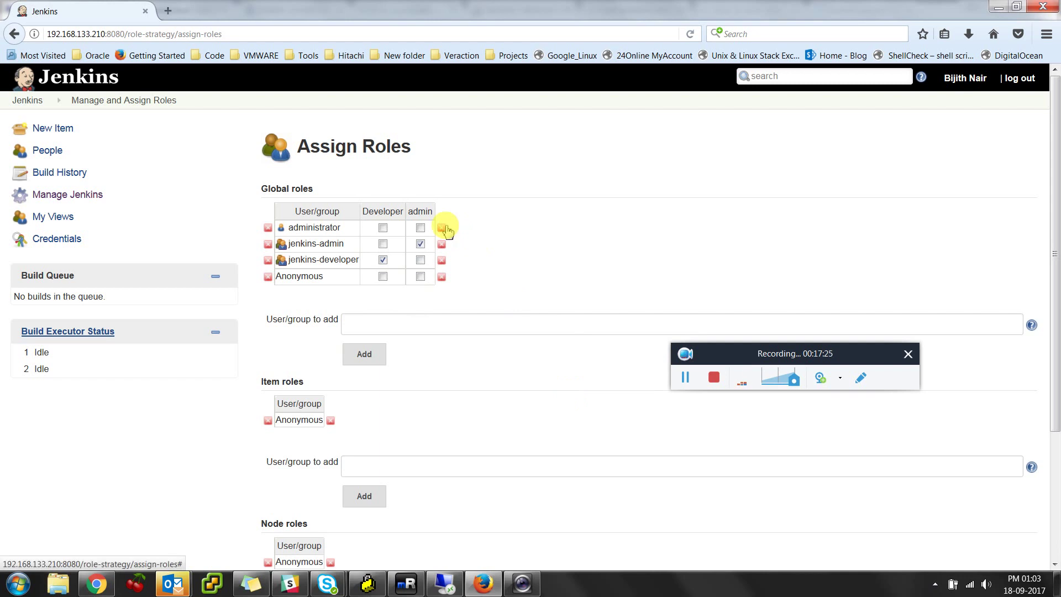
pyautogui.click(443, 228)
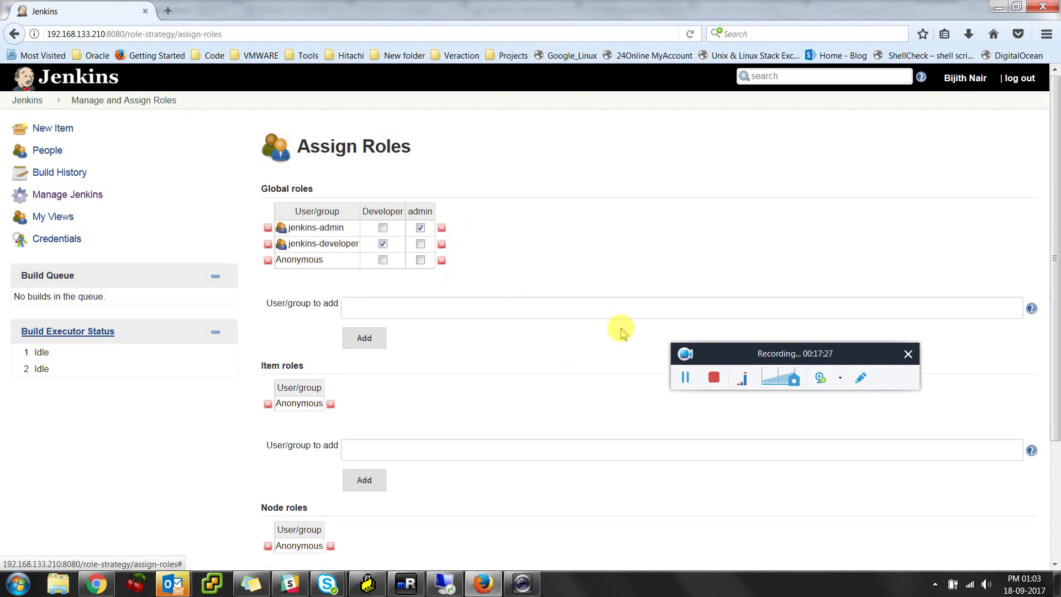
pyautogui.scroll(-5, 1006, 481)
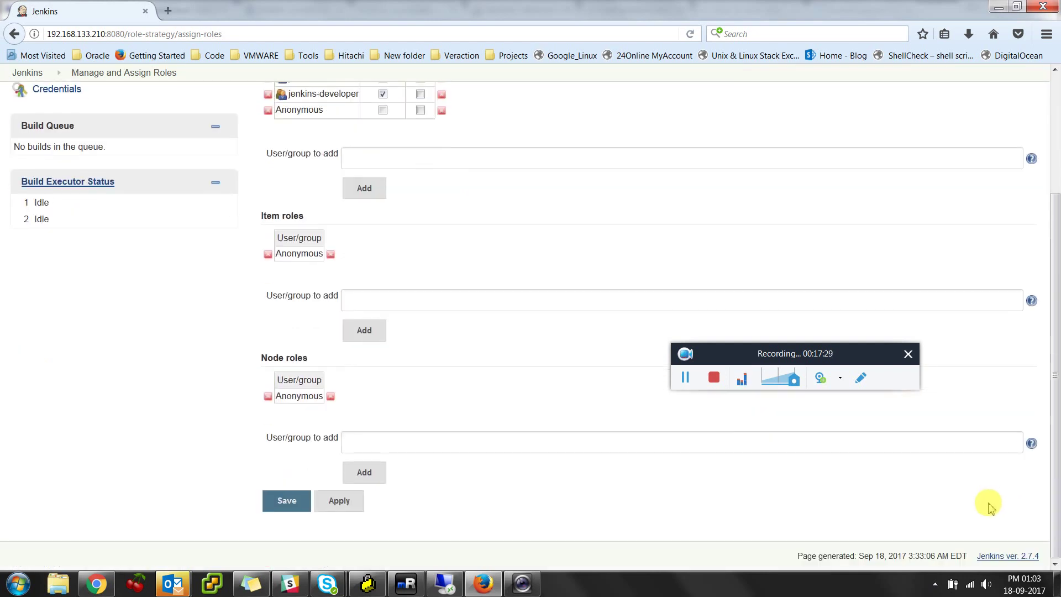
pyautogui.click(338, 502)
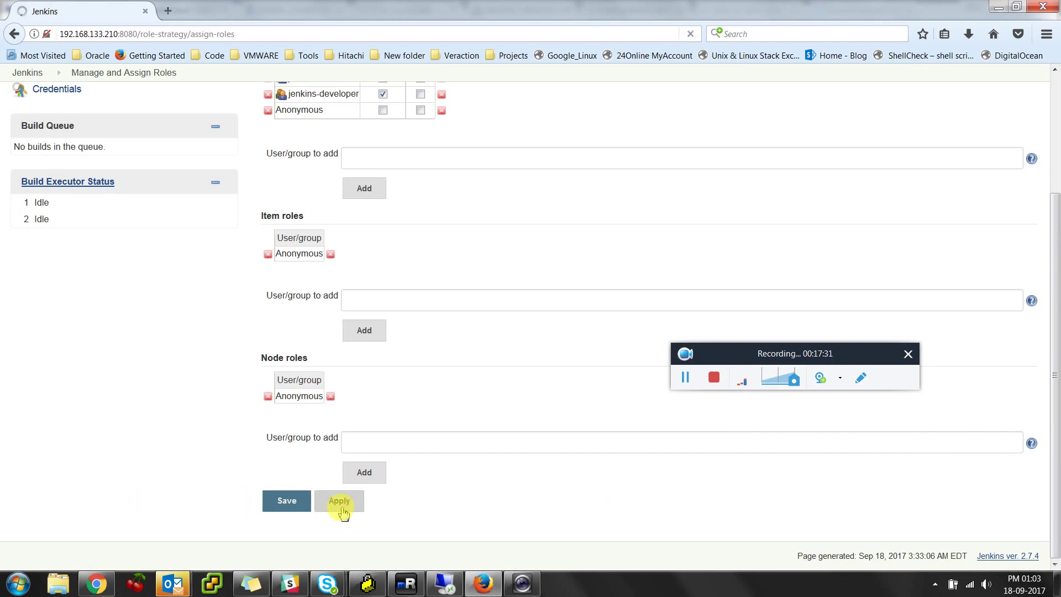
pyautogui.click(293, 508)
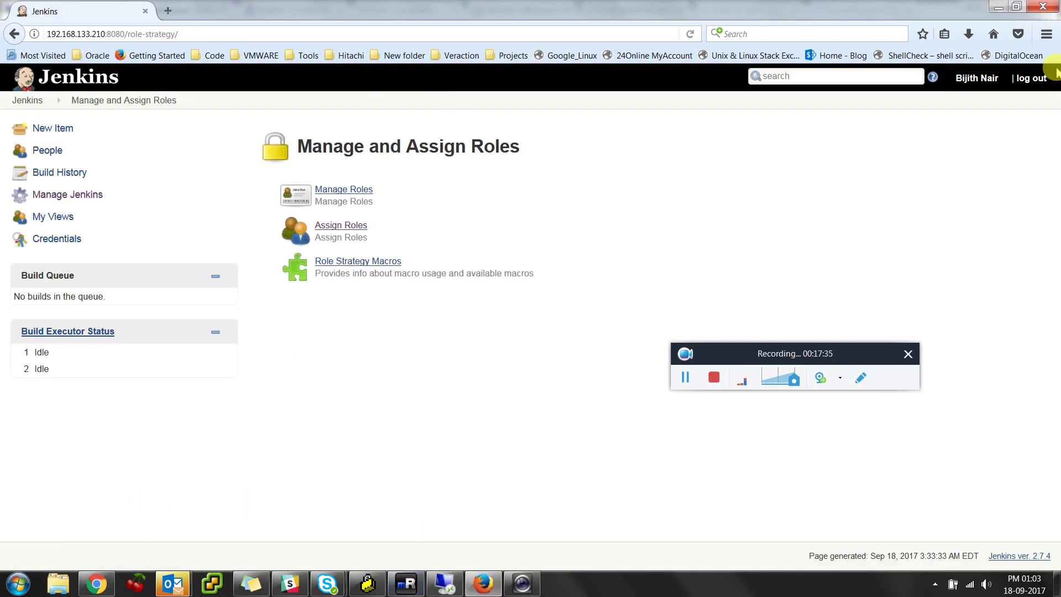
pyautogui.click(1032, 79)
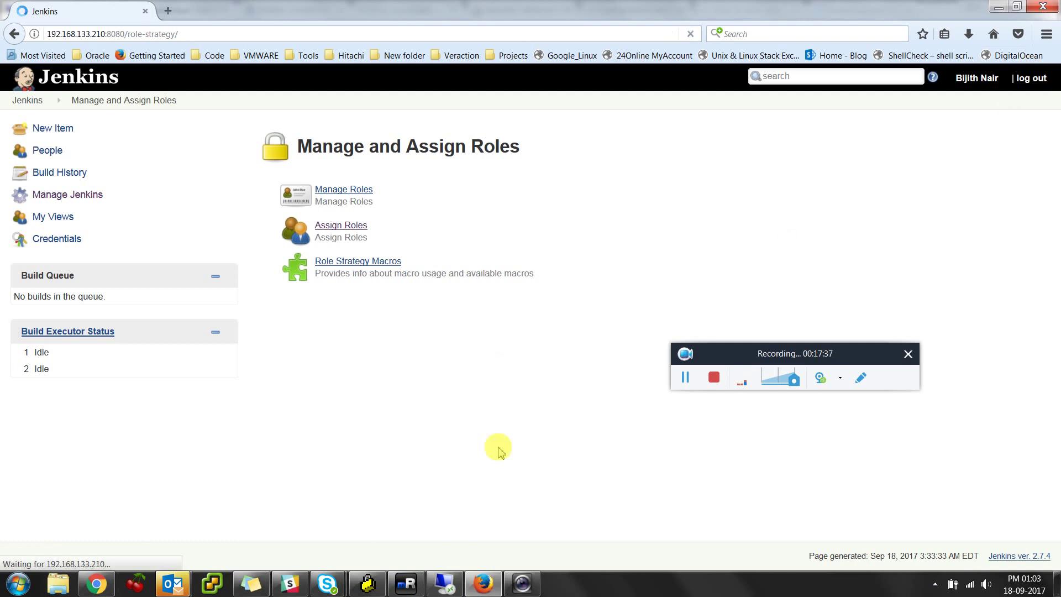
pyautogui.click(444, 584)
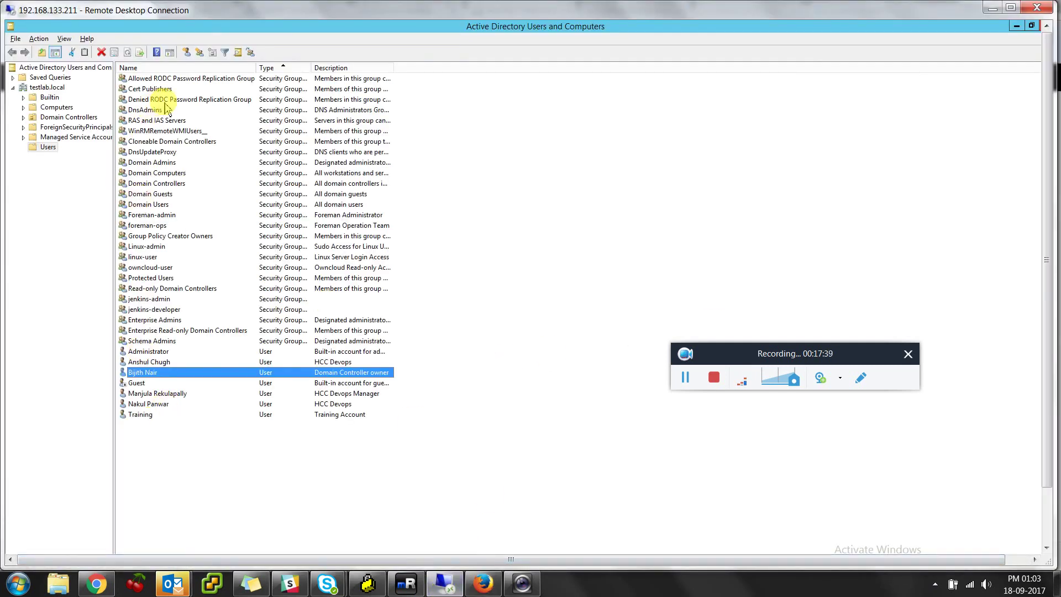
# Check the Administrator account's group memberships without changing anything
pyautogui.doubleClick(163, 352)
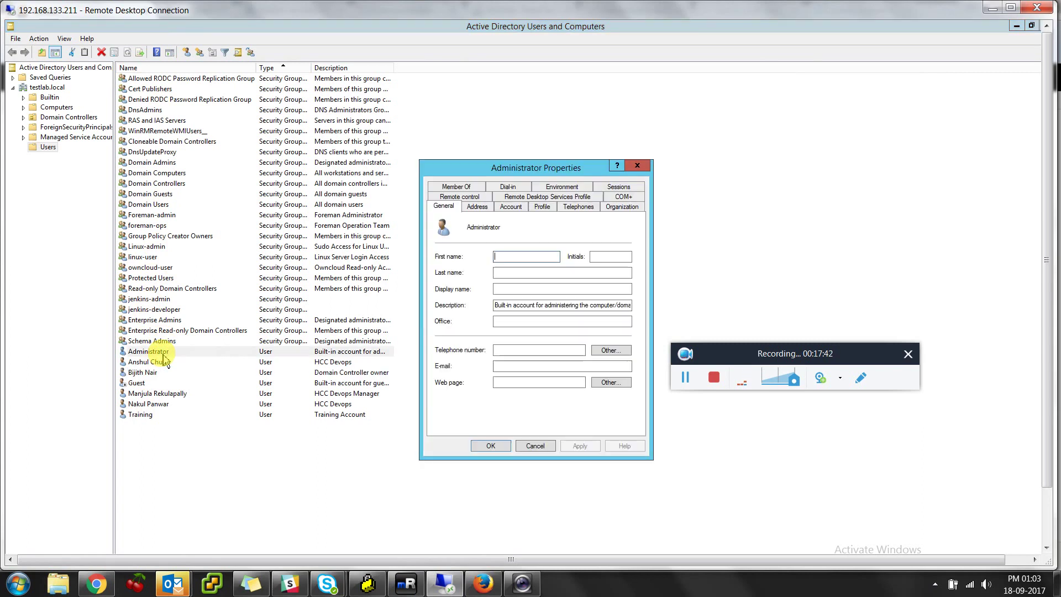
pyautogui.click(454, 186)
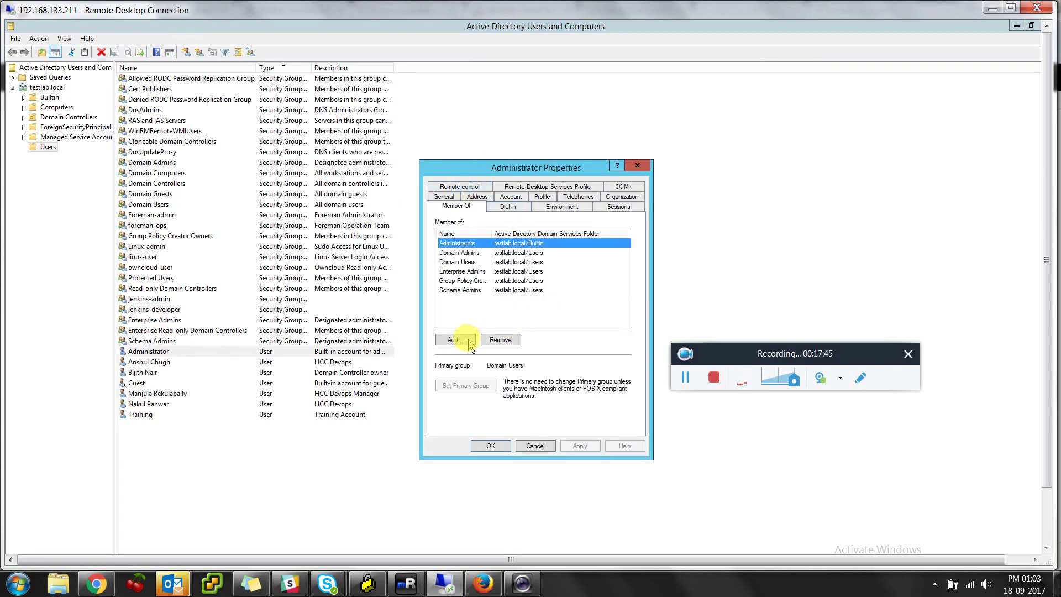
pyautogui.click(536, 446)
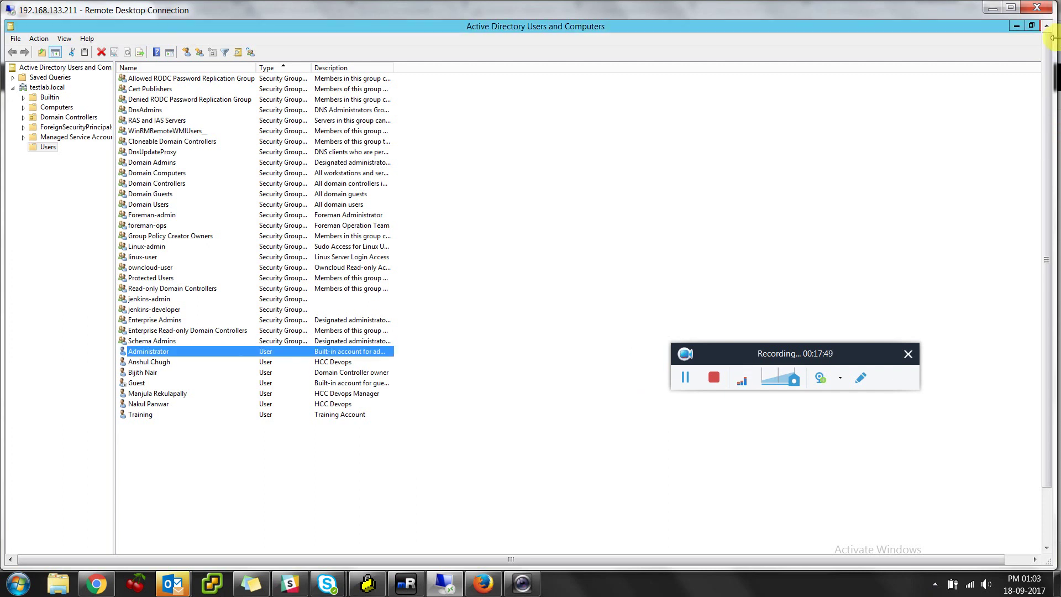
pyautogui.click(993, 7)
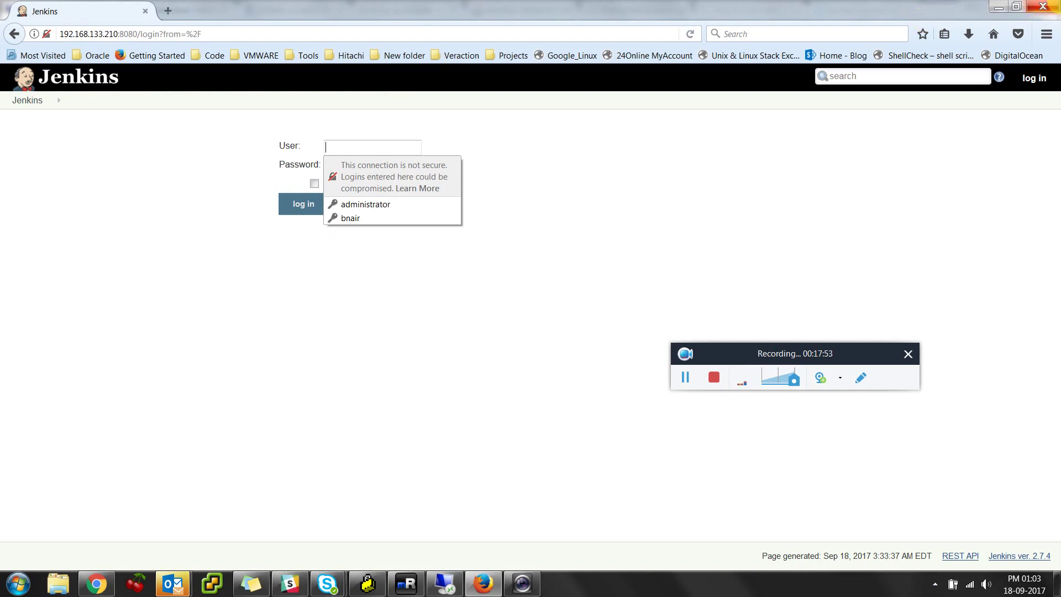
pyautogui.hotkey('alt', 'Tab')
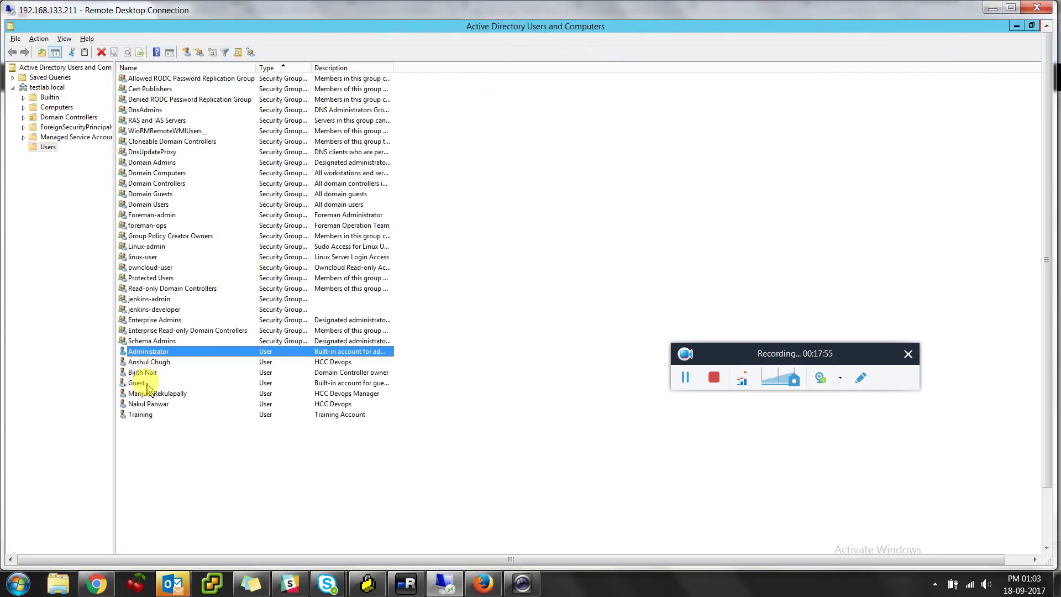
# Add the user listed below Administrator to the jenkins-developer group
pyautogui.doubleClick(153, 363)
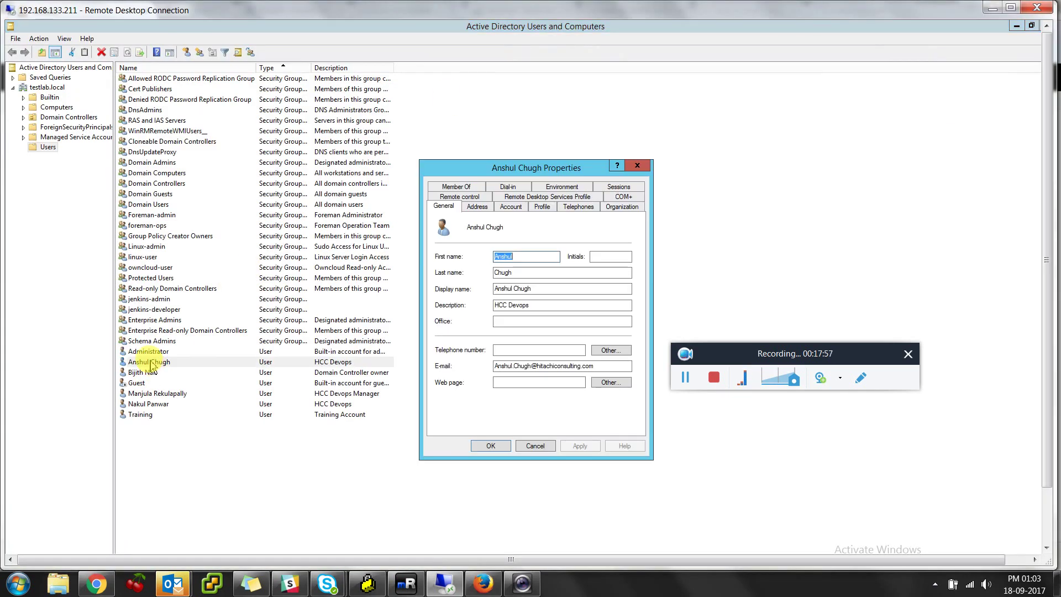
pyautogui.click(456, 186)
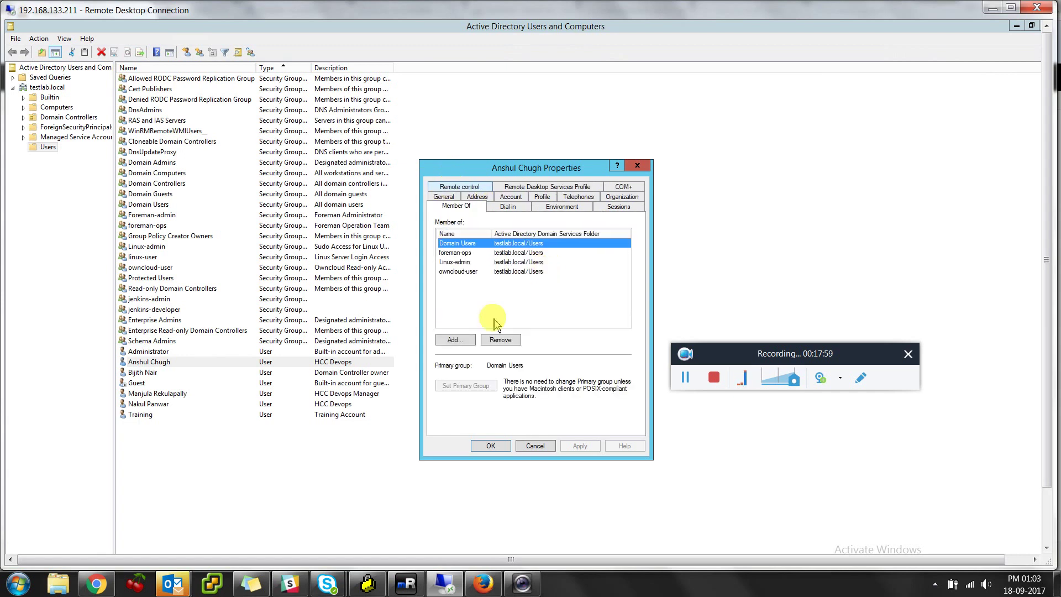
pyautogui.click(455, 340)
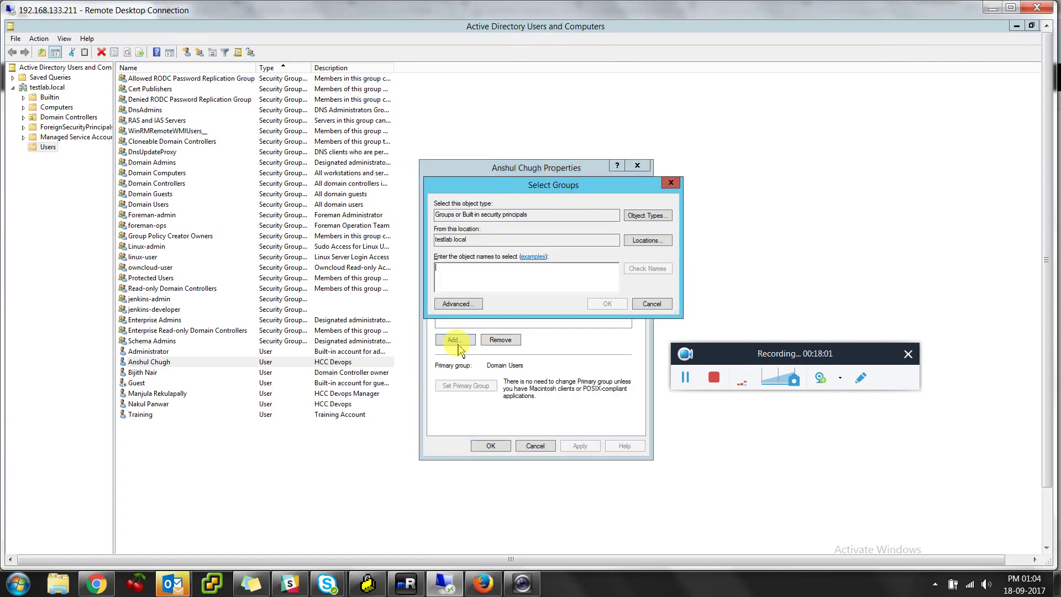
pyautogui.write('jenkins')
pyautogui.press('Return')
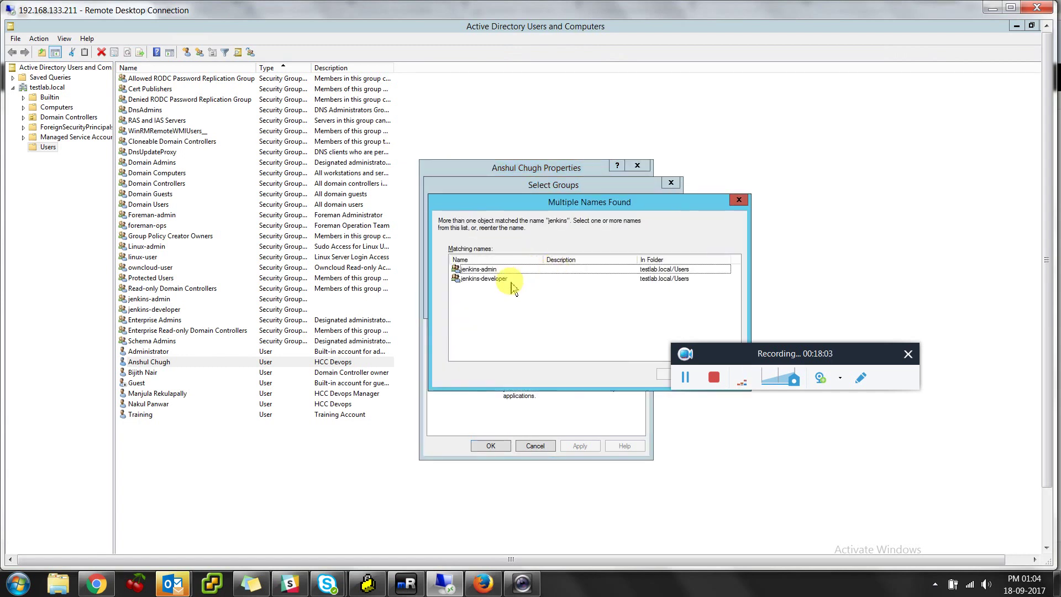
pyautogui.doubleClick(490, 278)
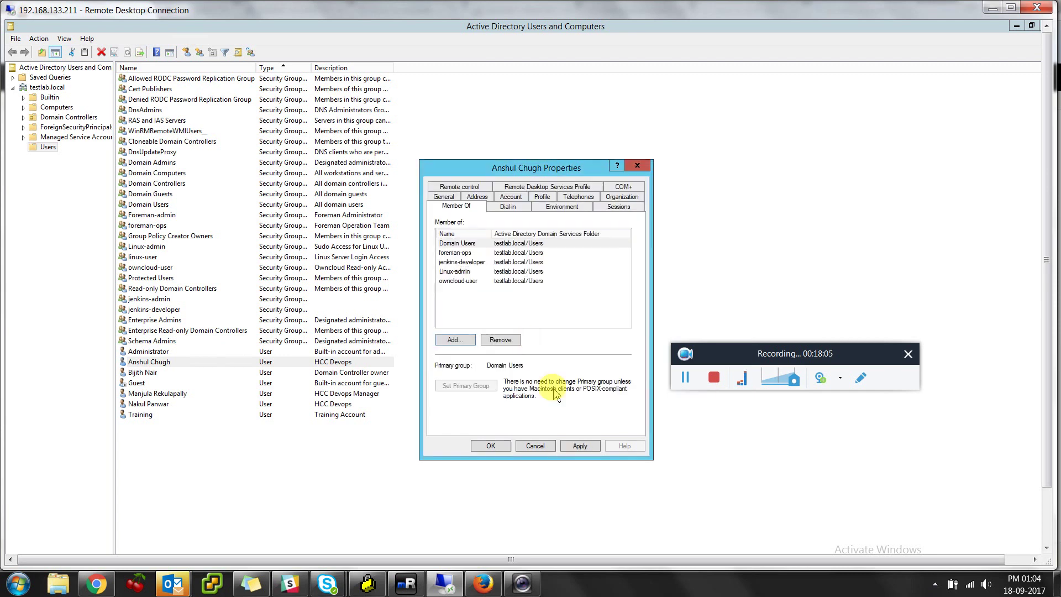
pyautogui.click(491, 445)
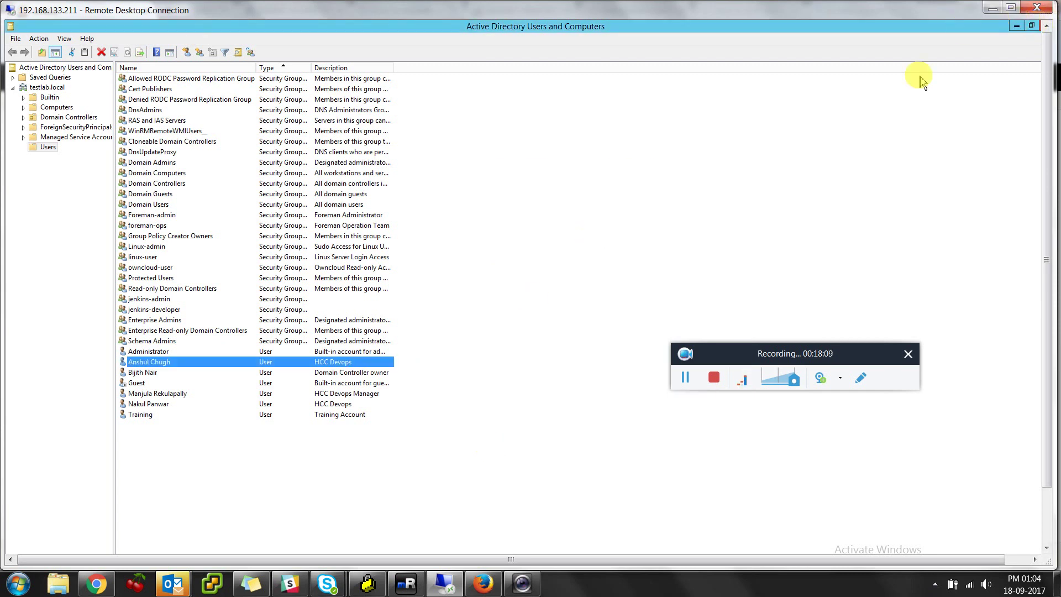
pyautogui.hotkey('alt', 'Tab')
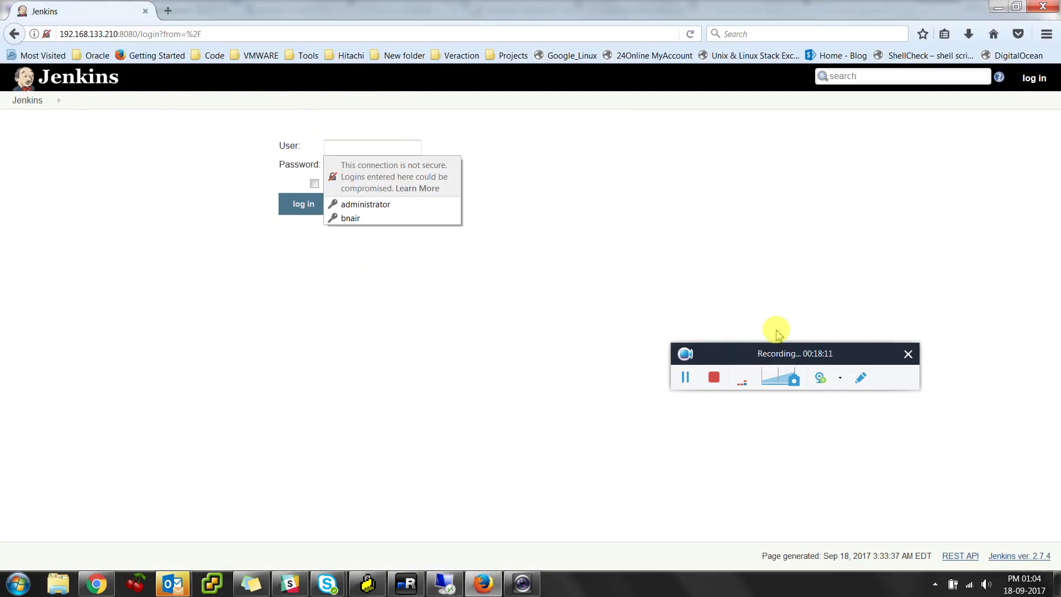